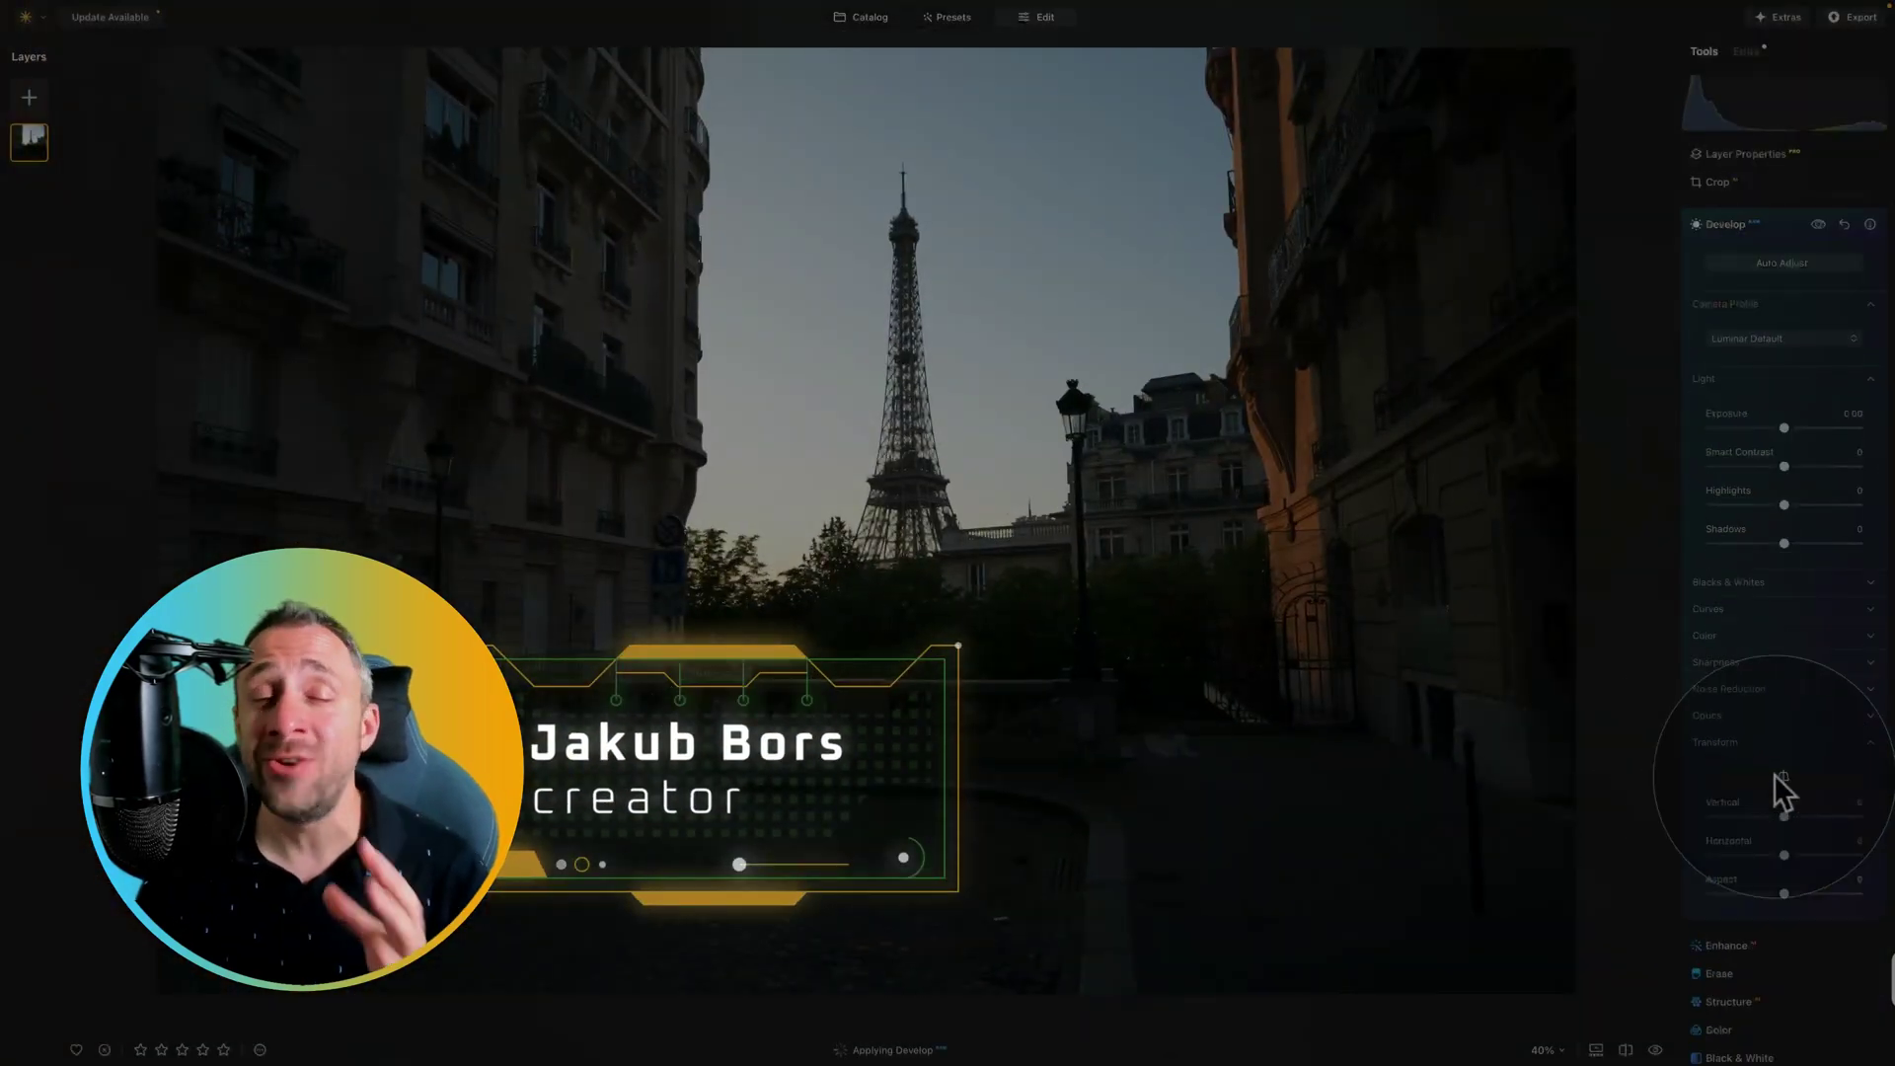
- Dismiss the camera profile list and collapse the light sections, leaving the 07 - Vignette folder showing
click(1763, 331)
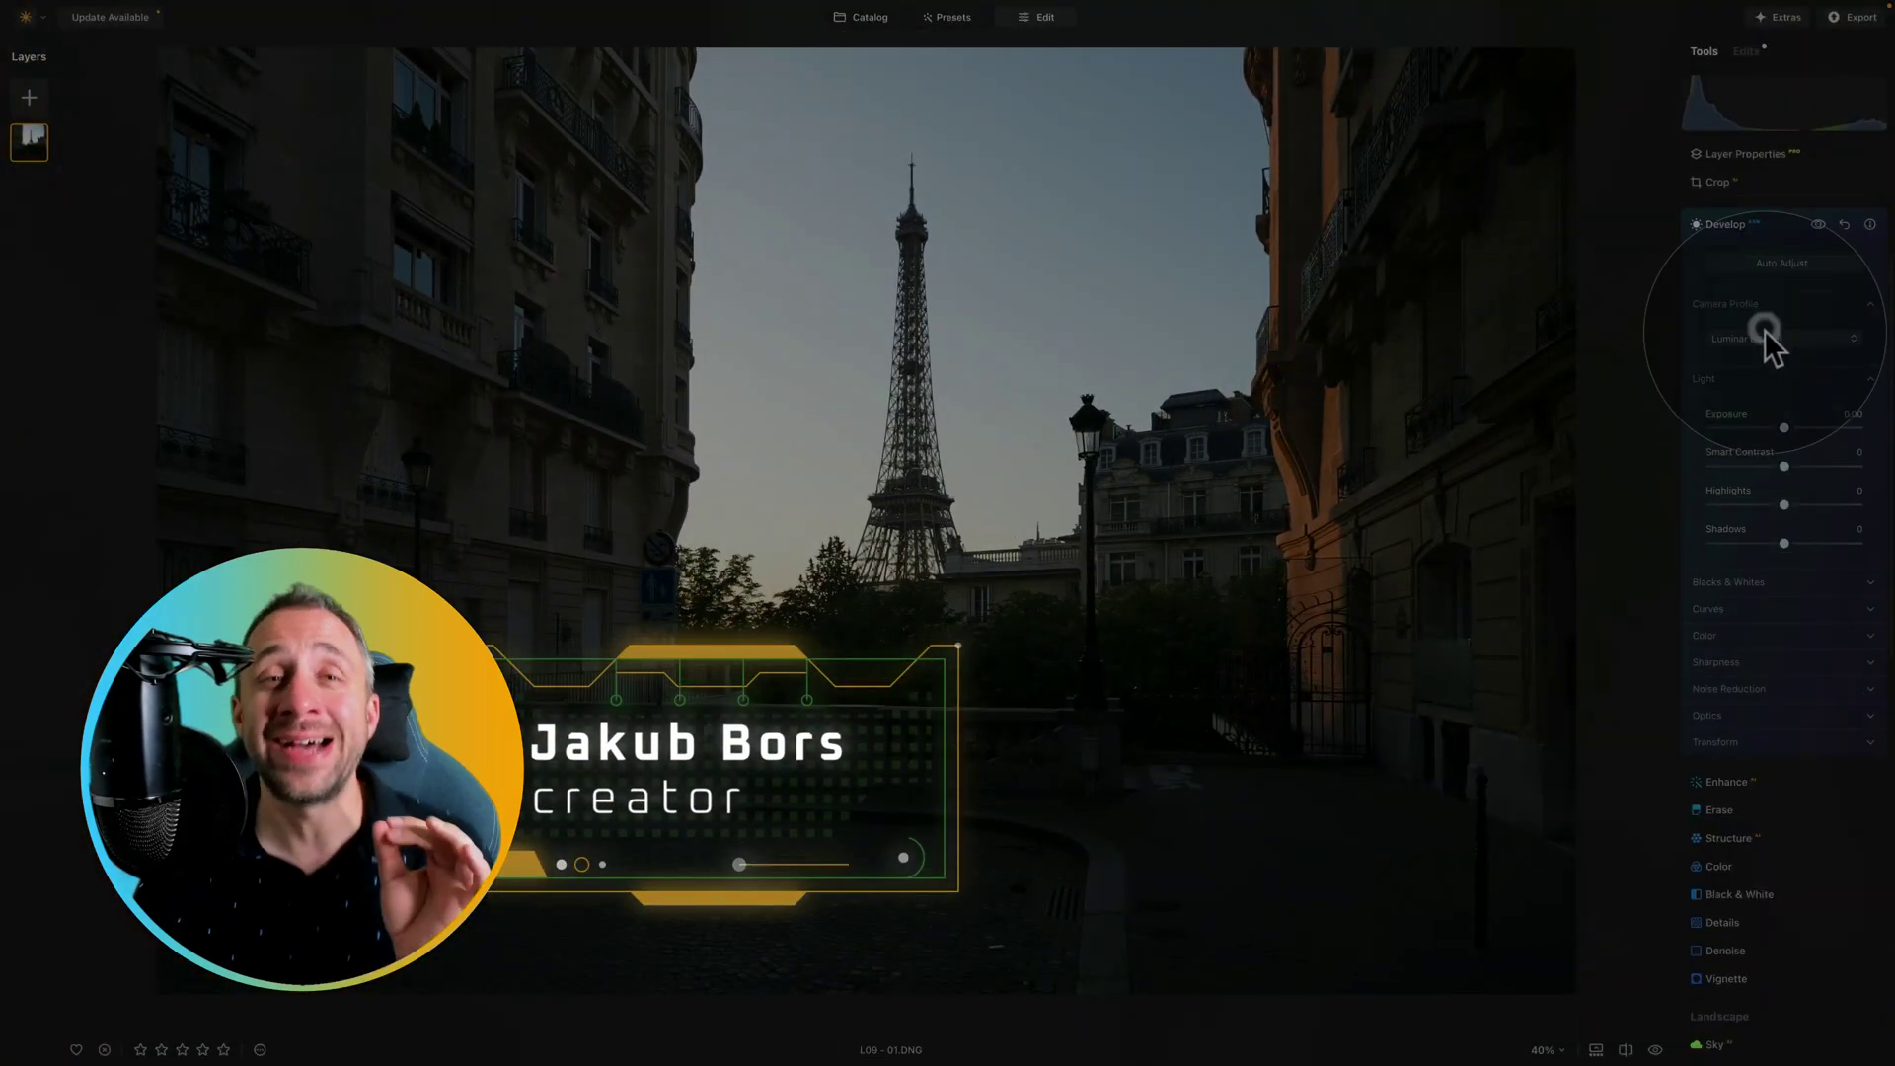
click(1763, 332)
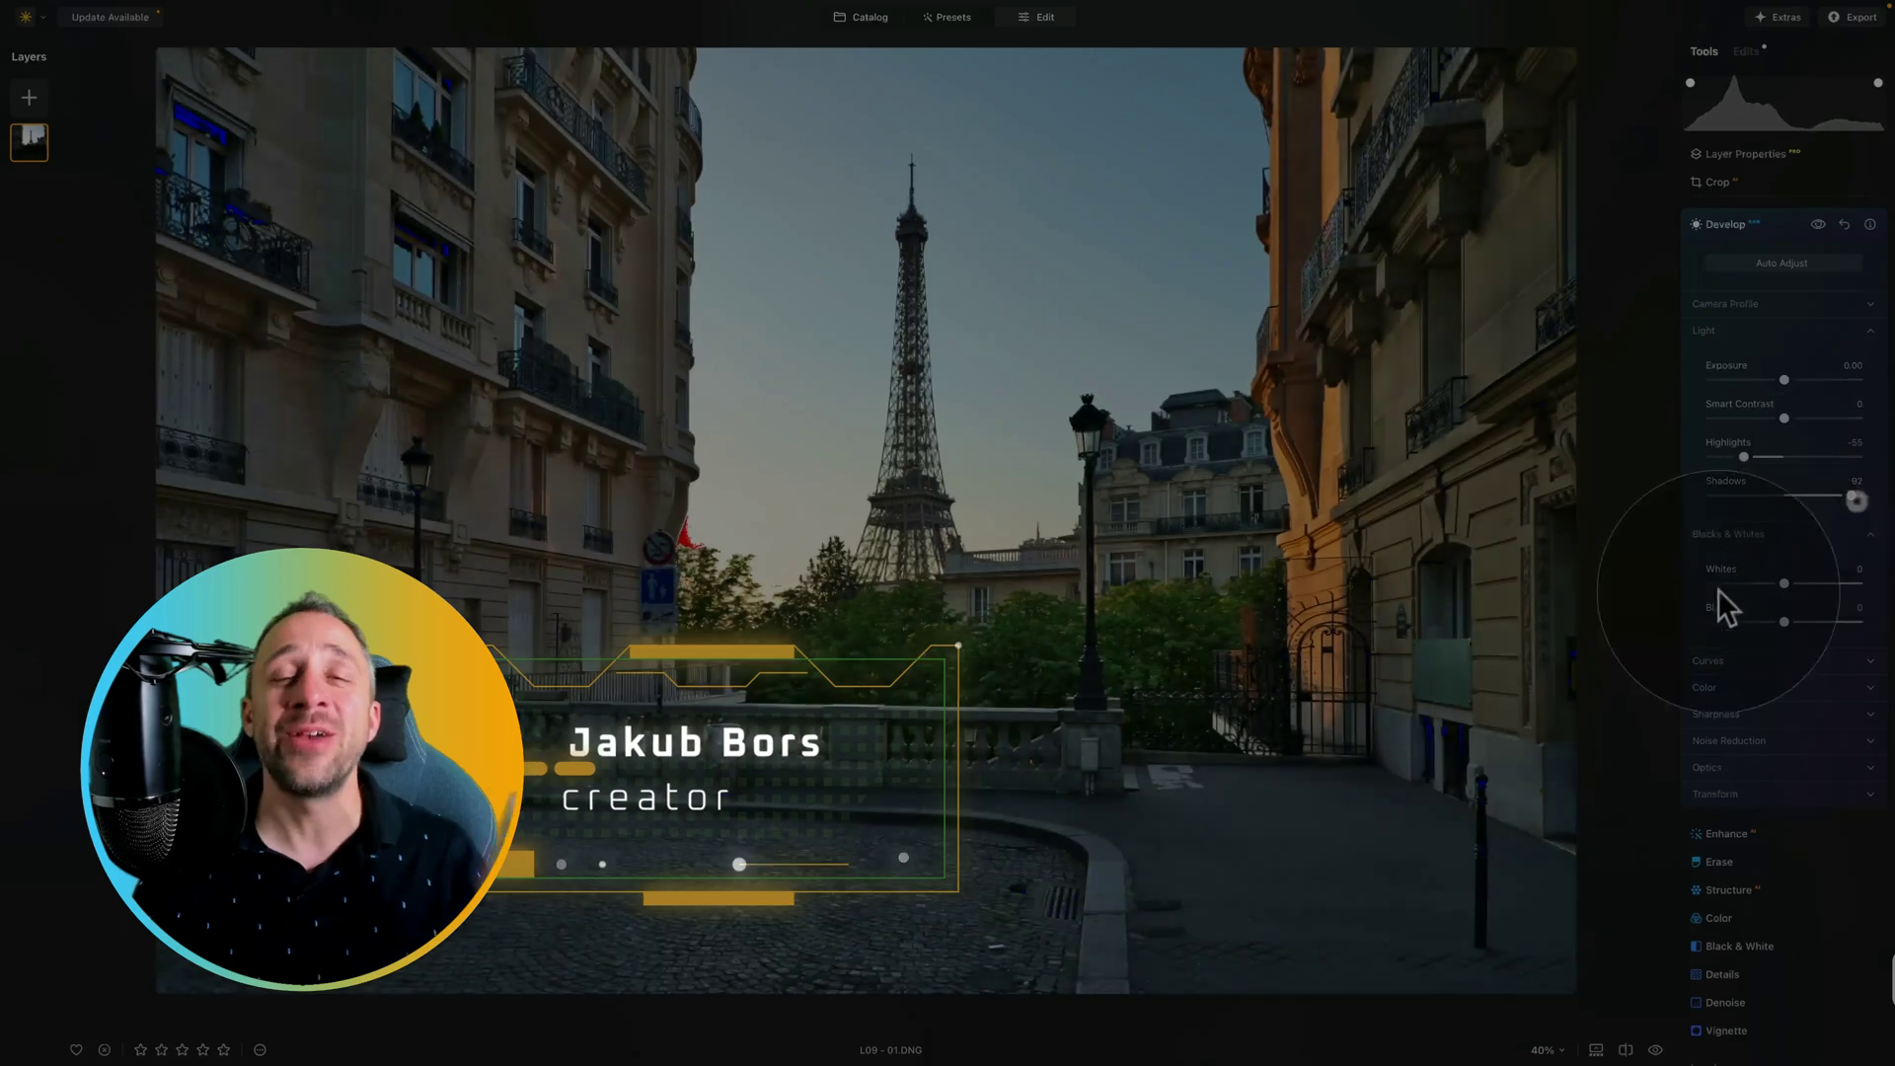
click(1776, 336)
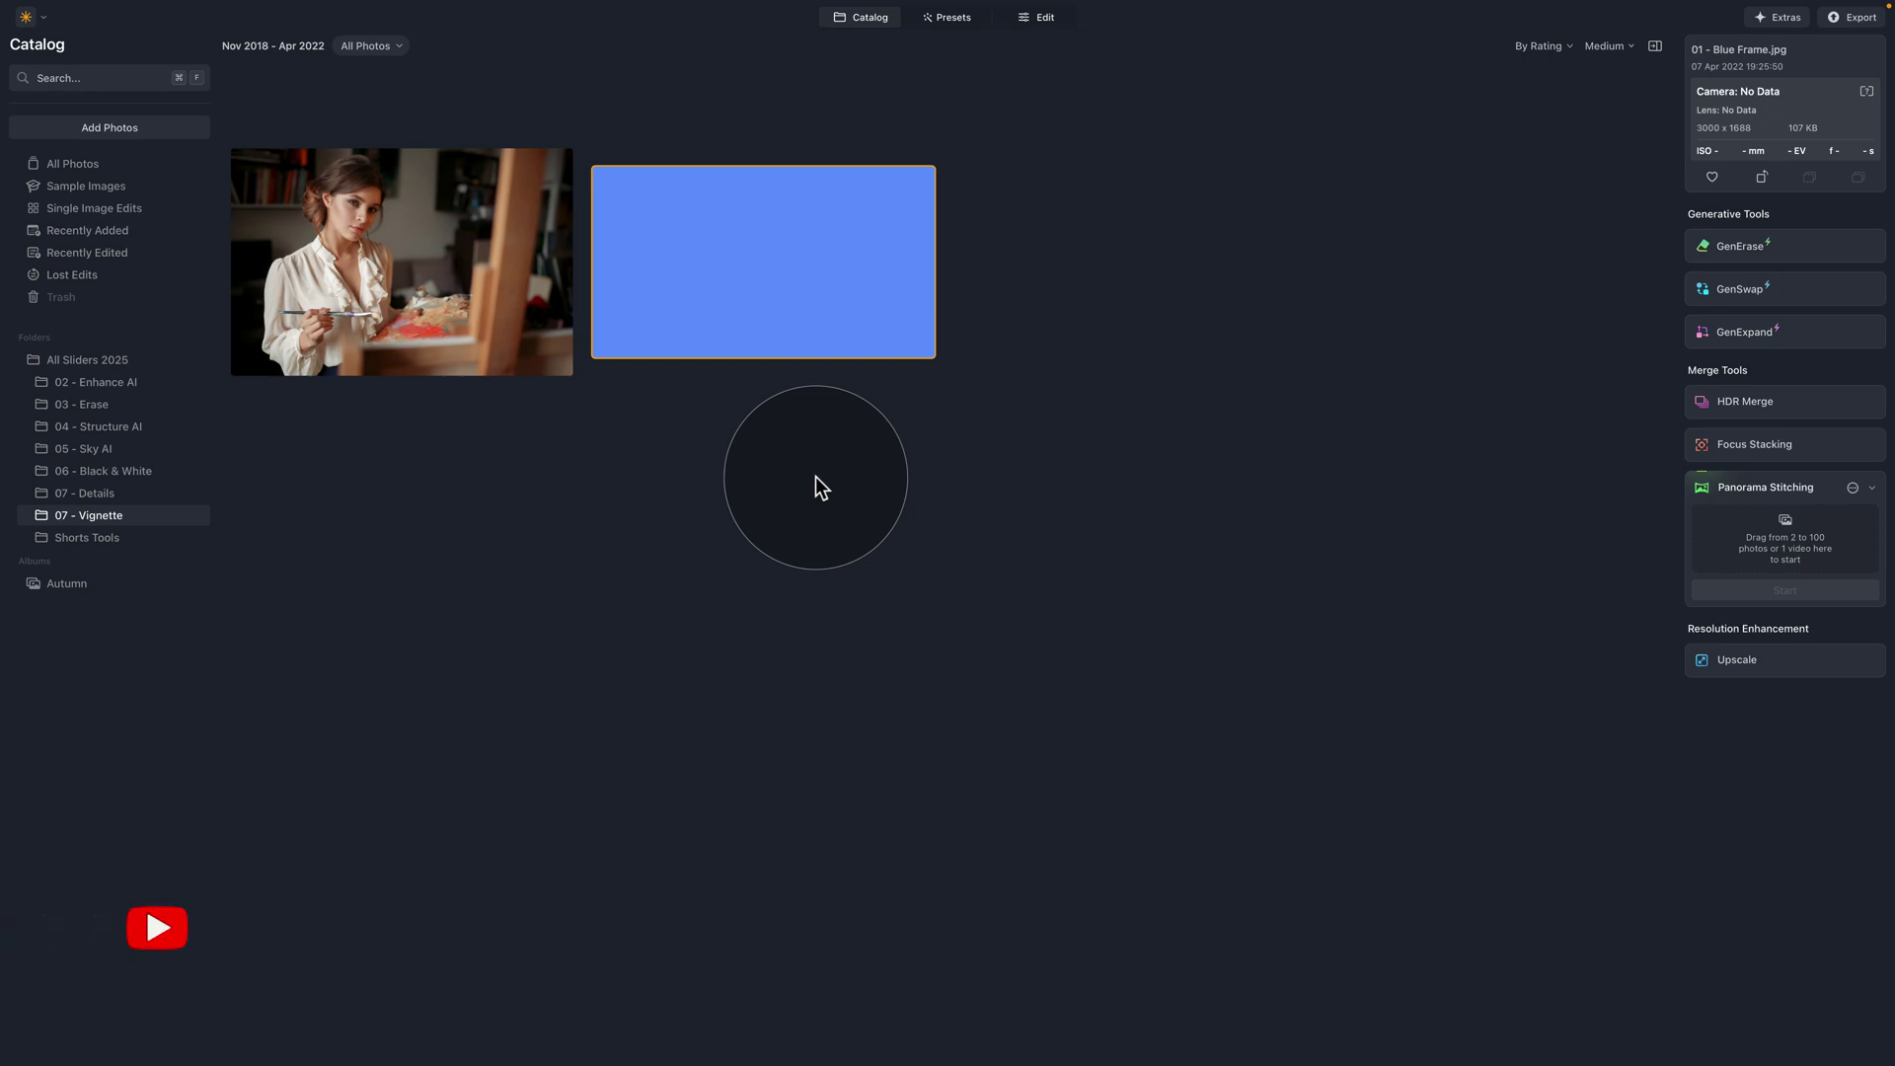
click(859, 17)
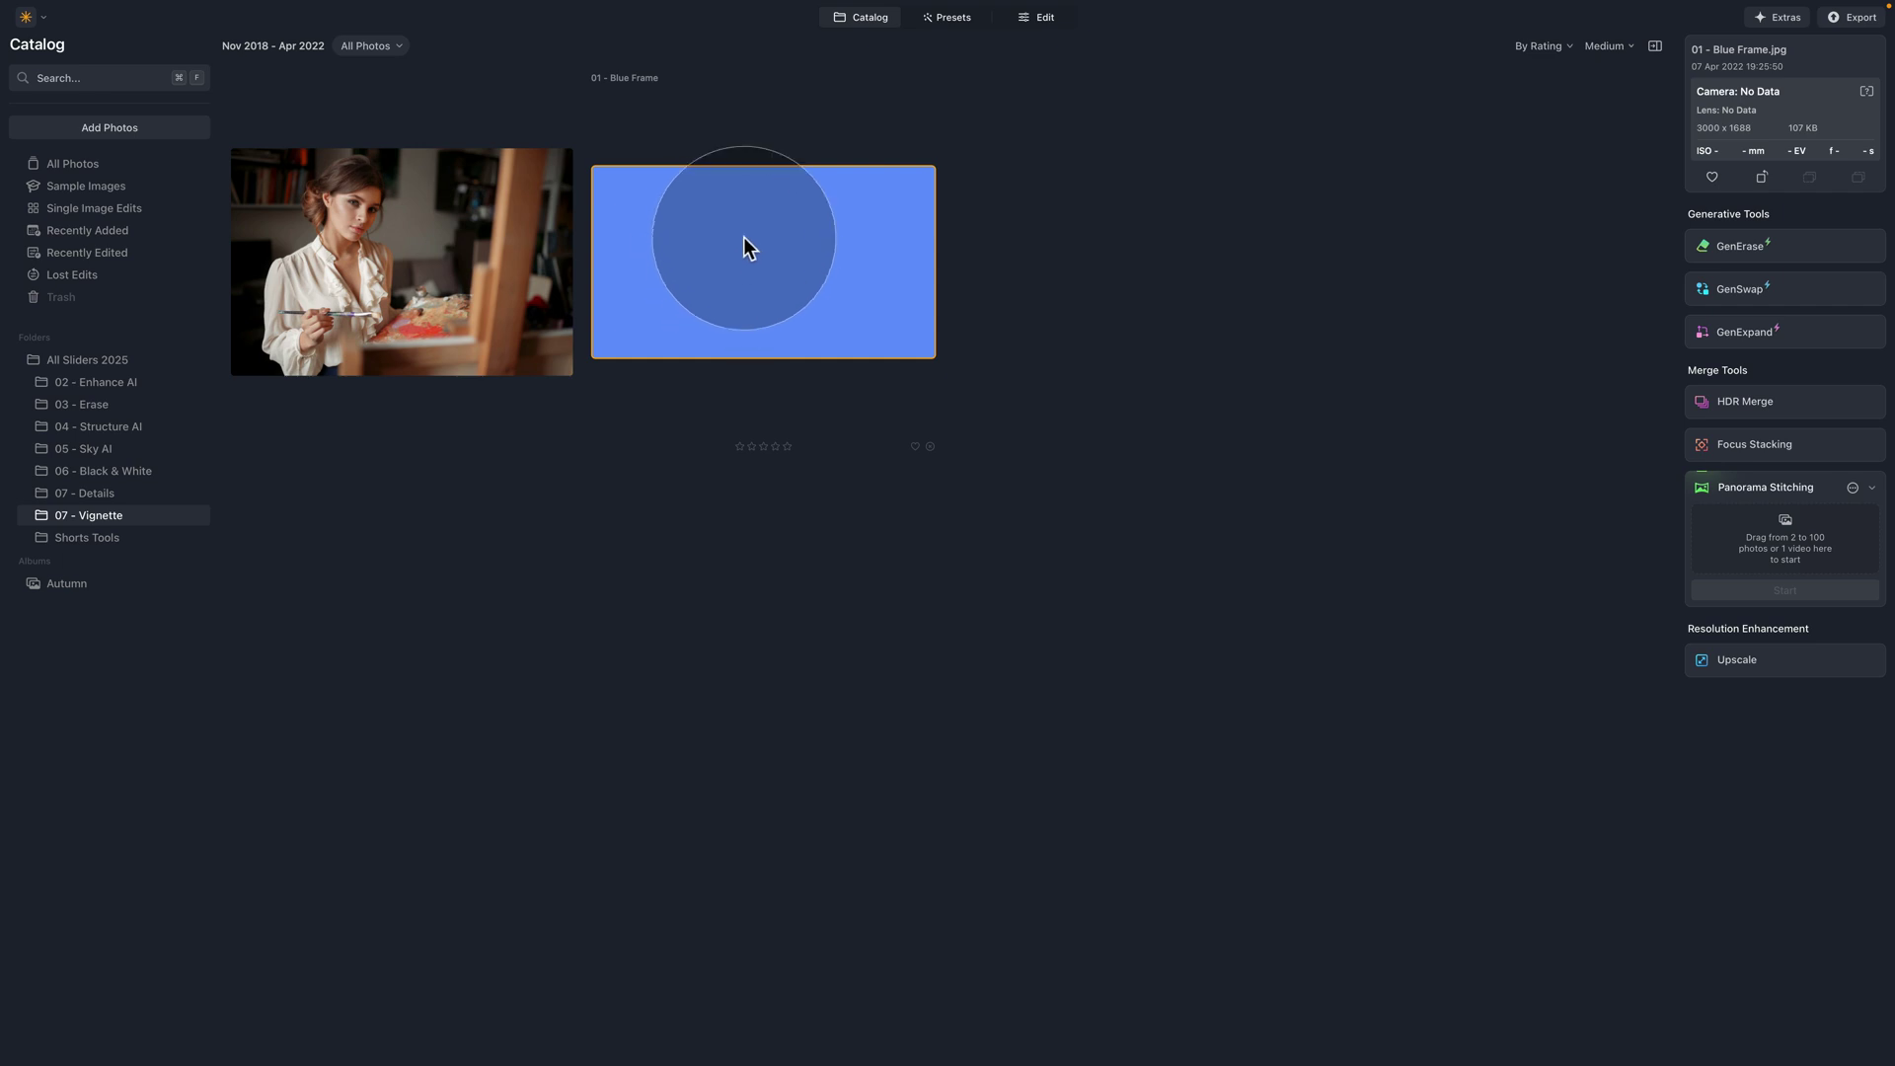
- Open 01 - Blue Frame.jpg in the editor and expand its Vignette tool
click(1044, 17)
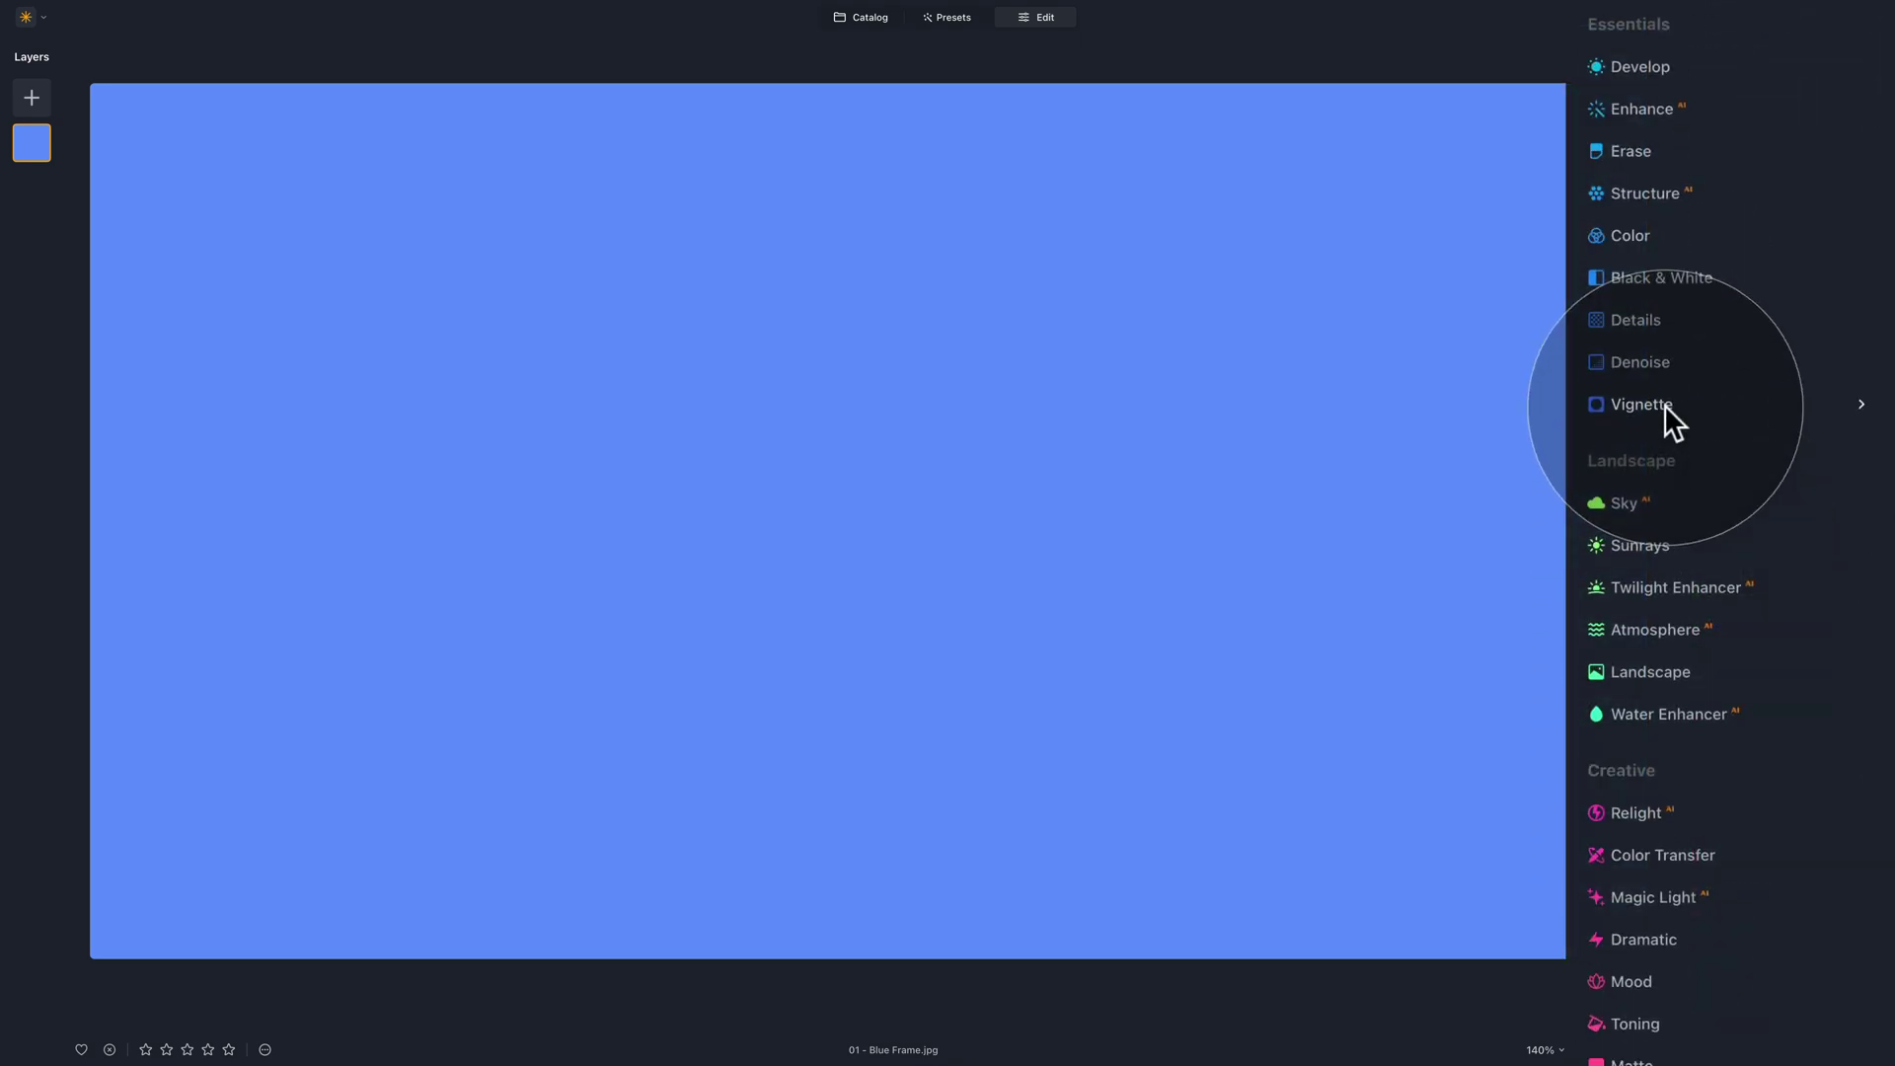
click(1664, 405)
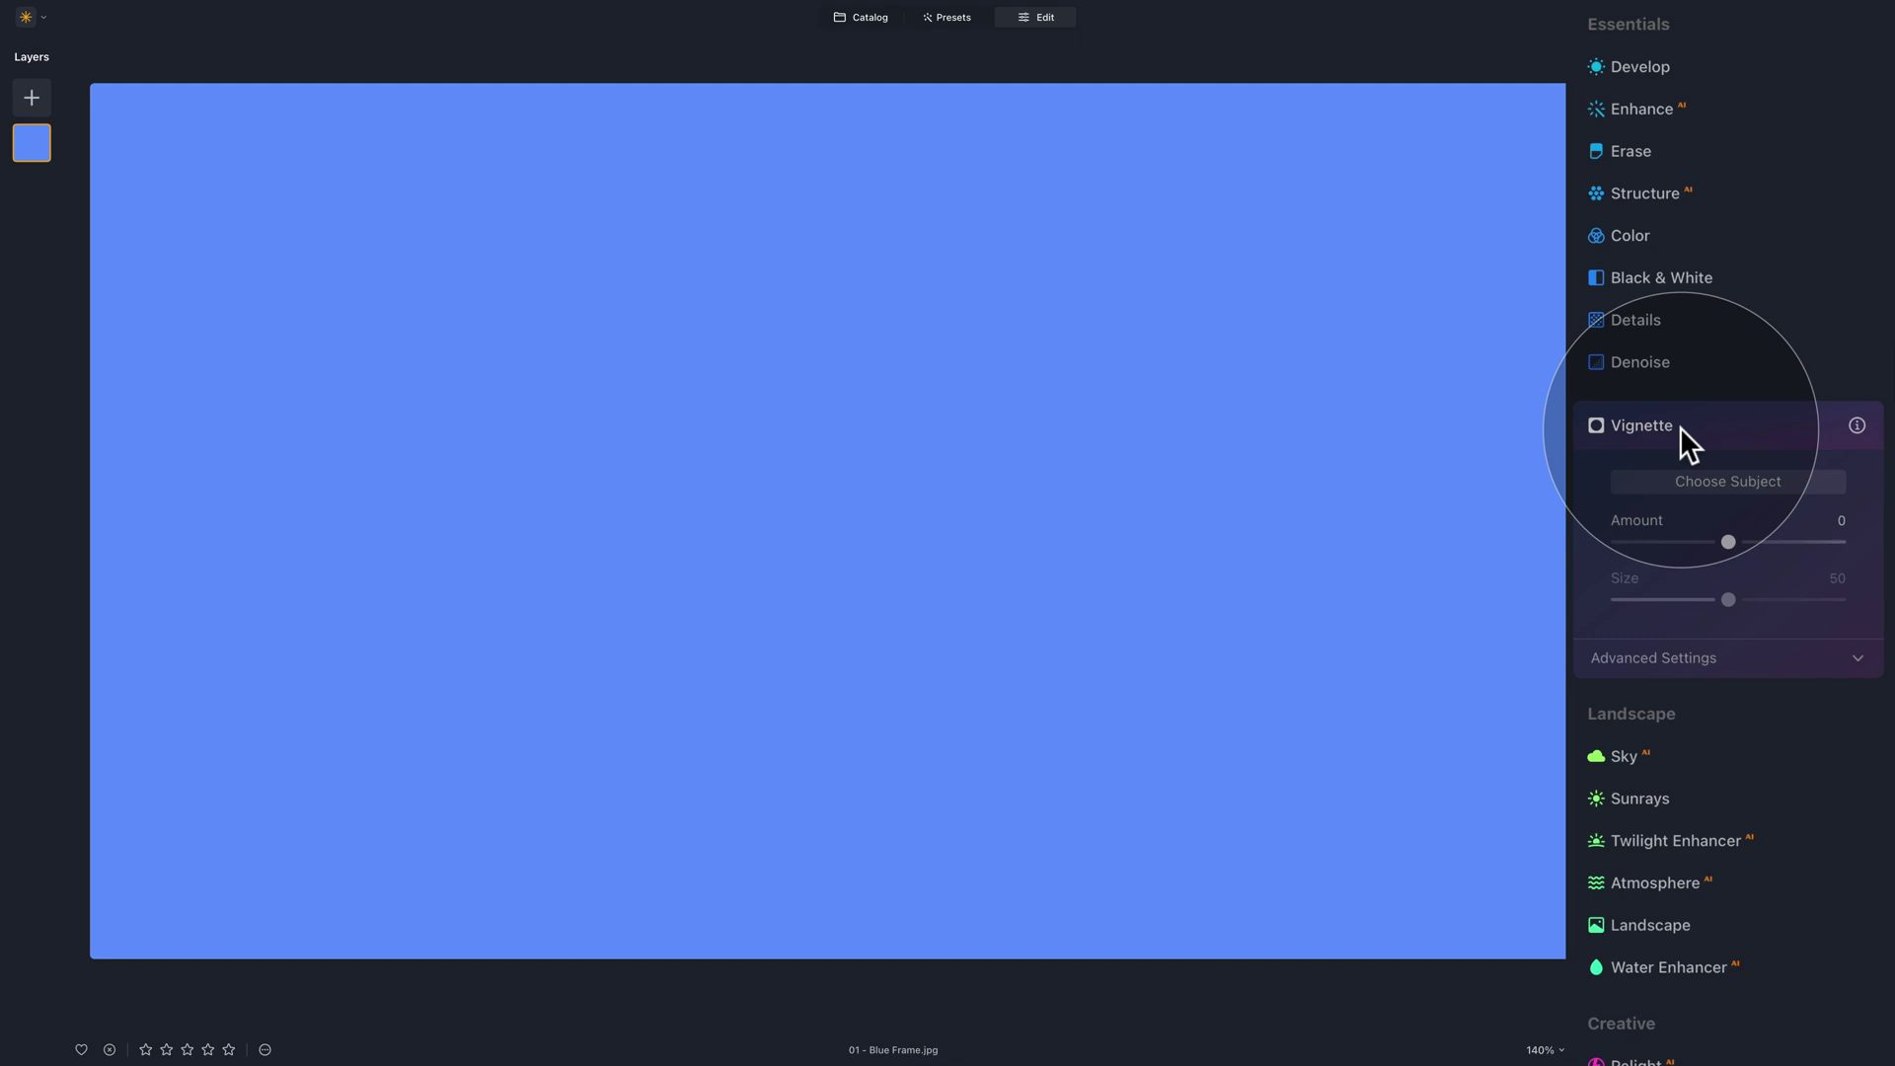
- Set vignette Amount to -100, try Size at 0 and 100, then reset Size to 50
scroll(1680, 426, down, 5)
scroll(1680, 573, down, 1)
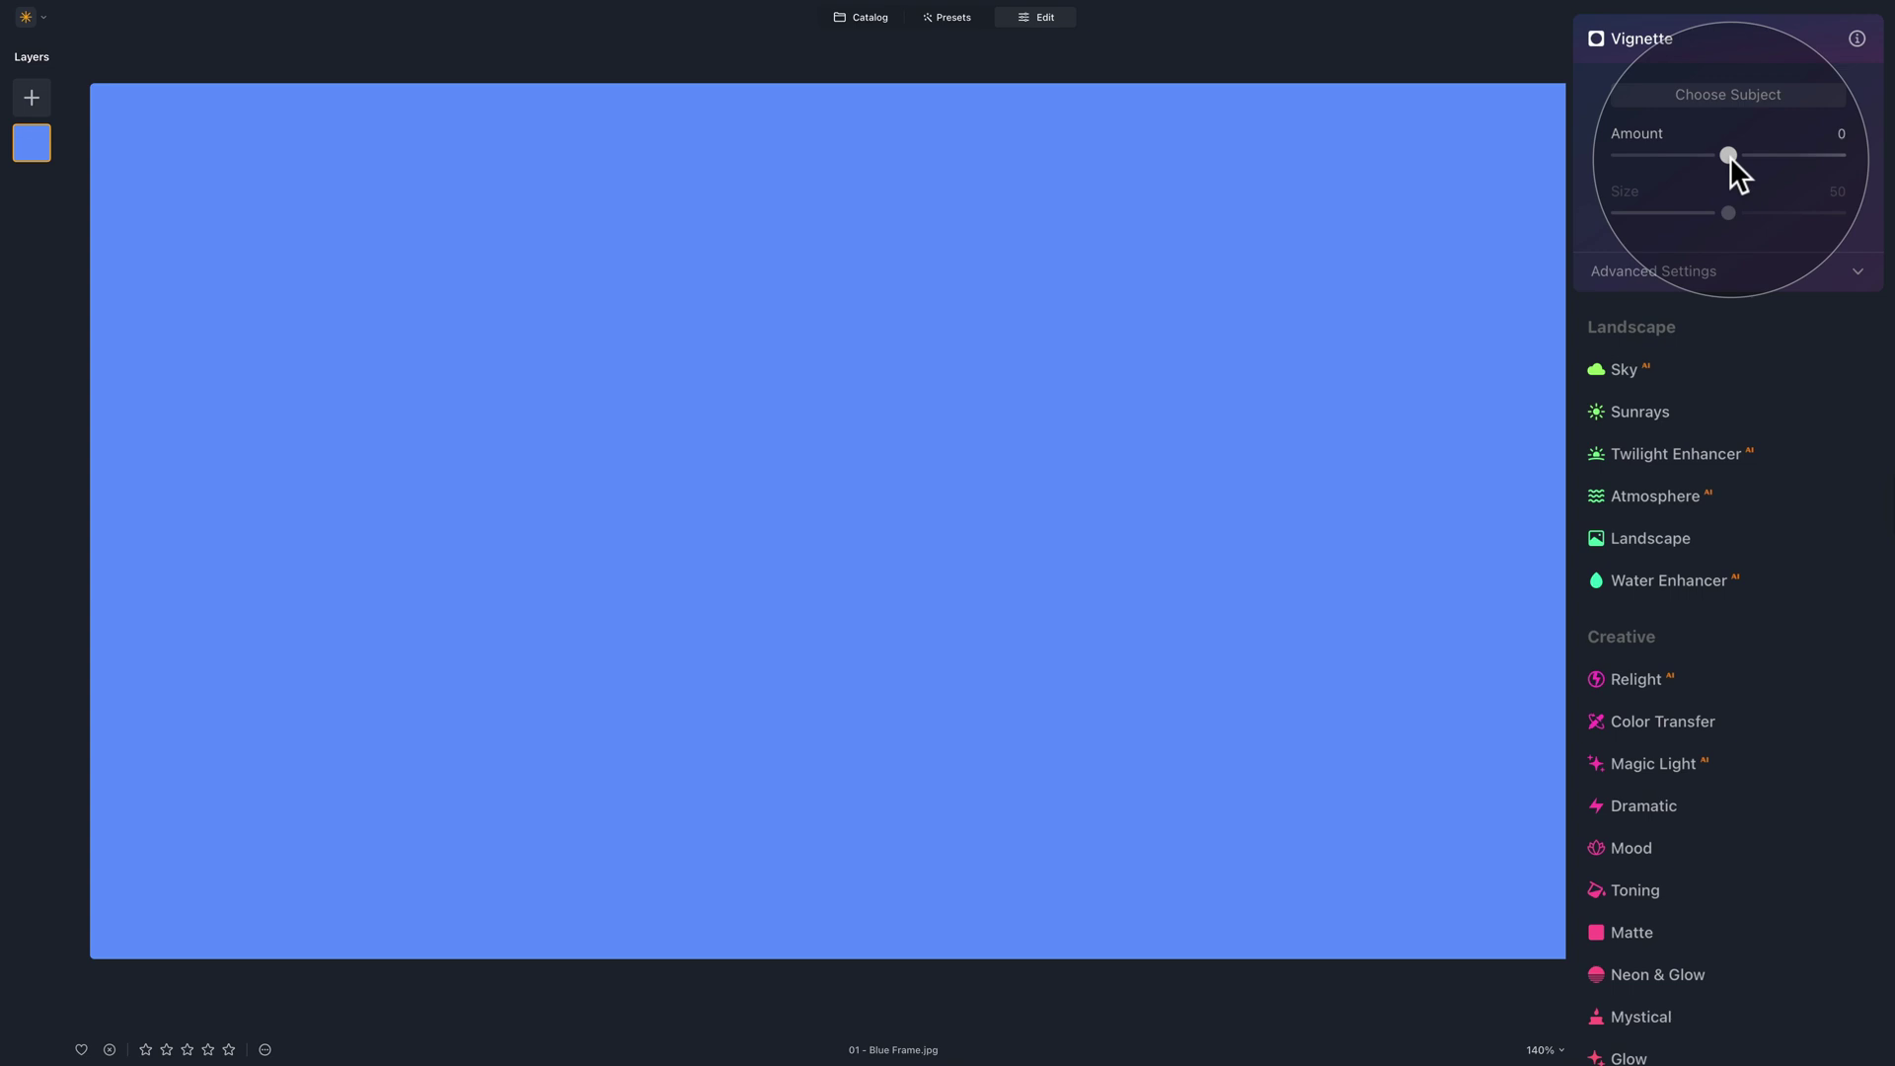
click(1728, 154)
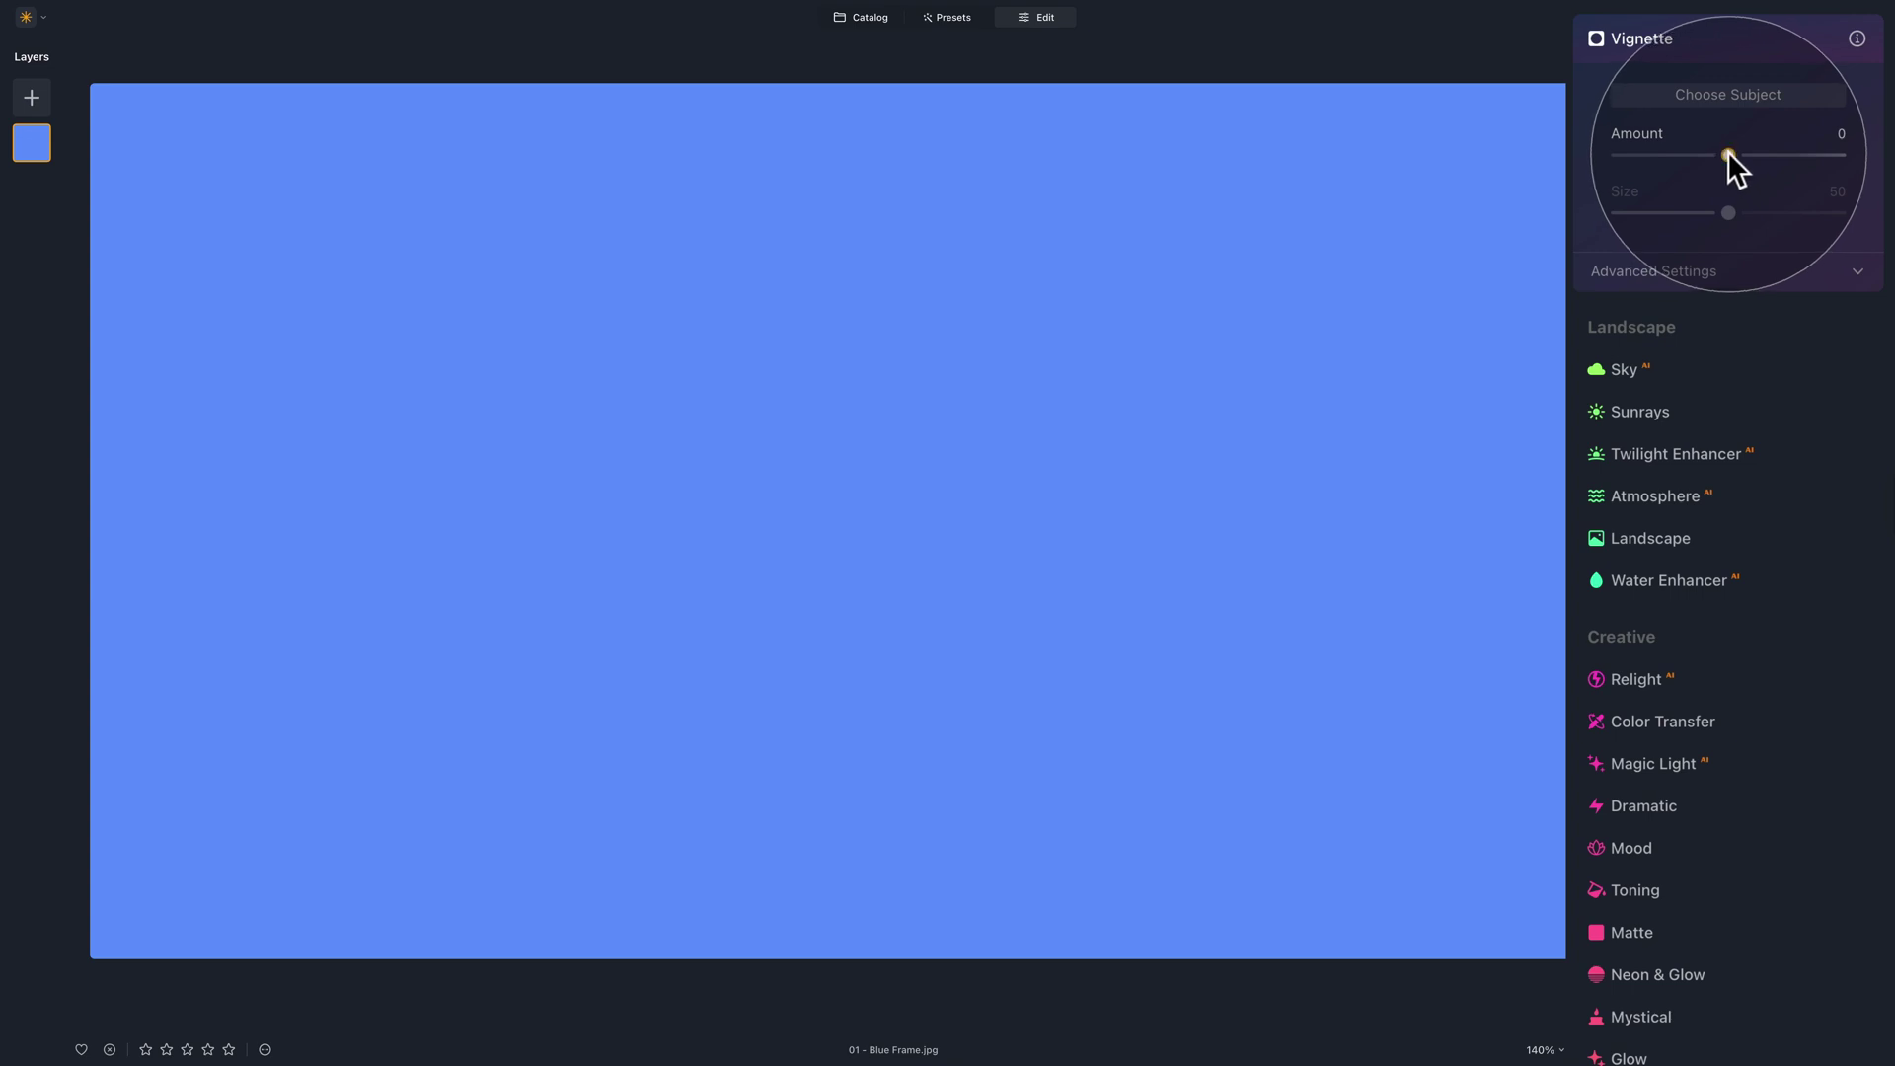
drag(1728, 154, 1837, 155)
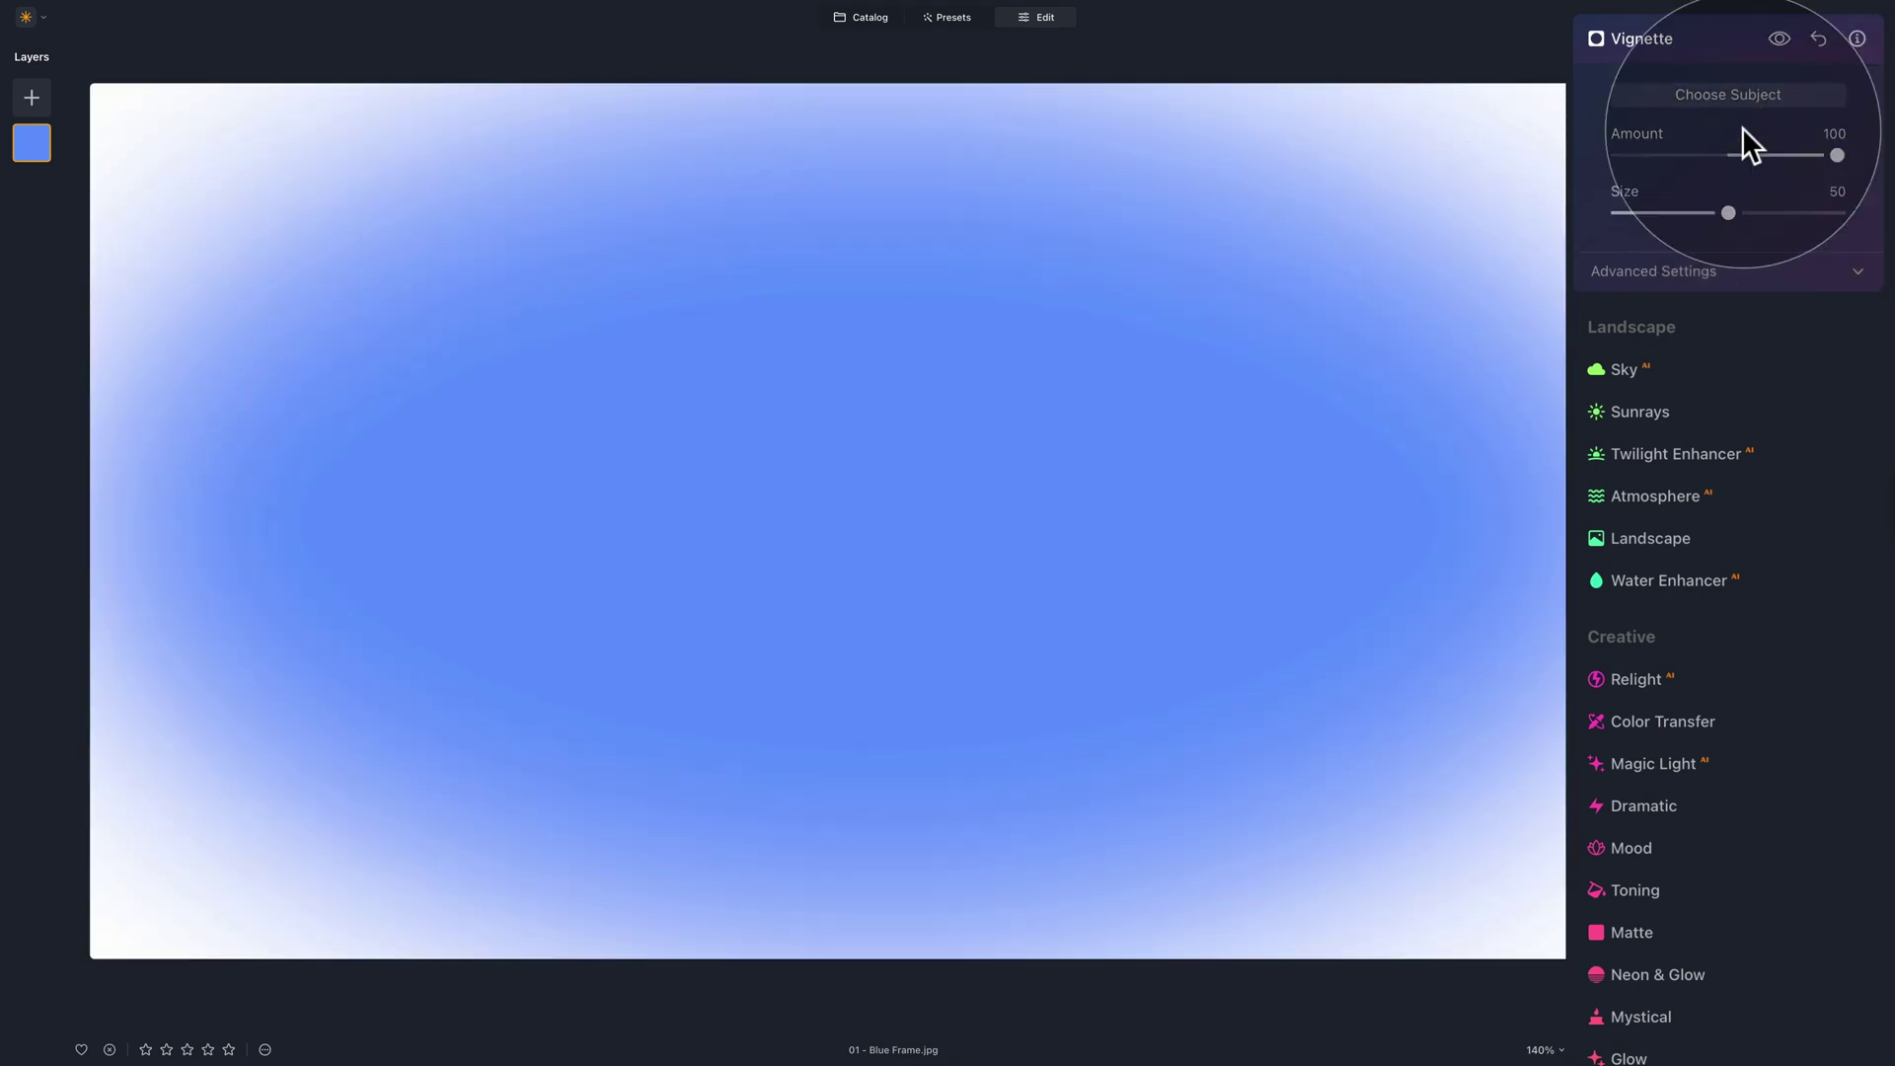
drag(1838, 154, 1569, 175)
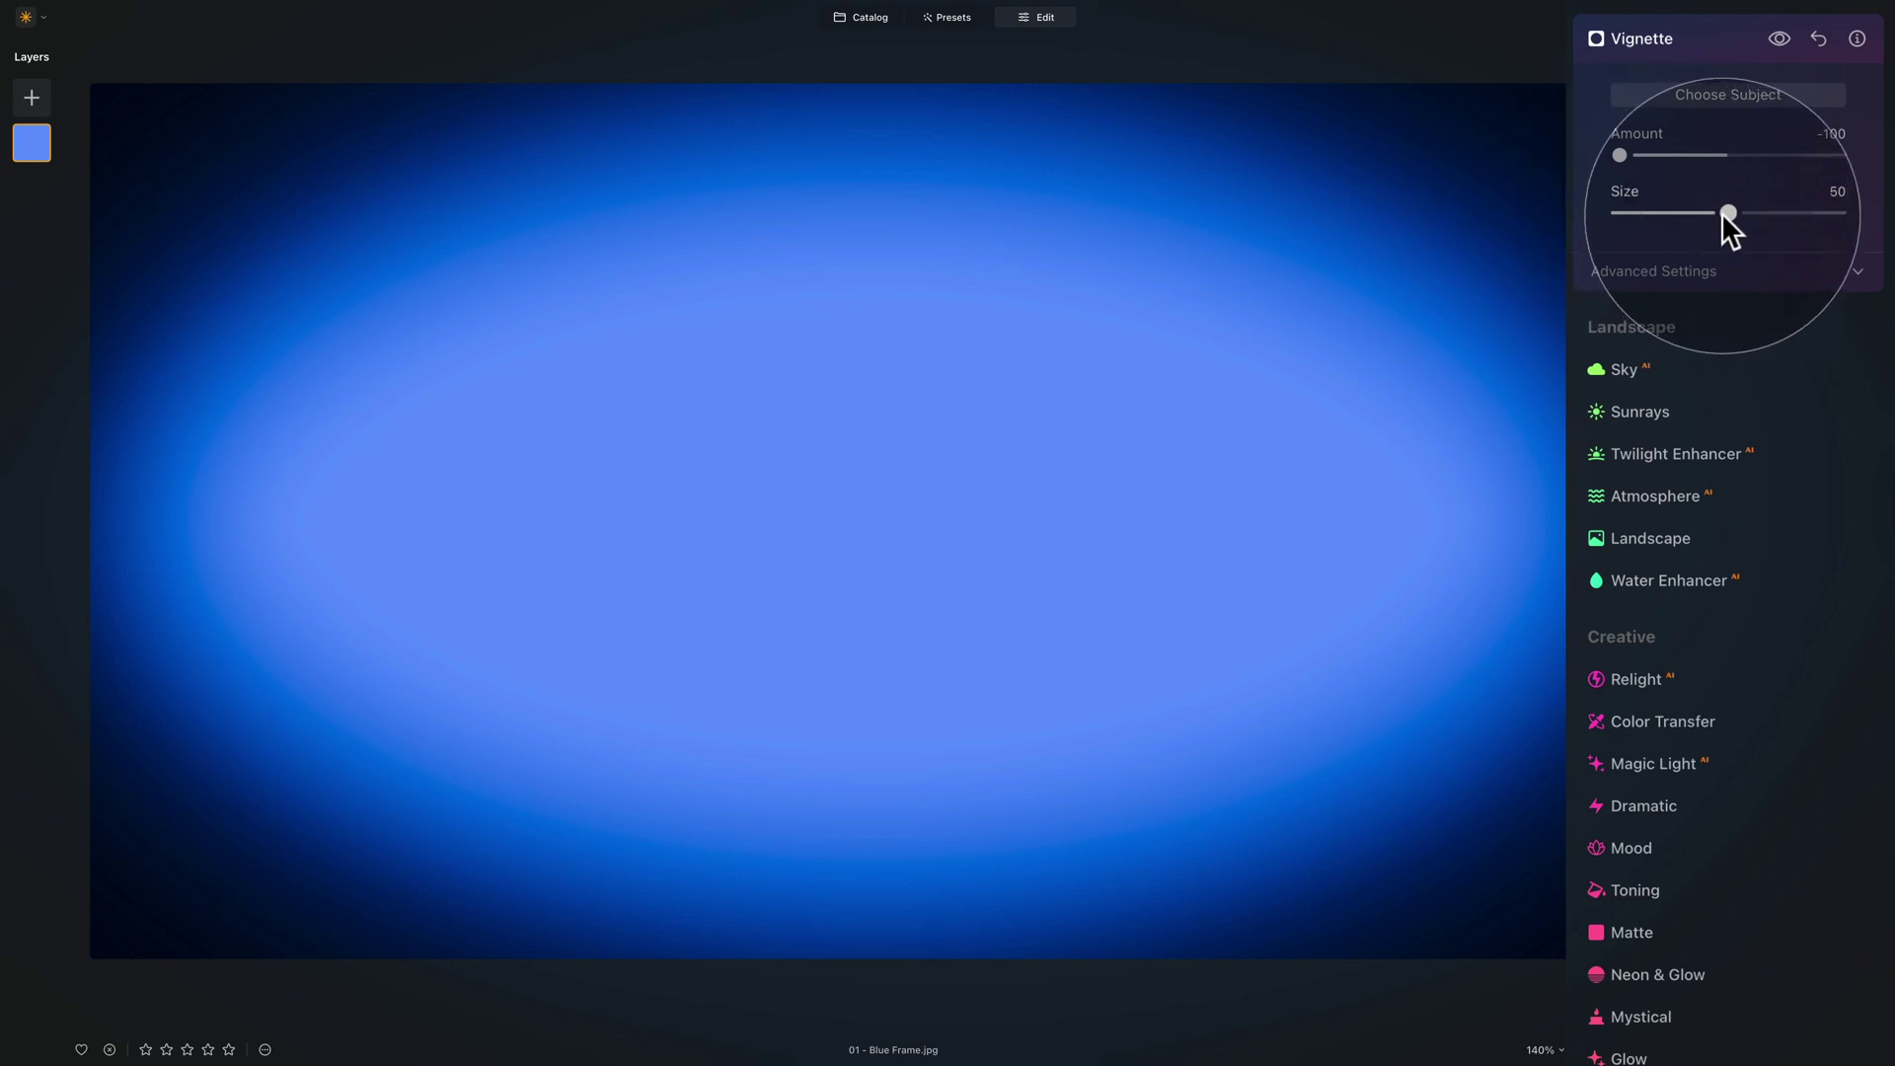
drag(1726, 210, 1603, 215)
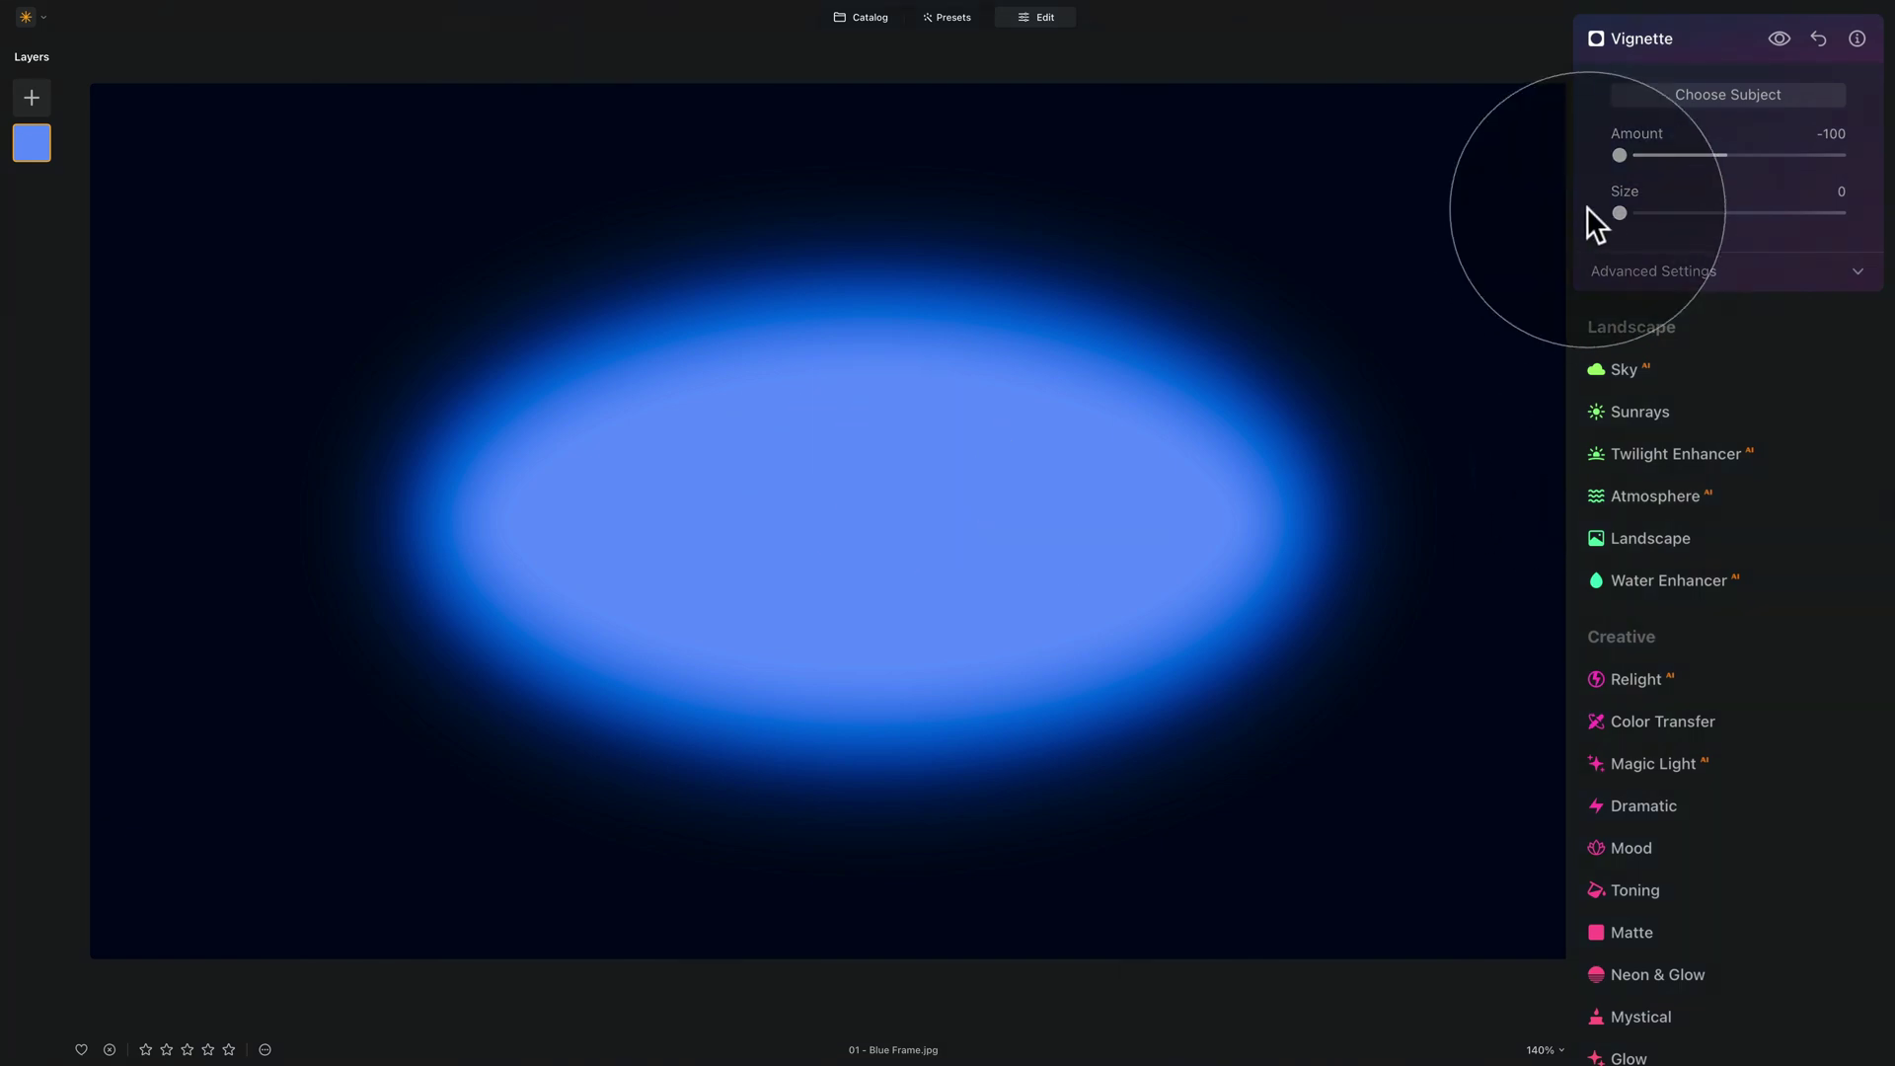
drag(1615, 210, 1881, 239)
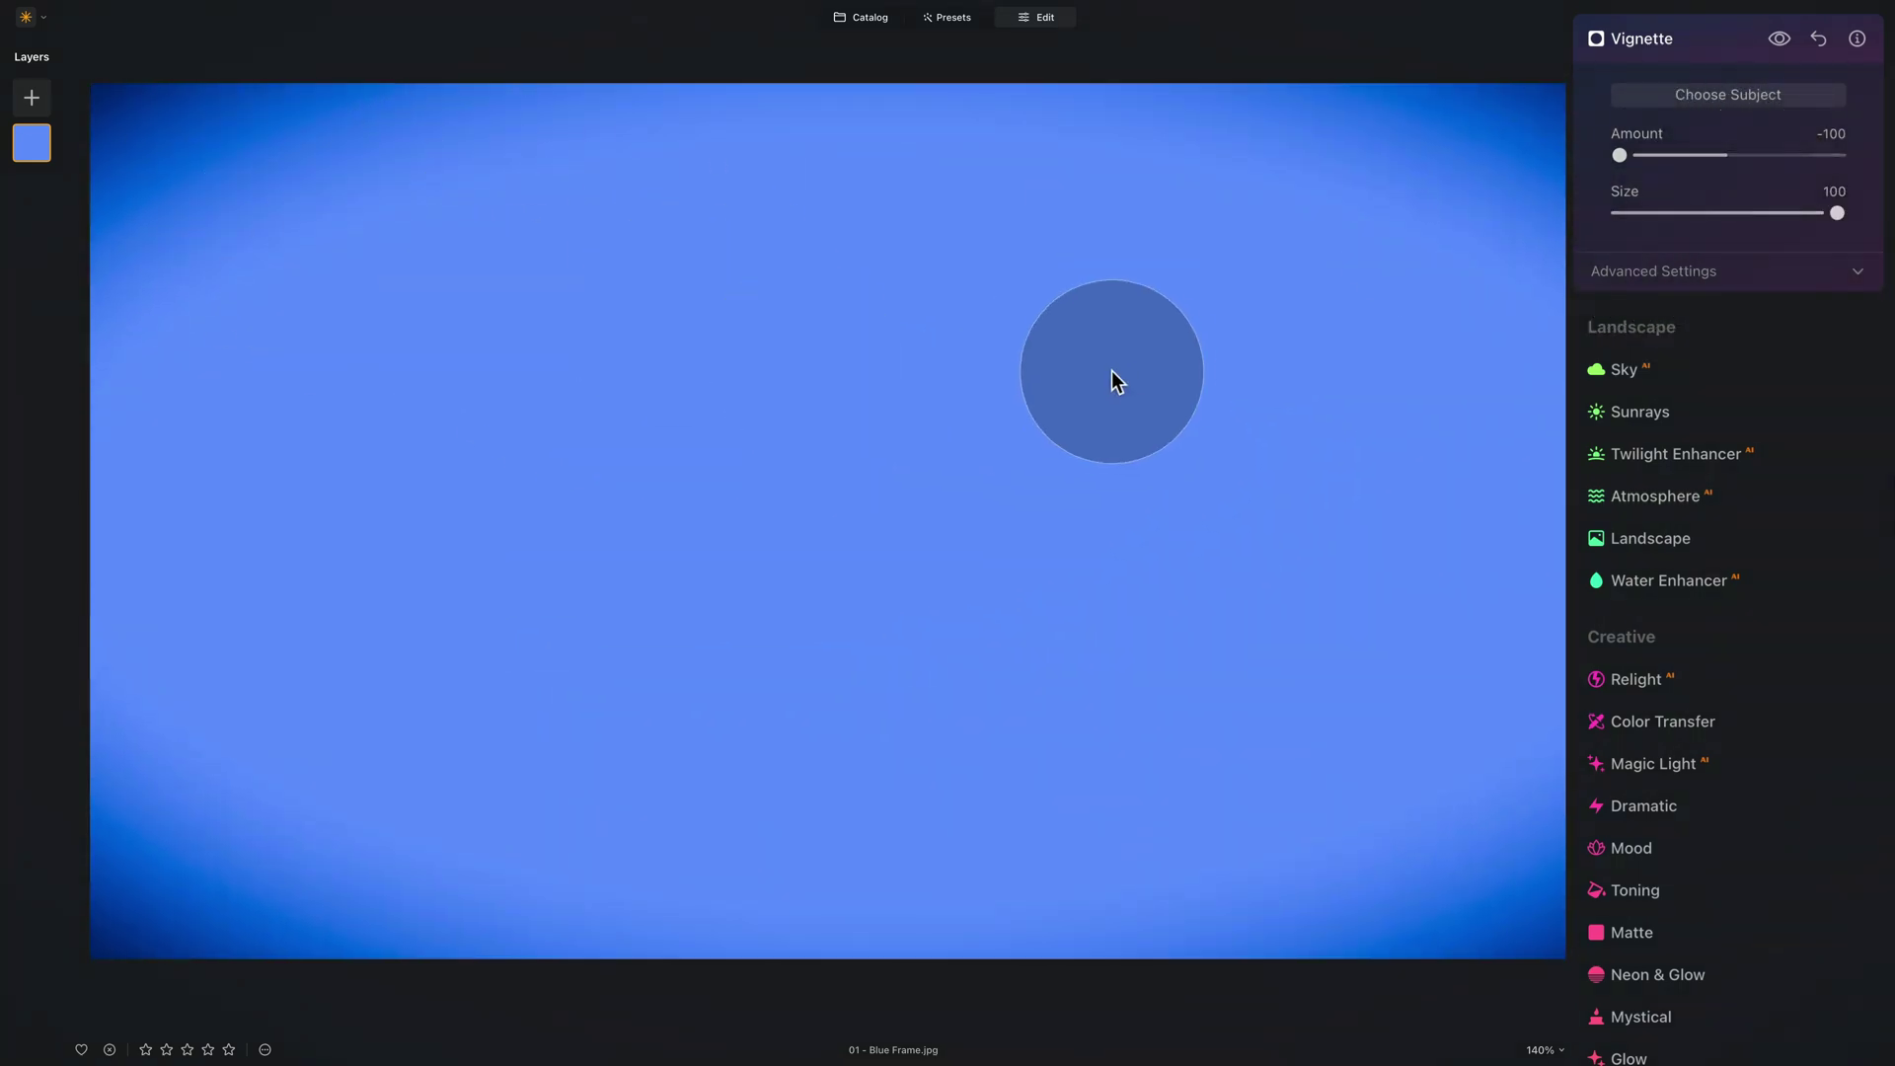
double_click(1629, 211)
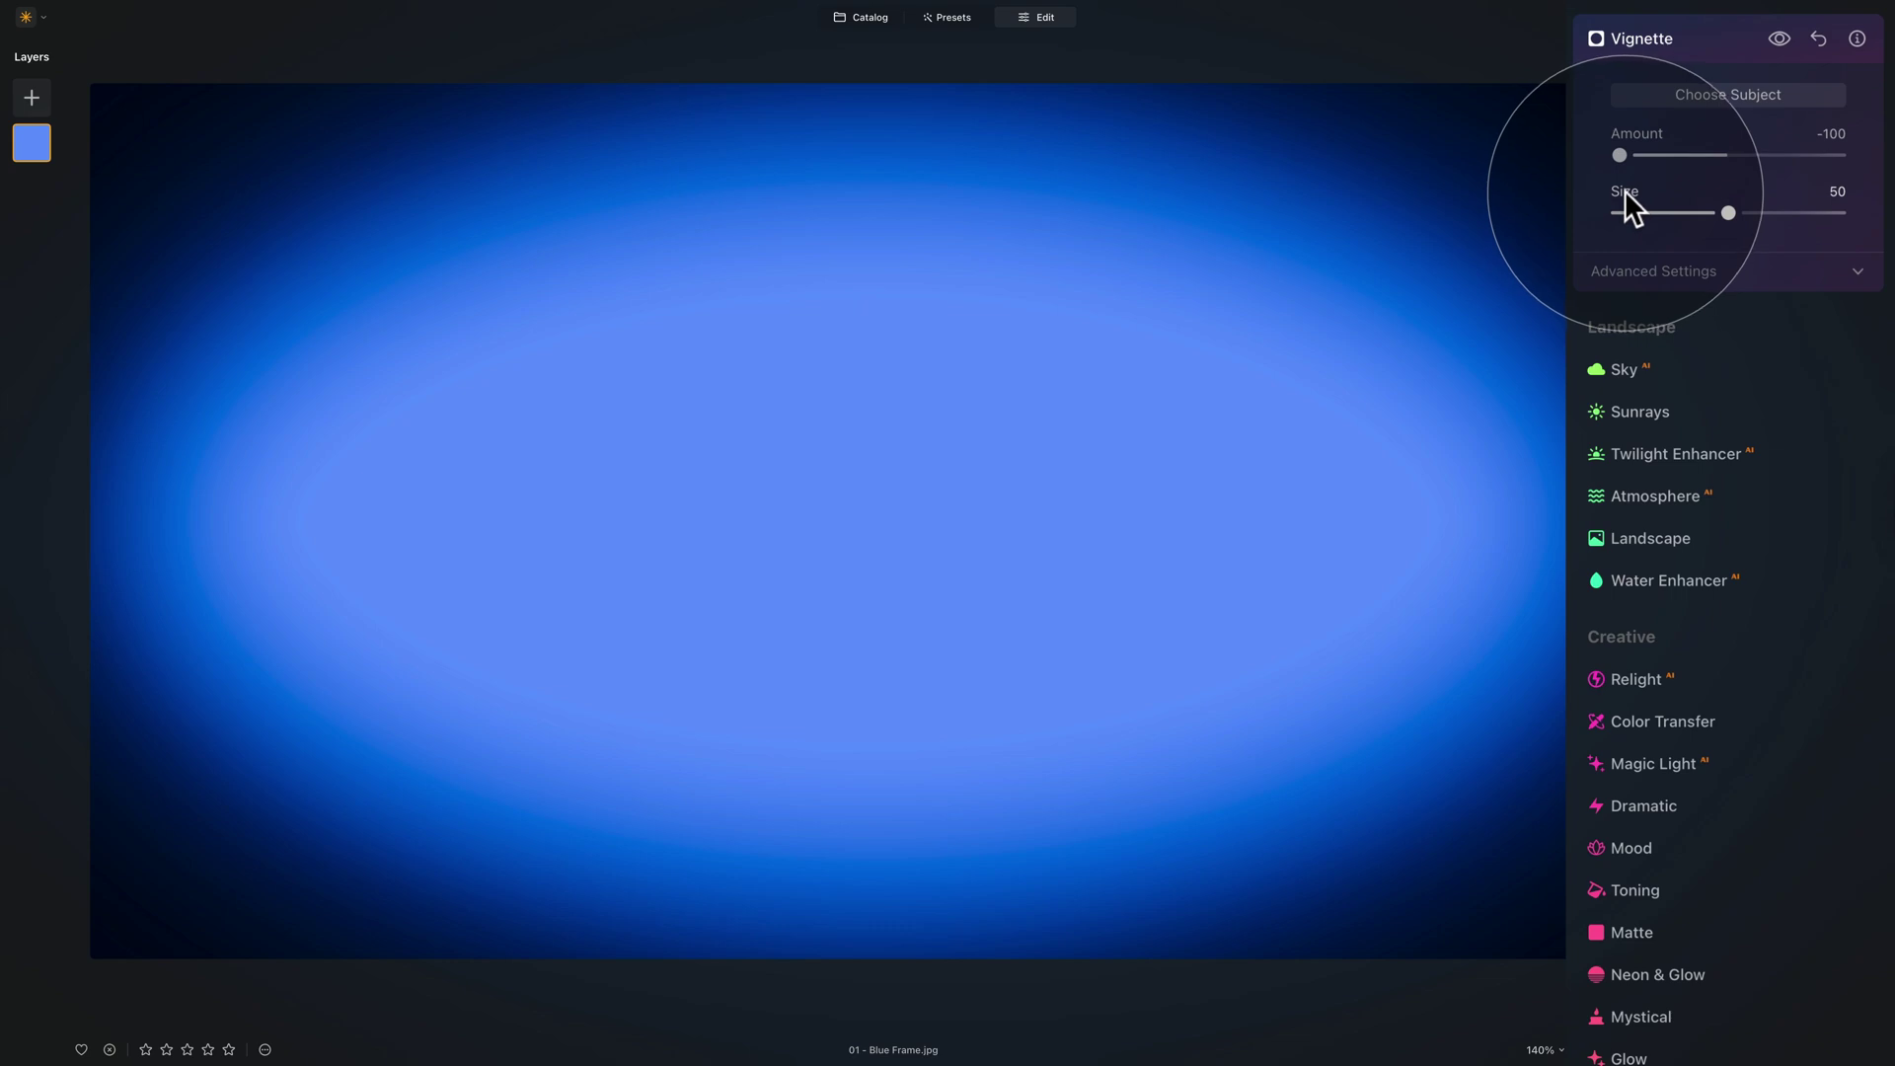
- Expand Advanced Settings, trial extreme Roundness and Size values, then reset Size to 50 and Roundness to 0
click(1708, 272)
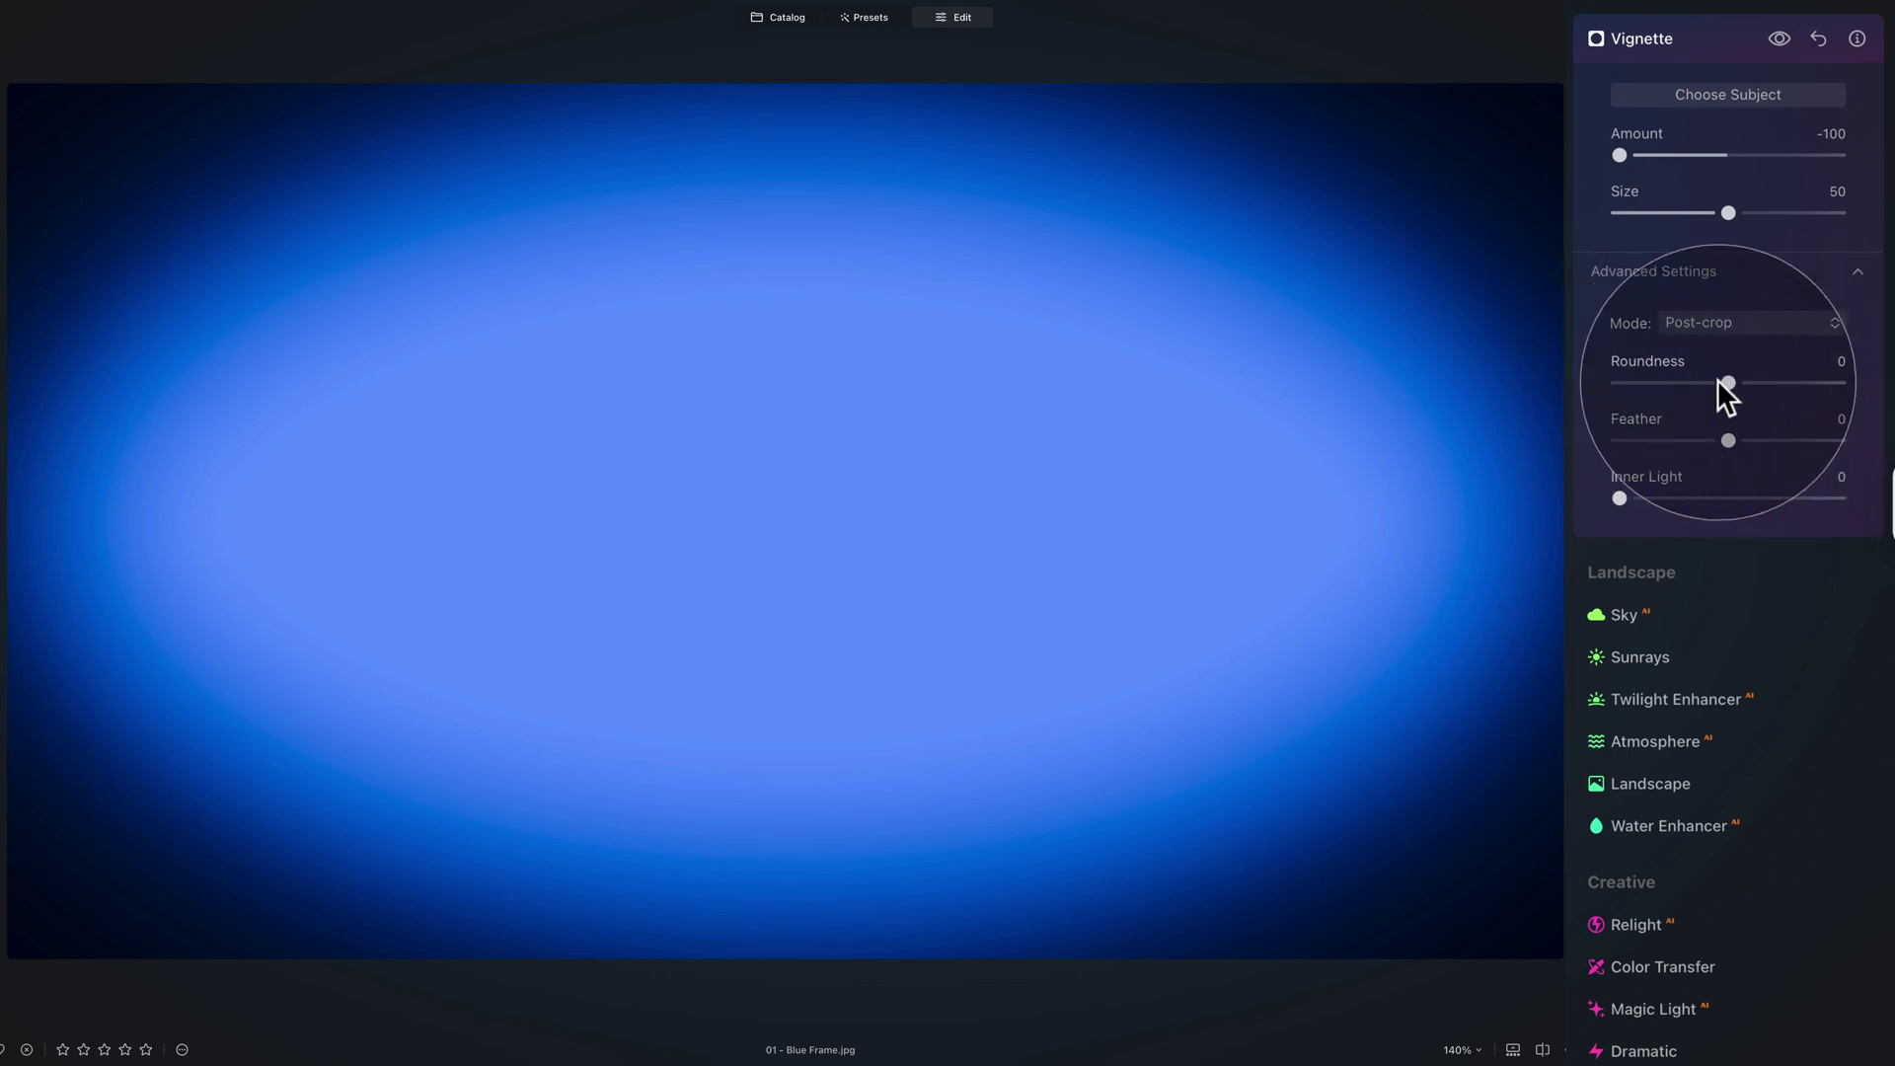
click(1730, 382)
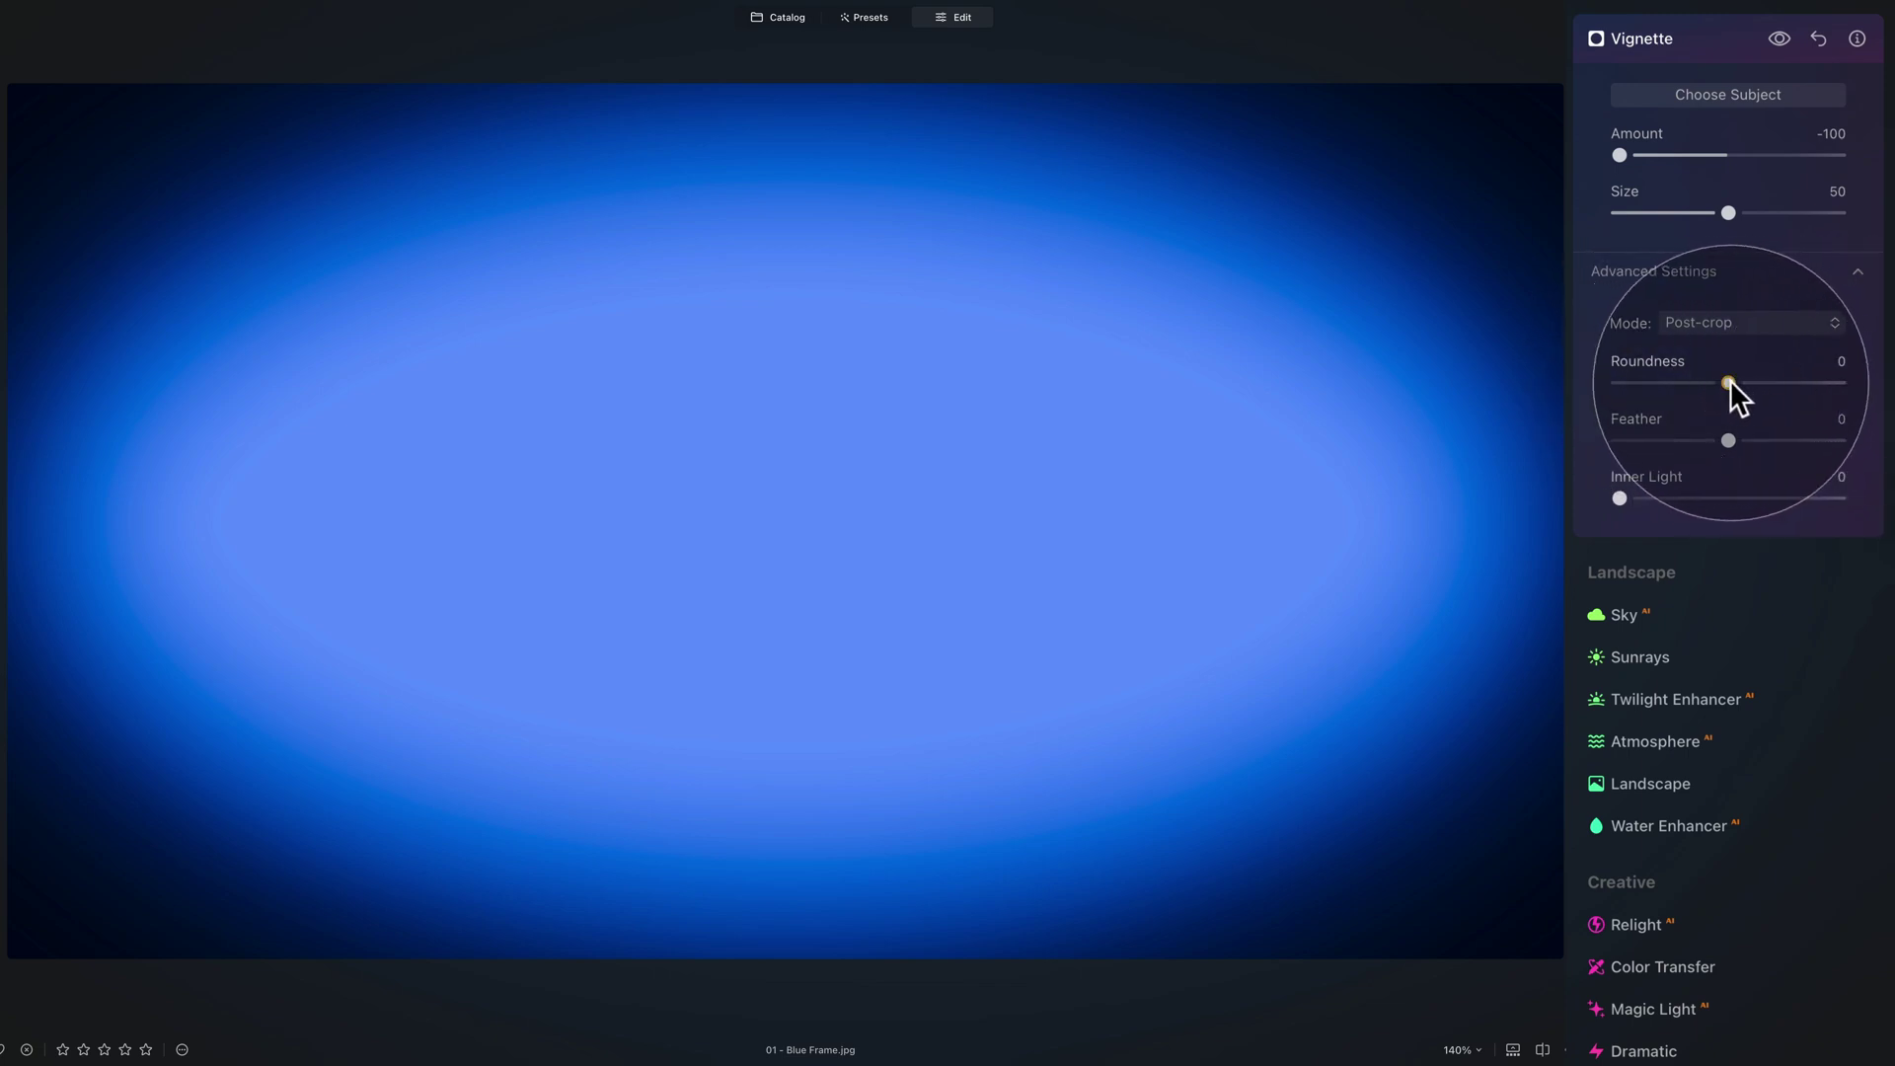
drag(1731, 381, 1618, 379)
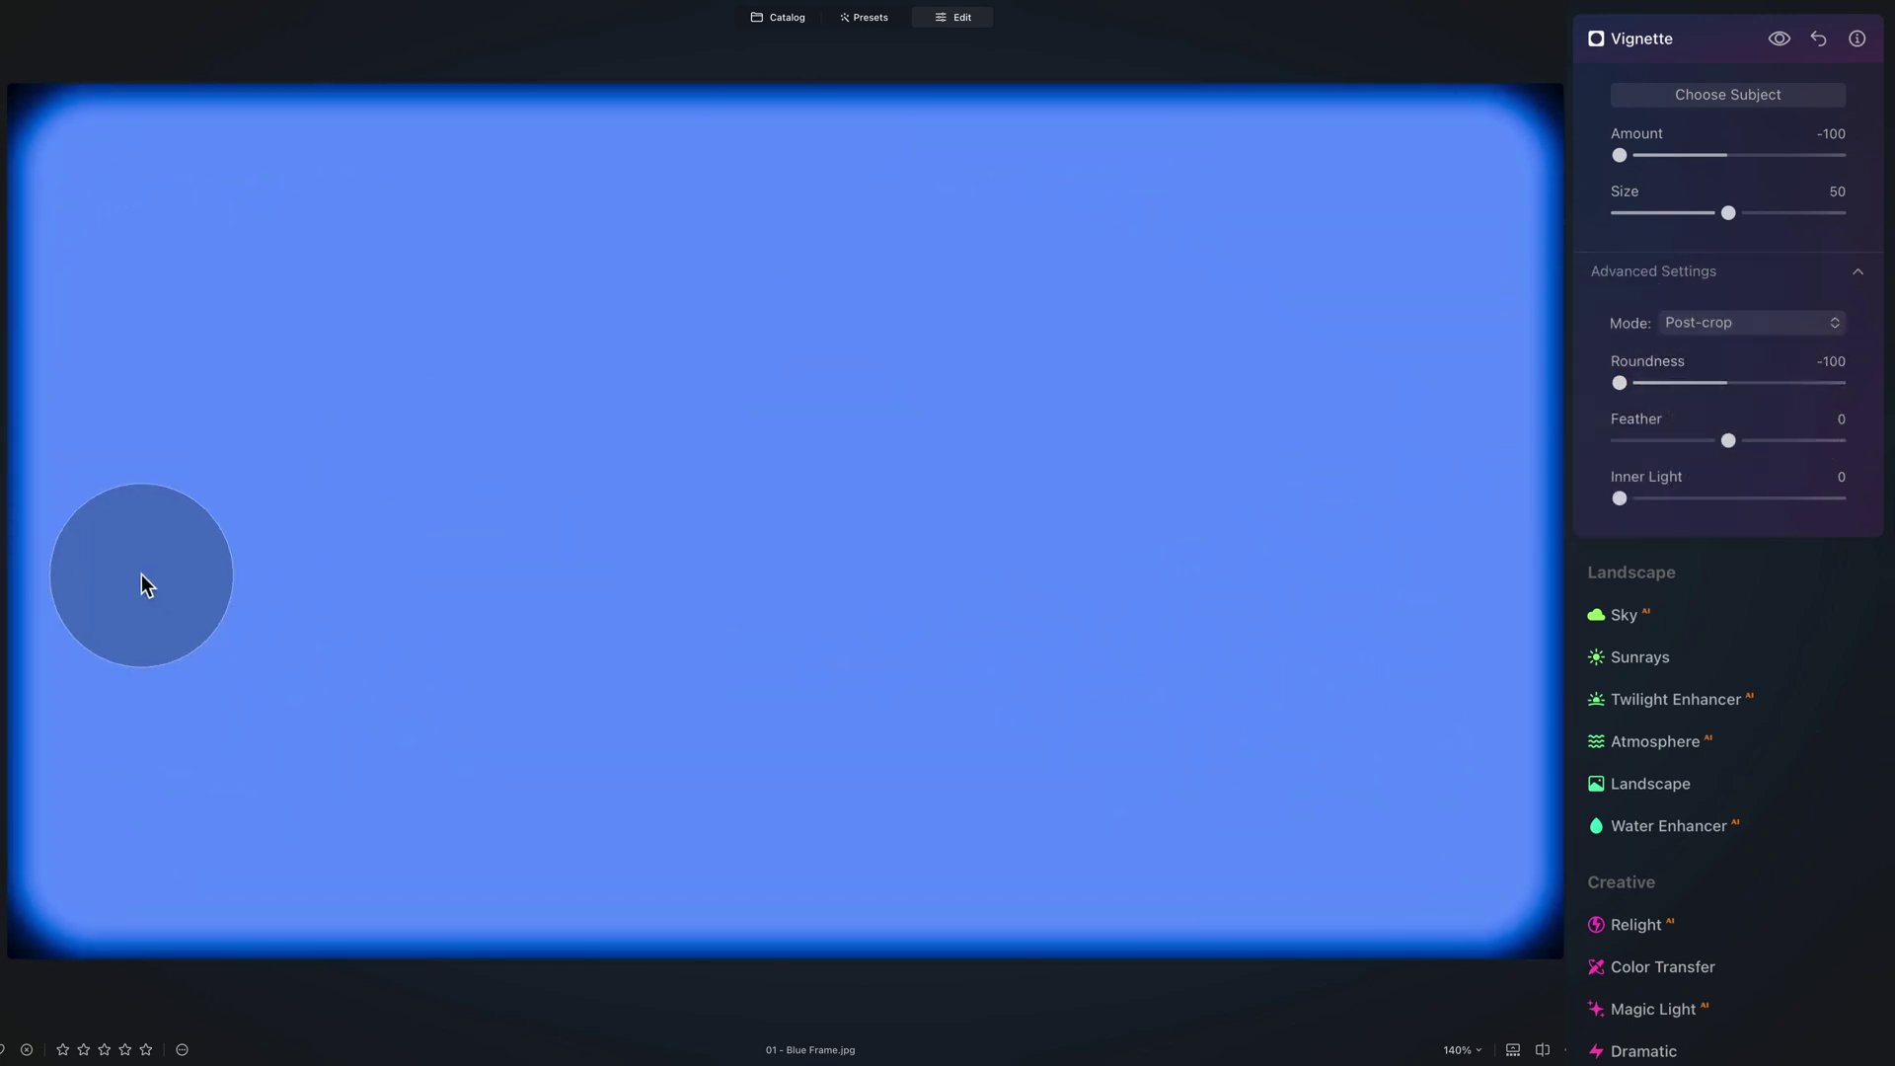
drag(1619, 383, 1887, 375)
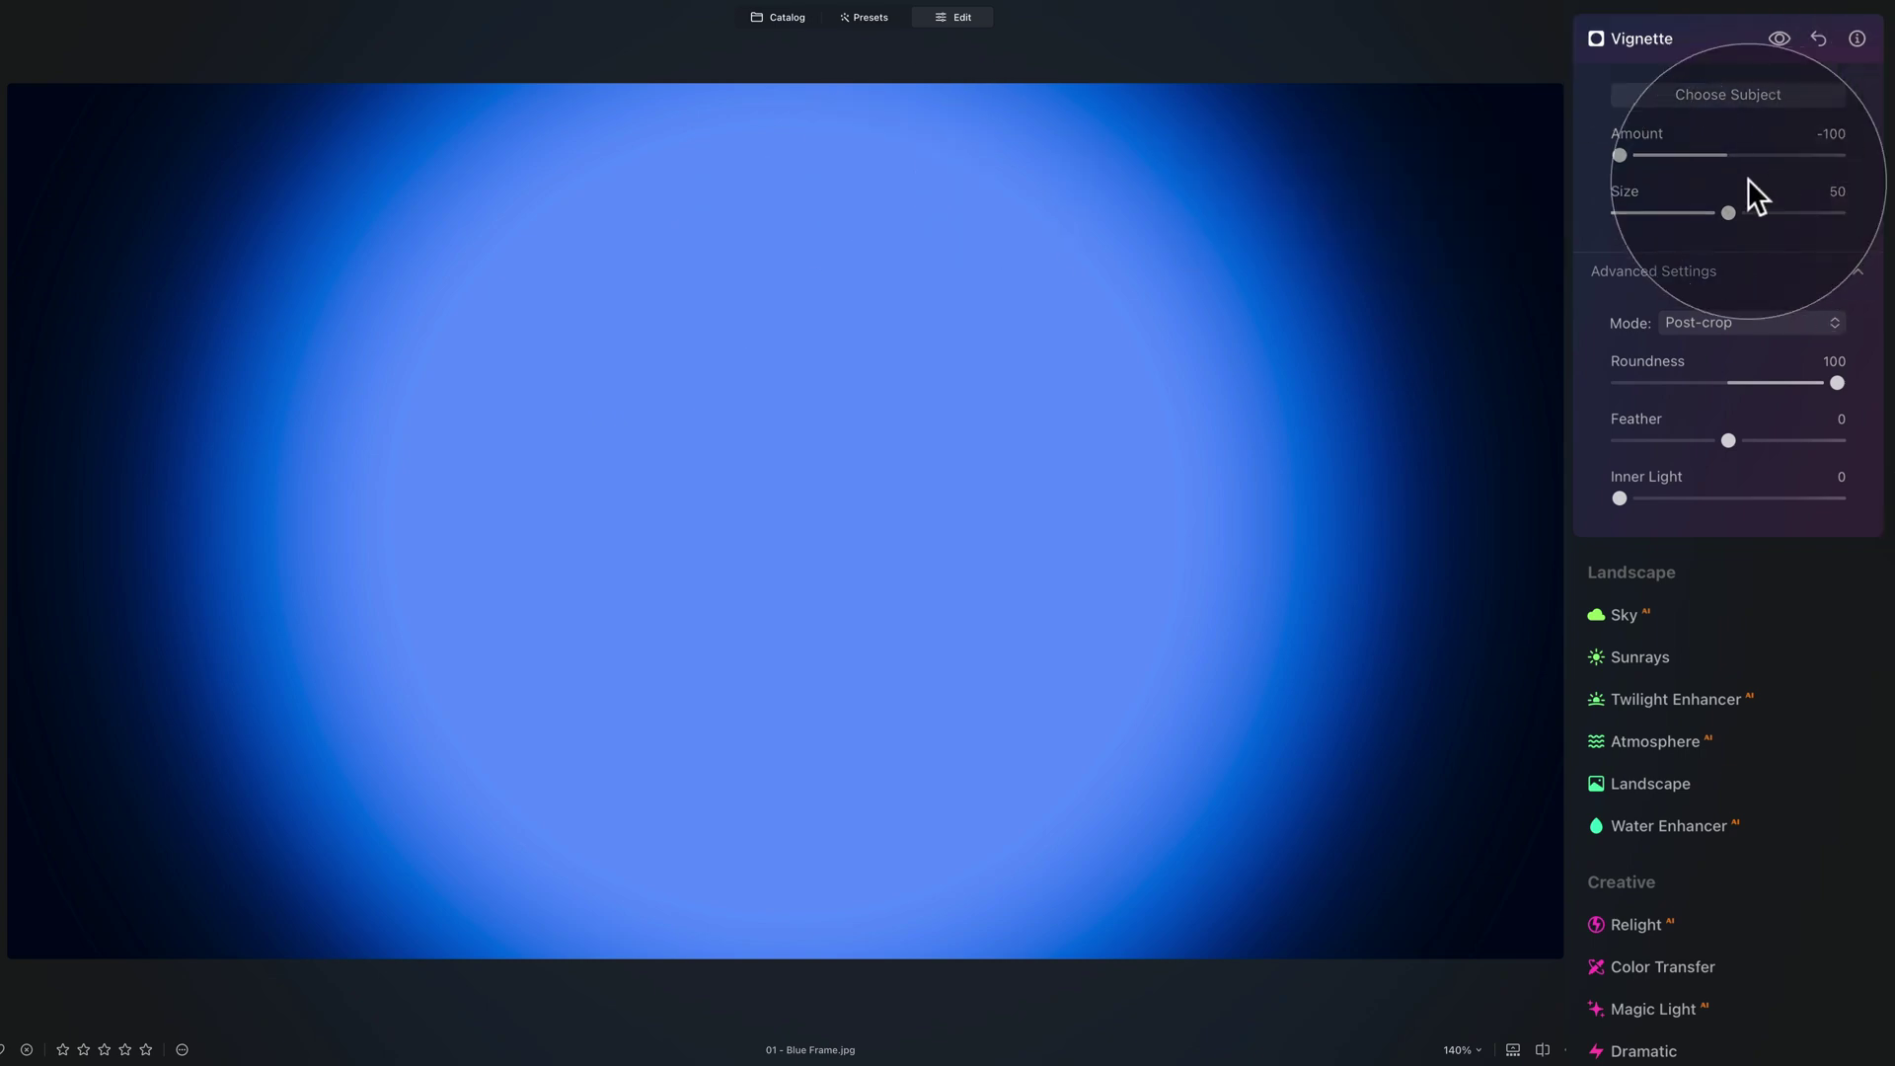
drag(1728, 212, 1661, 215)
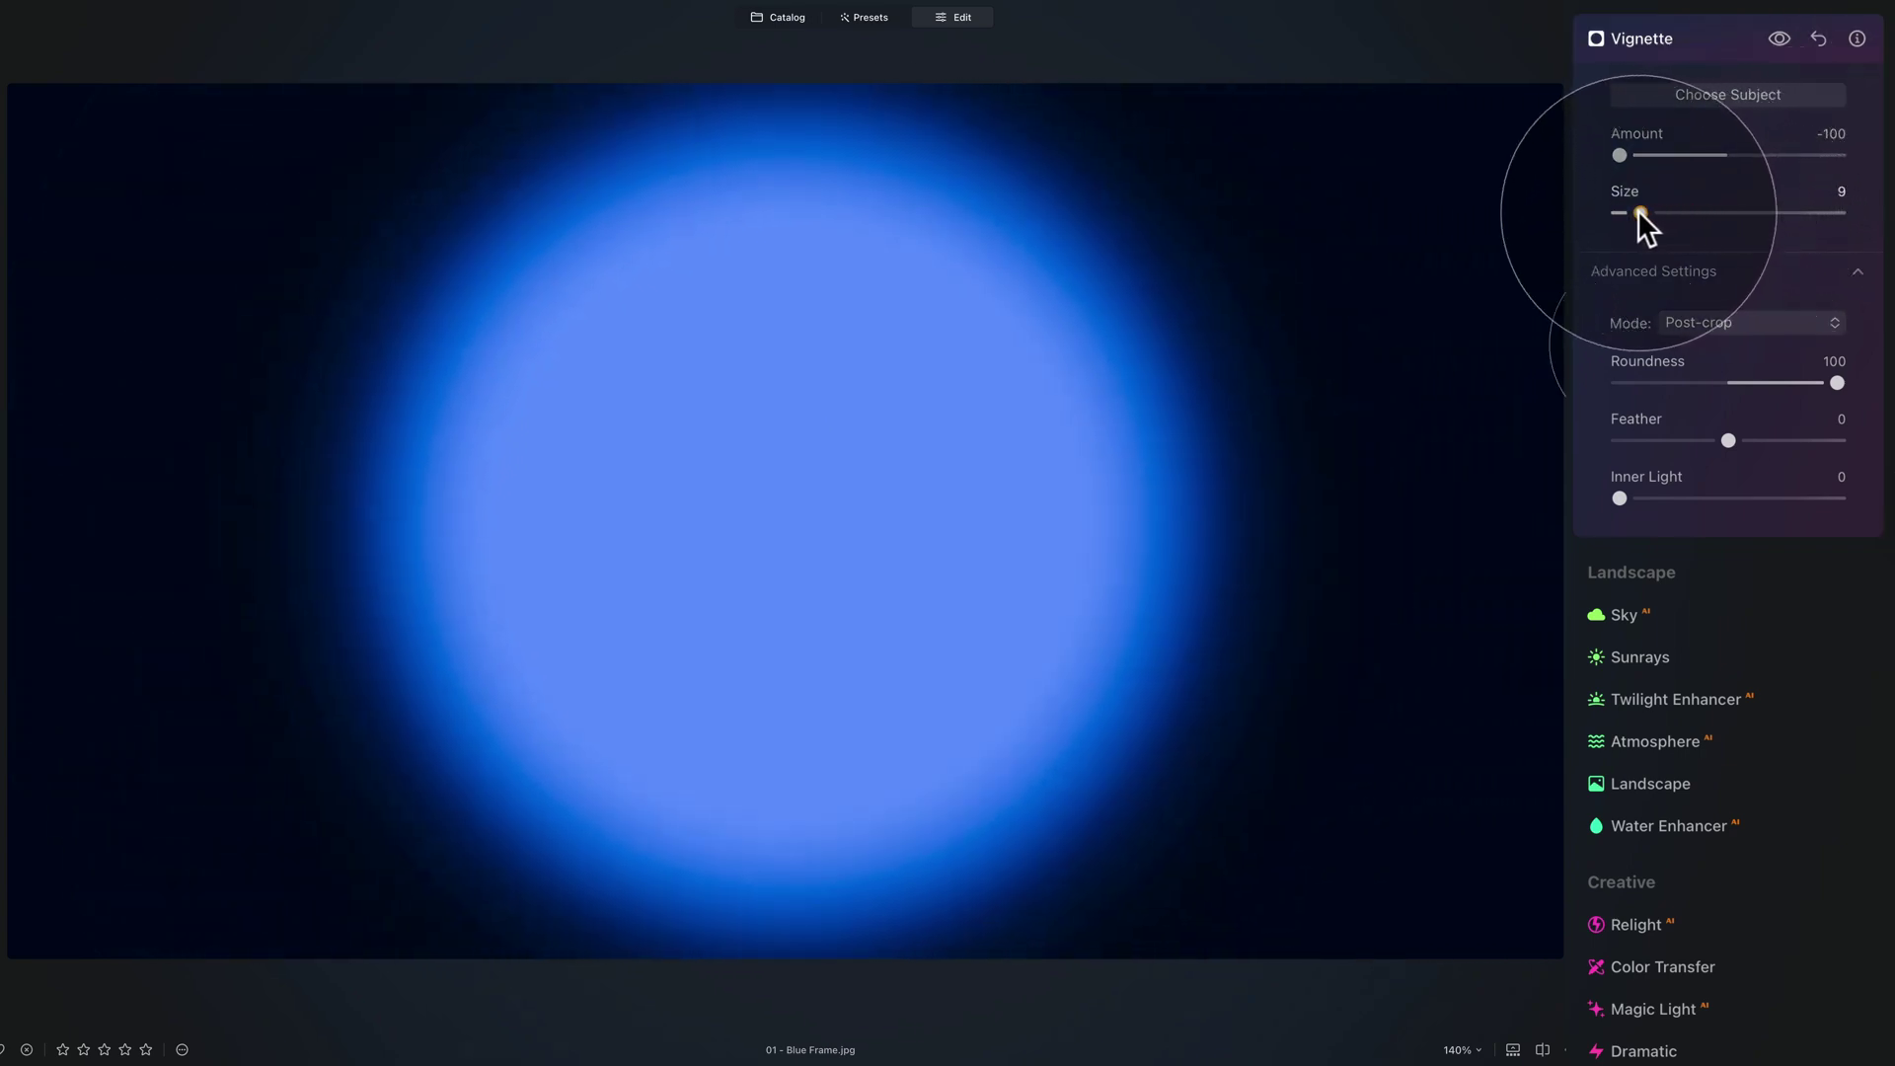
drag(1639, 213, 1607, 210)
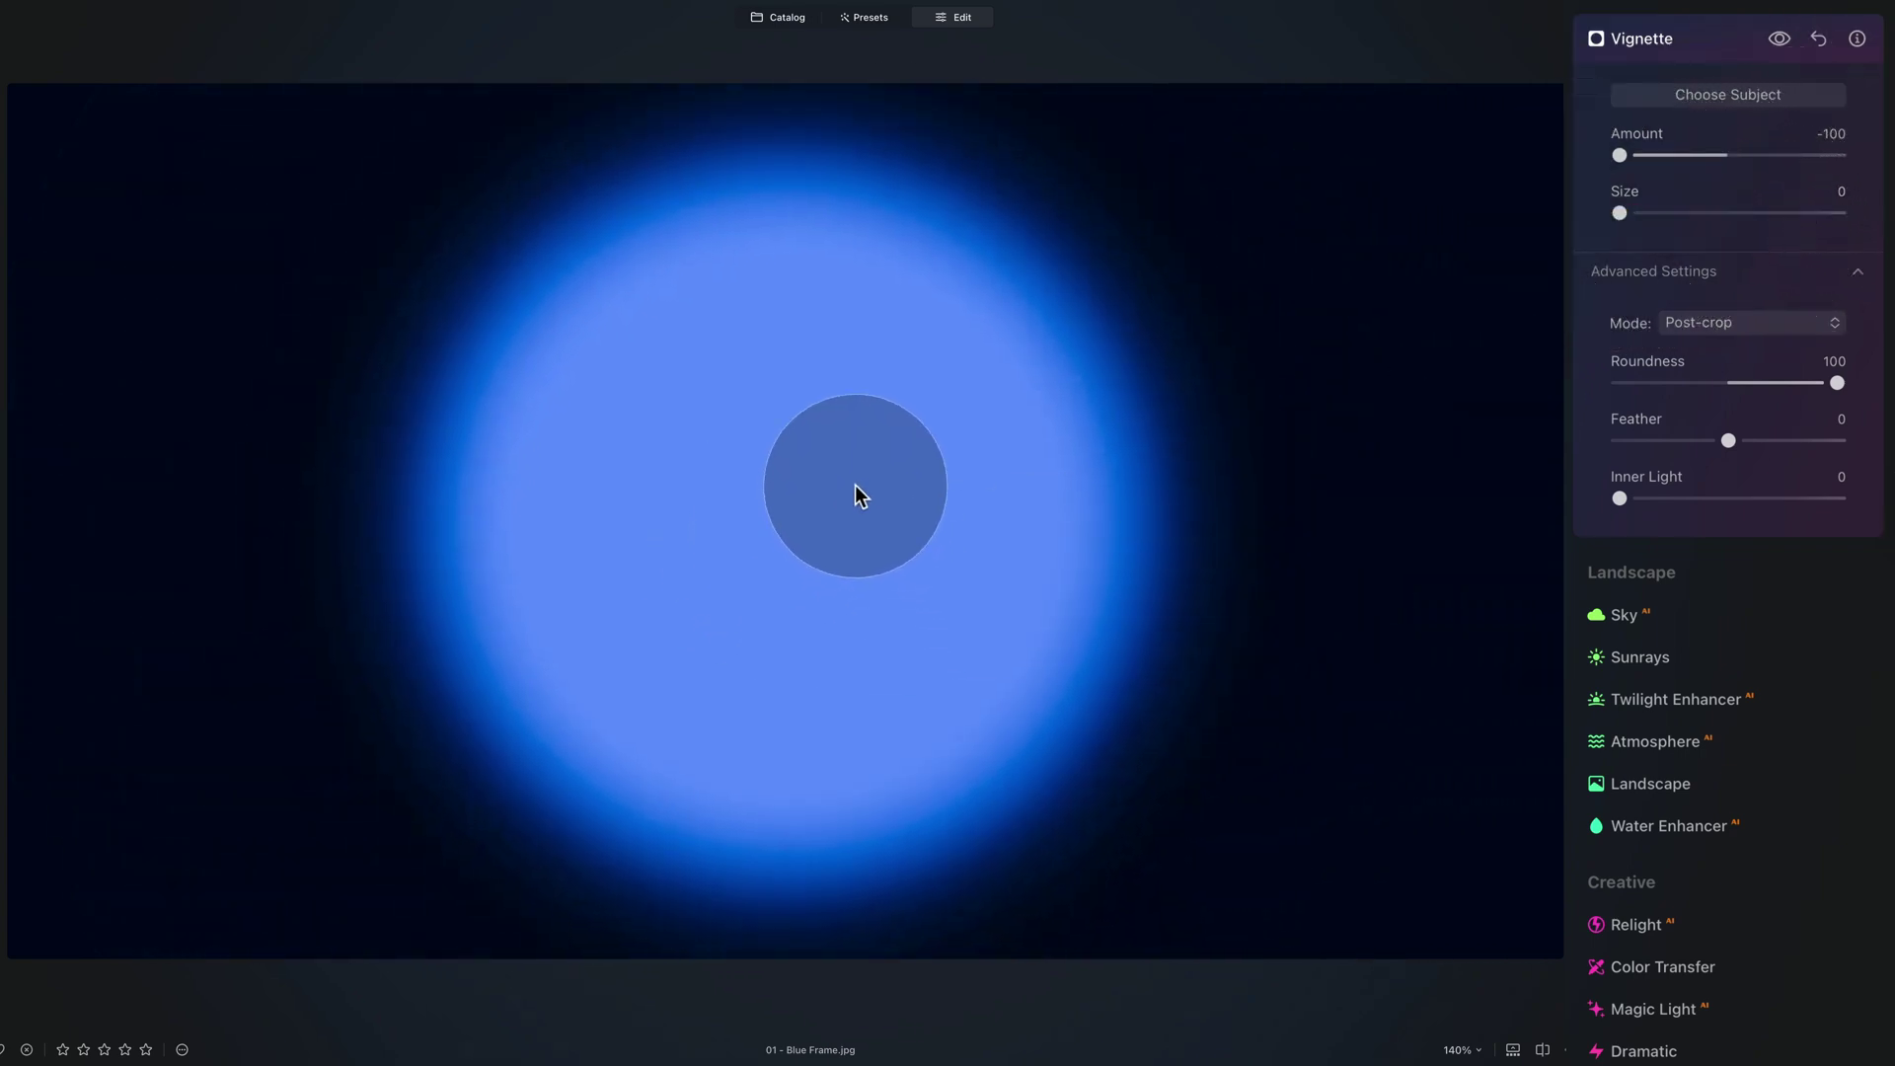
double_click(1627, 211)
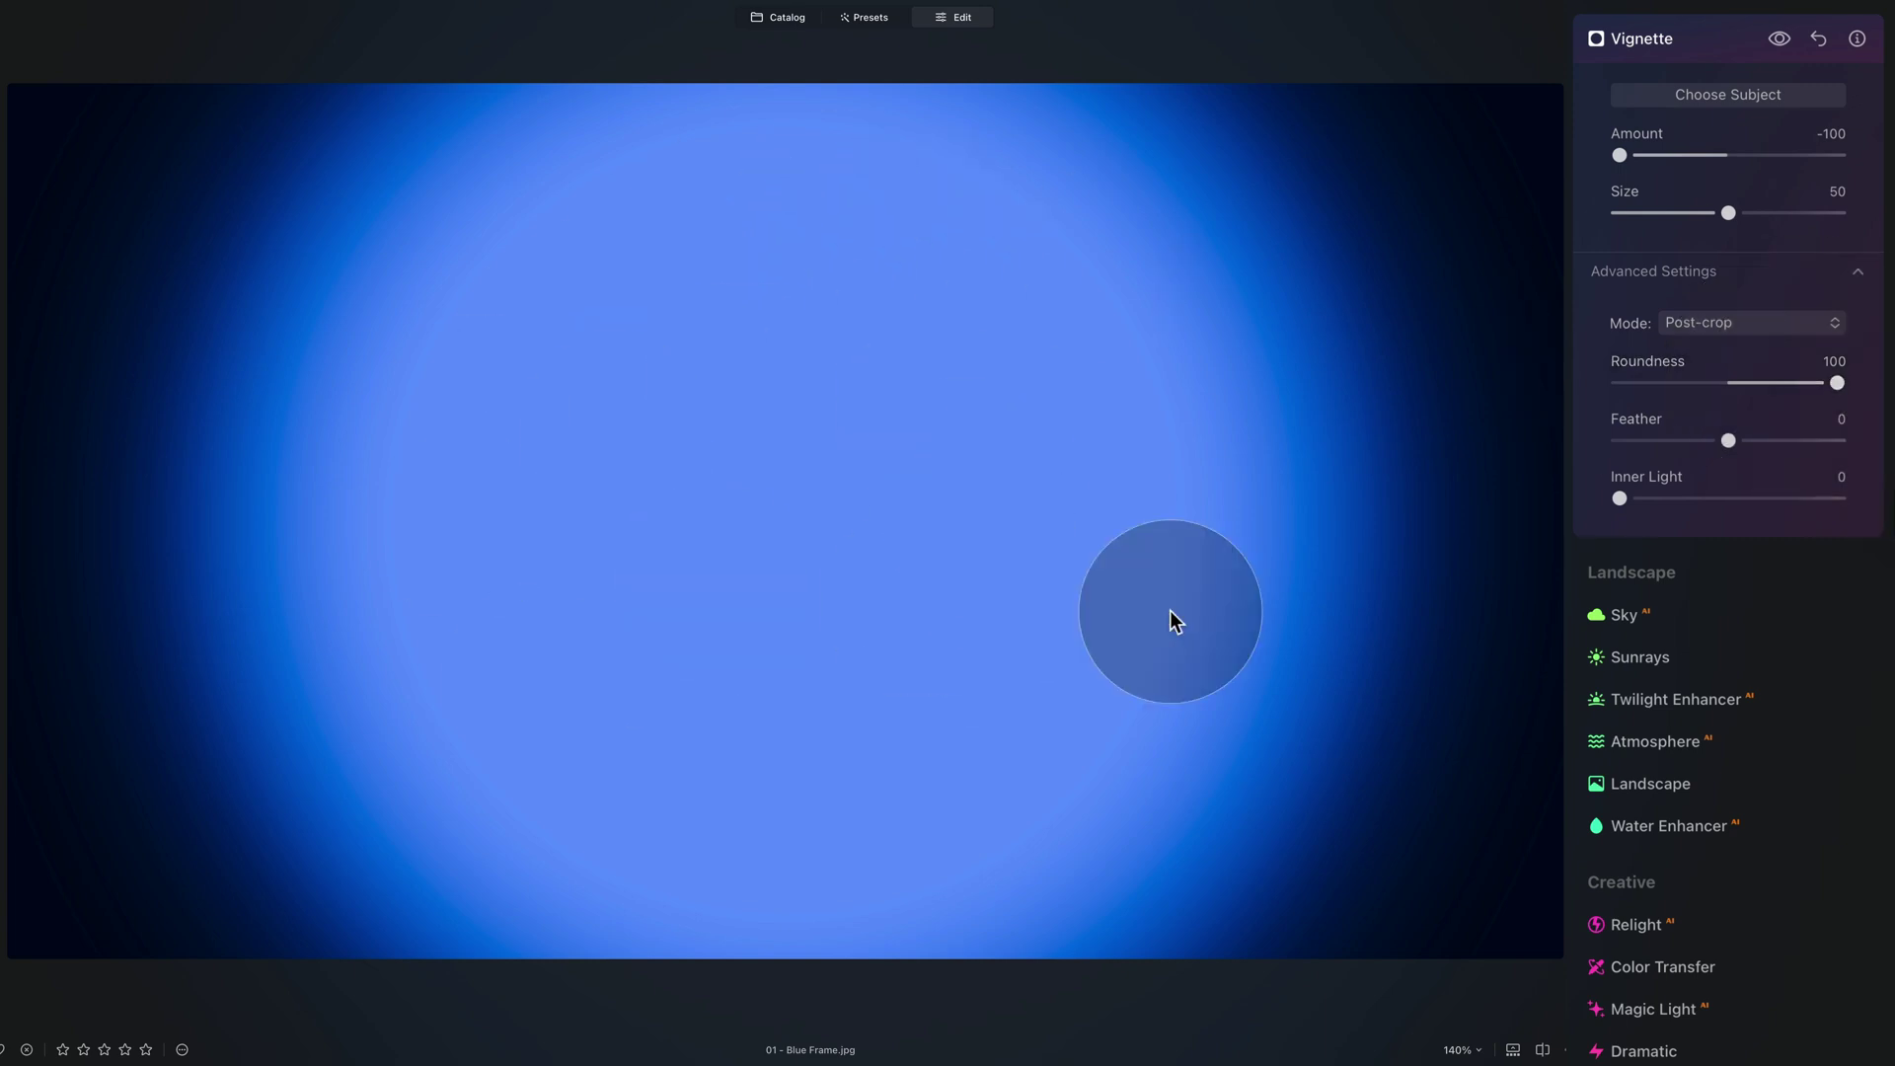
drag(1838, 385, 1611, 385)
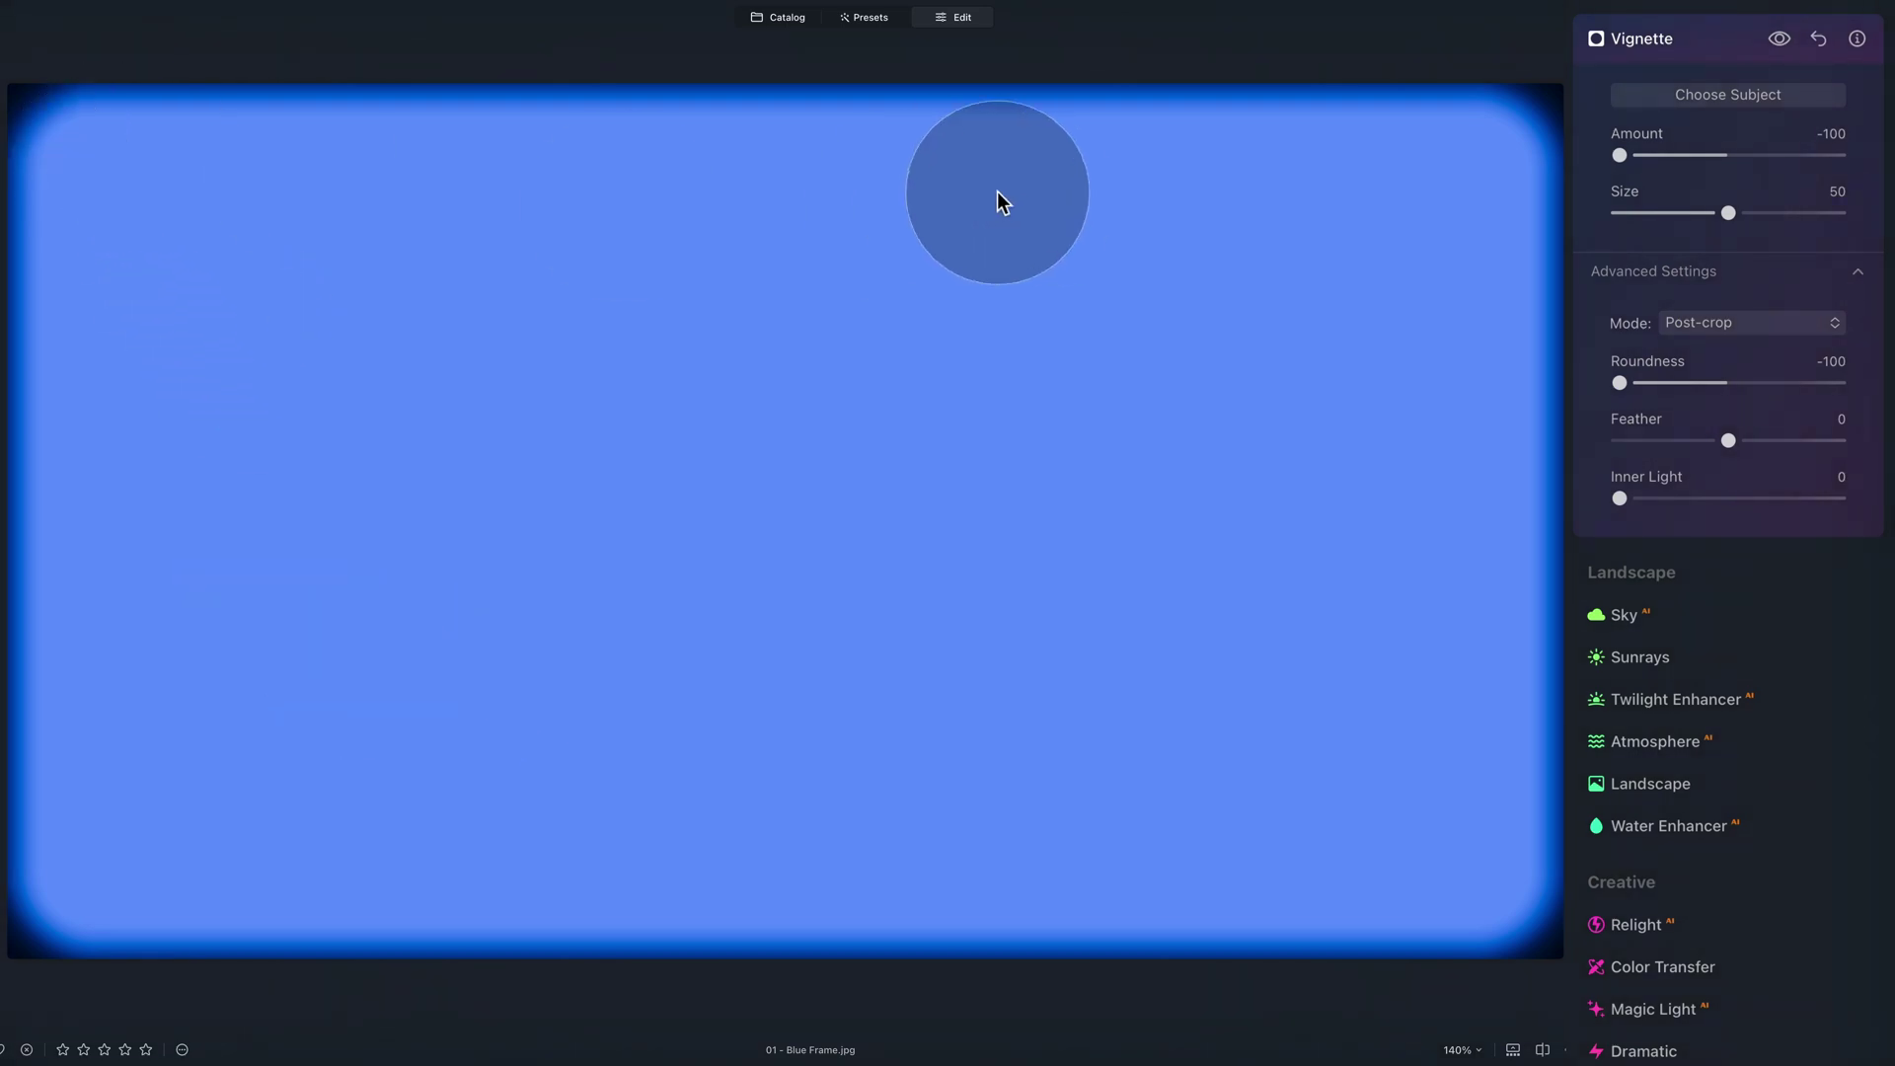
double_click(1652, 358)
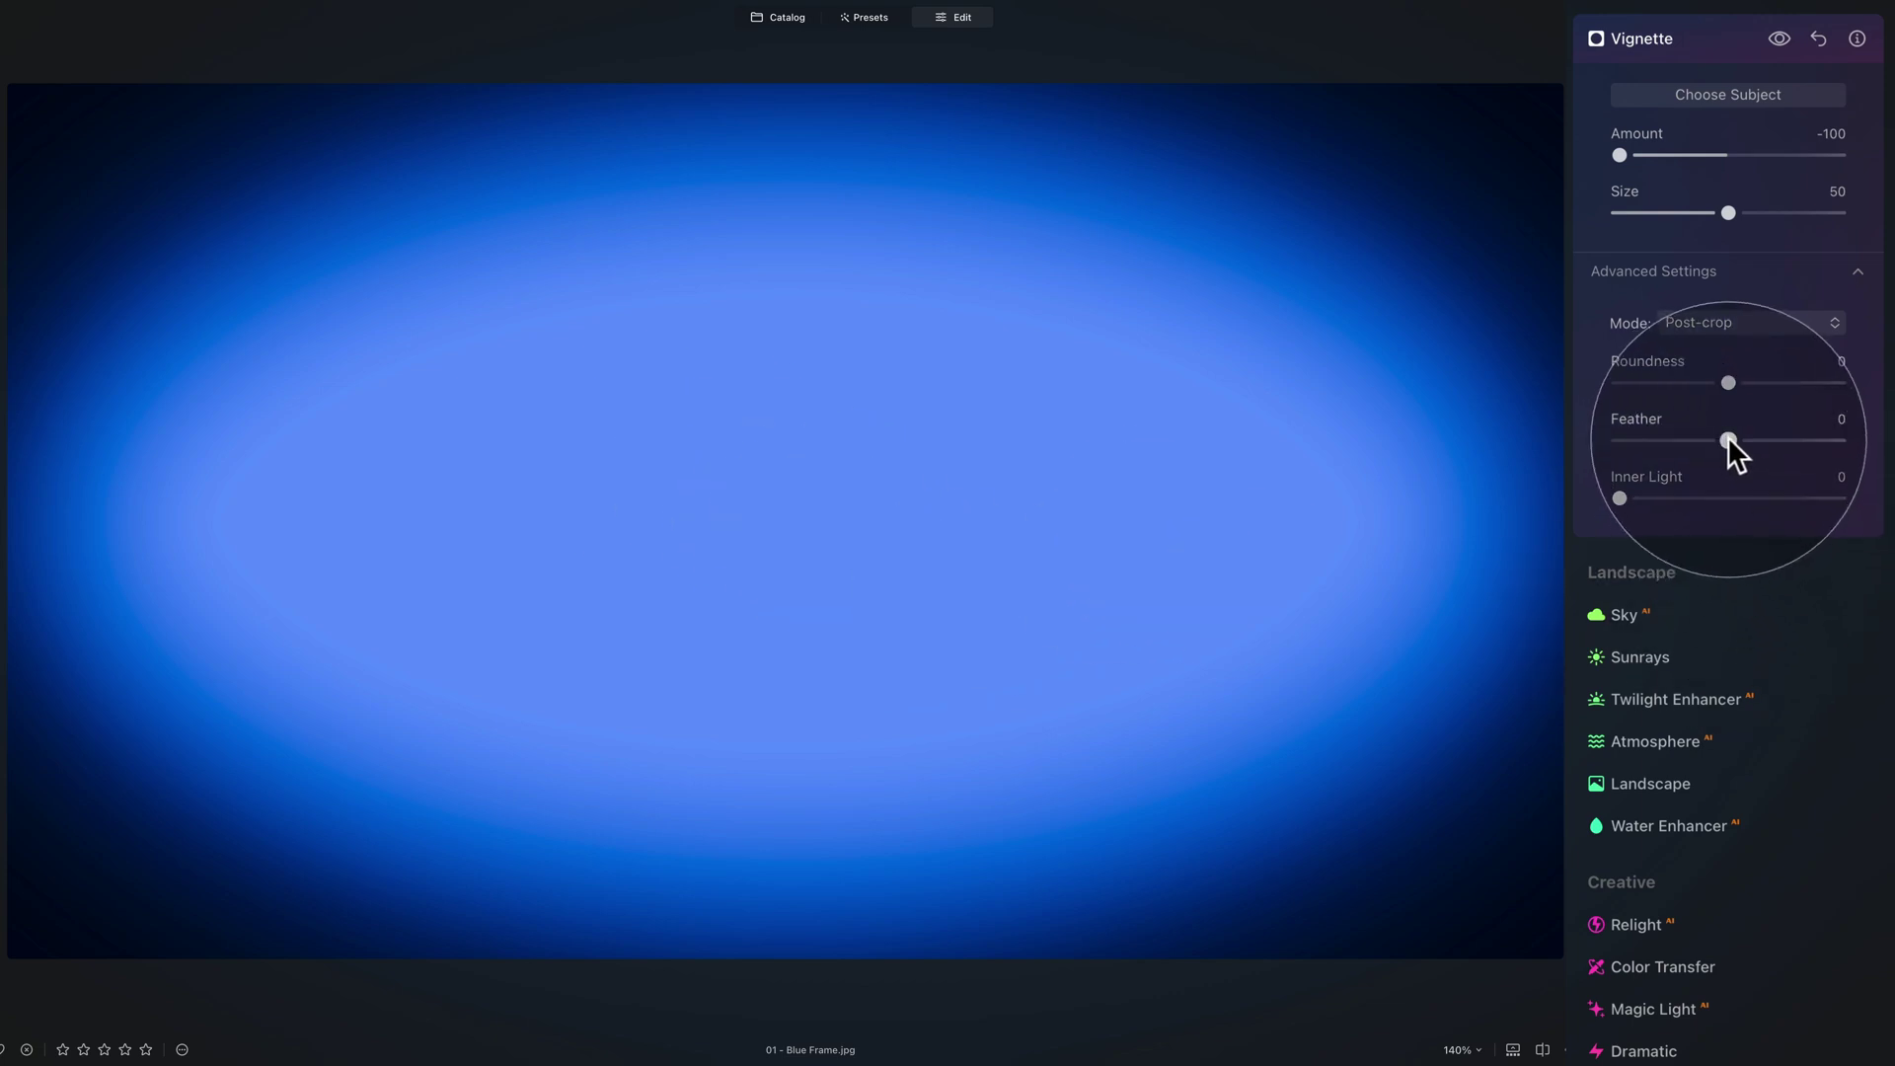
- Set vignette Feather to -100, Roundness to 100 and Size to 0 for a crisp circle
drag(1727, 437, 1890, 477)
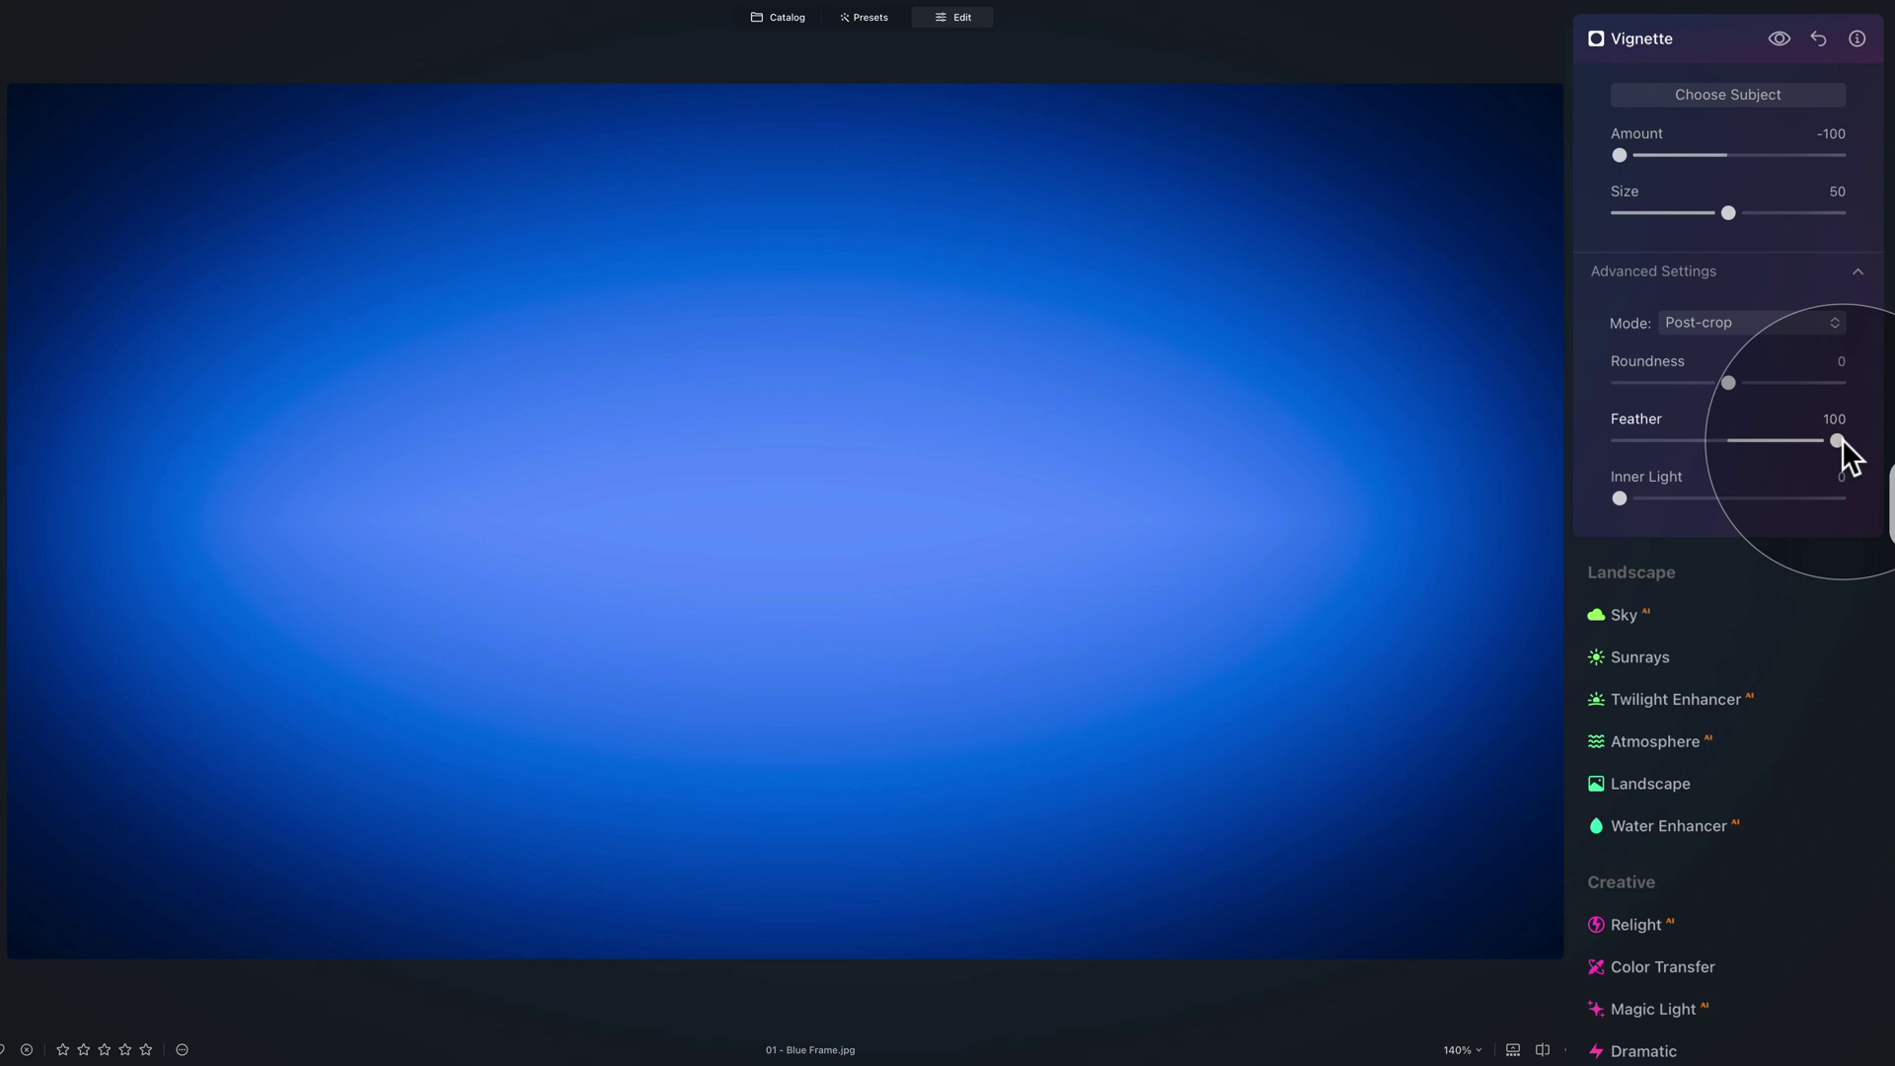
drag(1841, 441, 1222, 472)
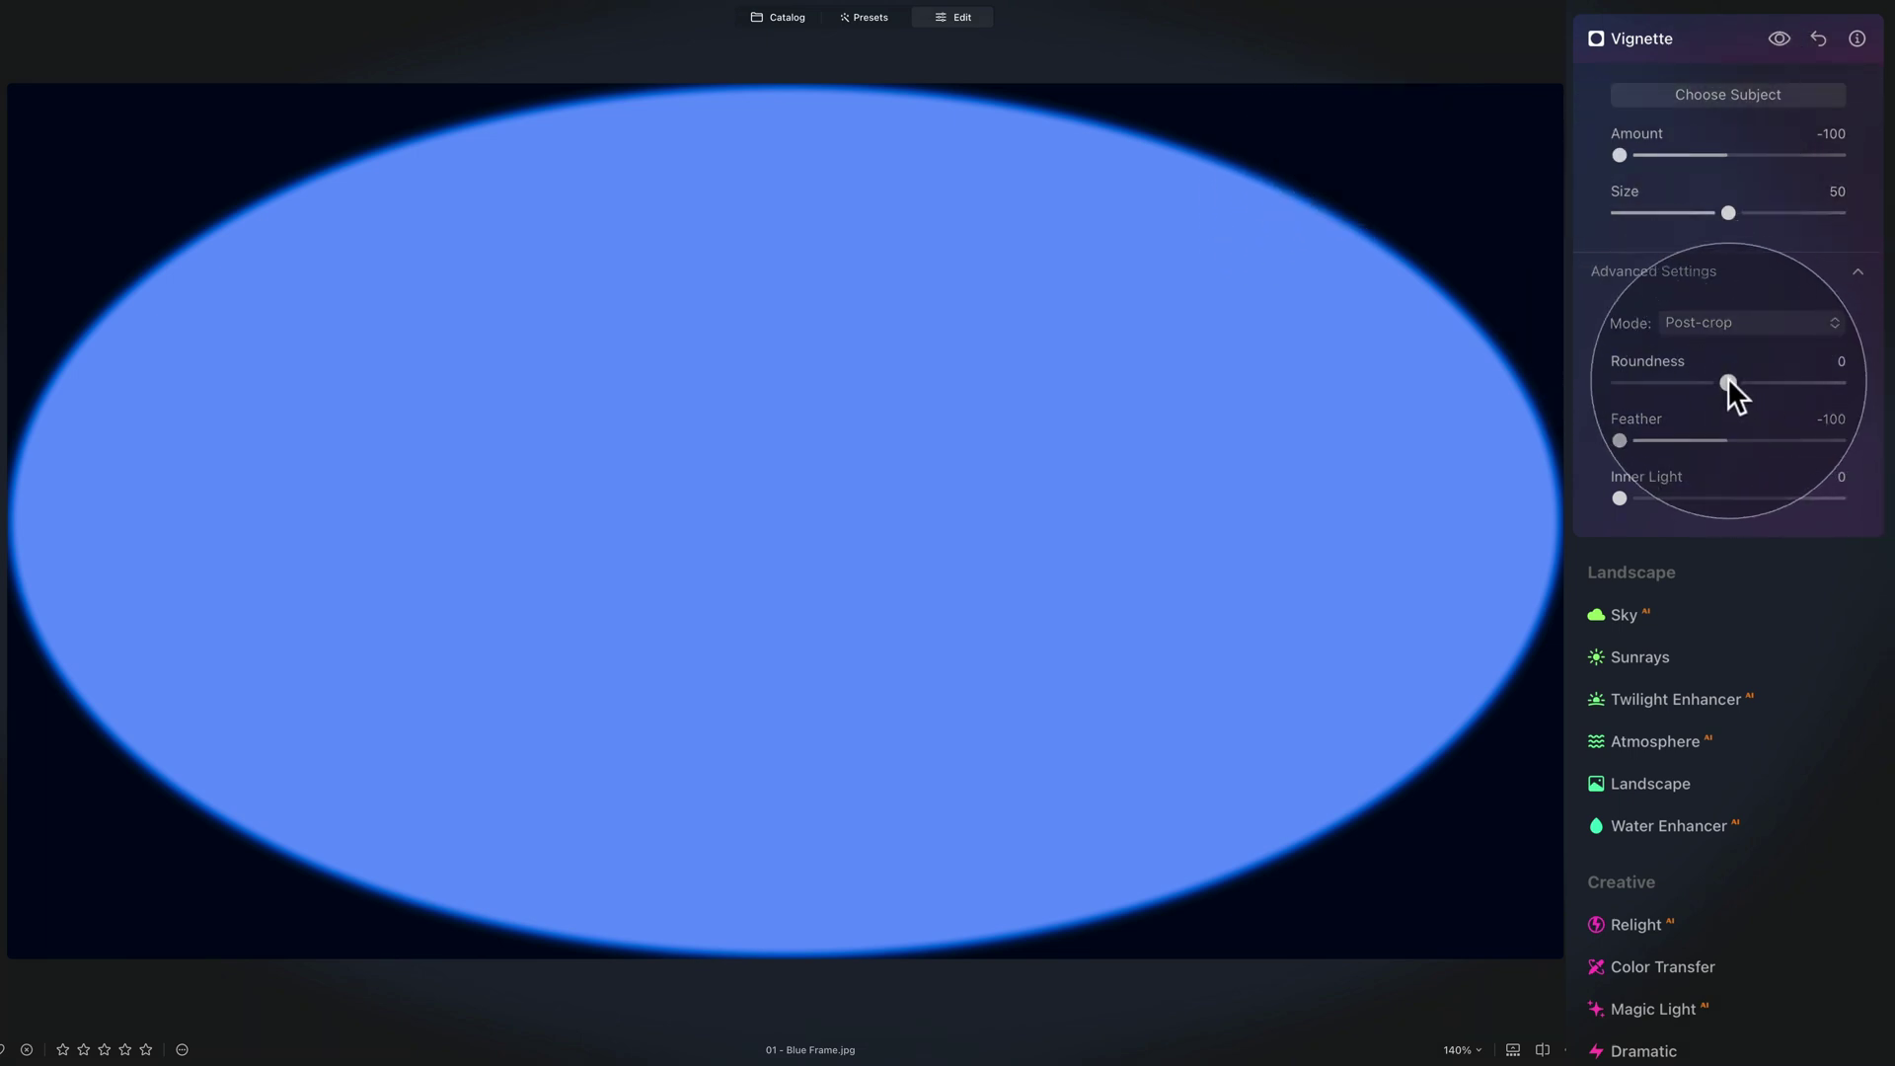
drag(1728, 383, 1880, 383)
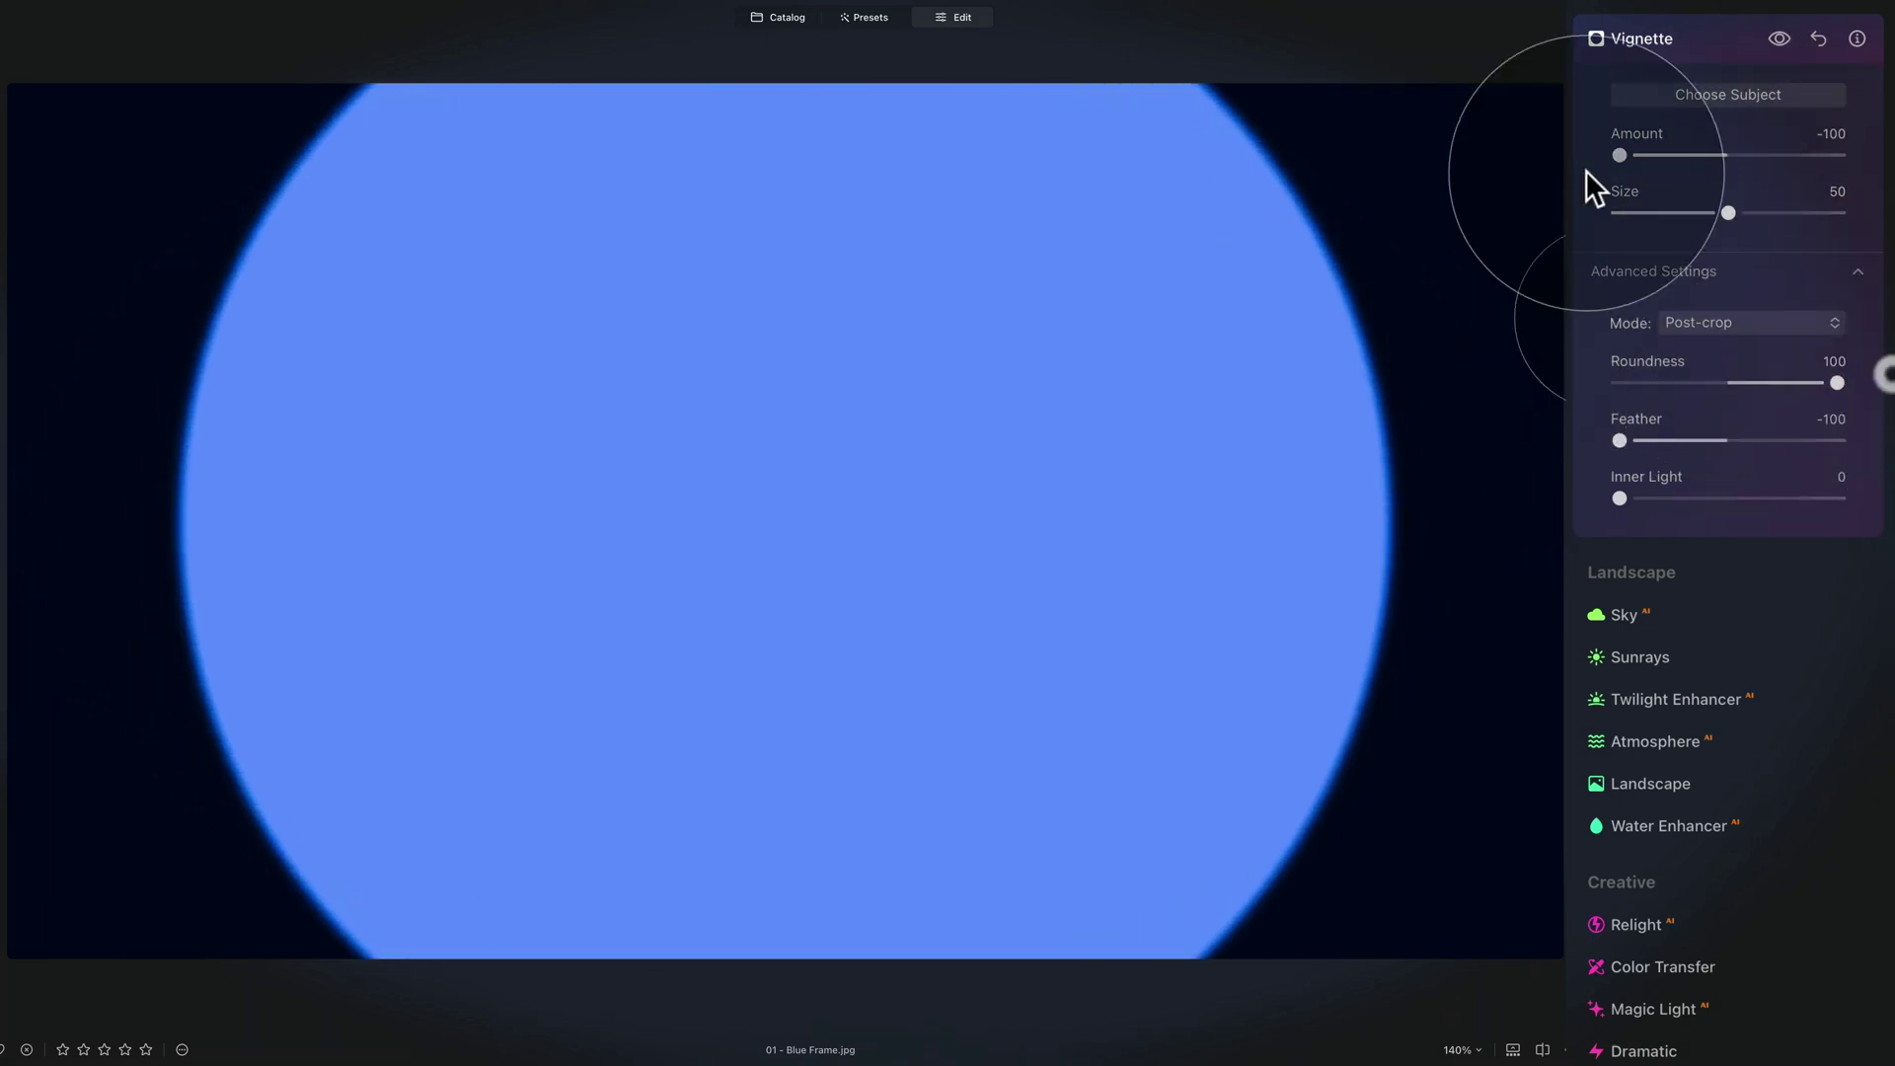
drag(1720, 213, 1523, 356)
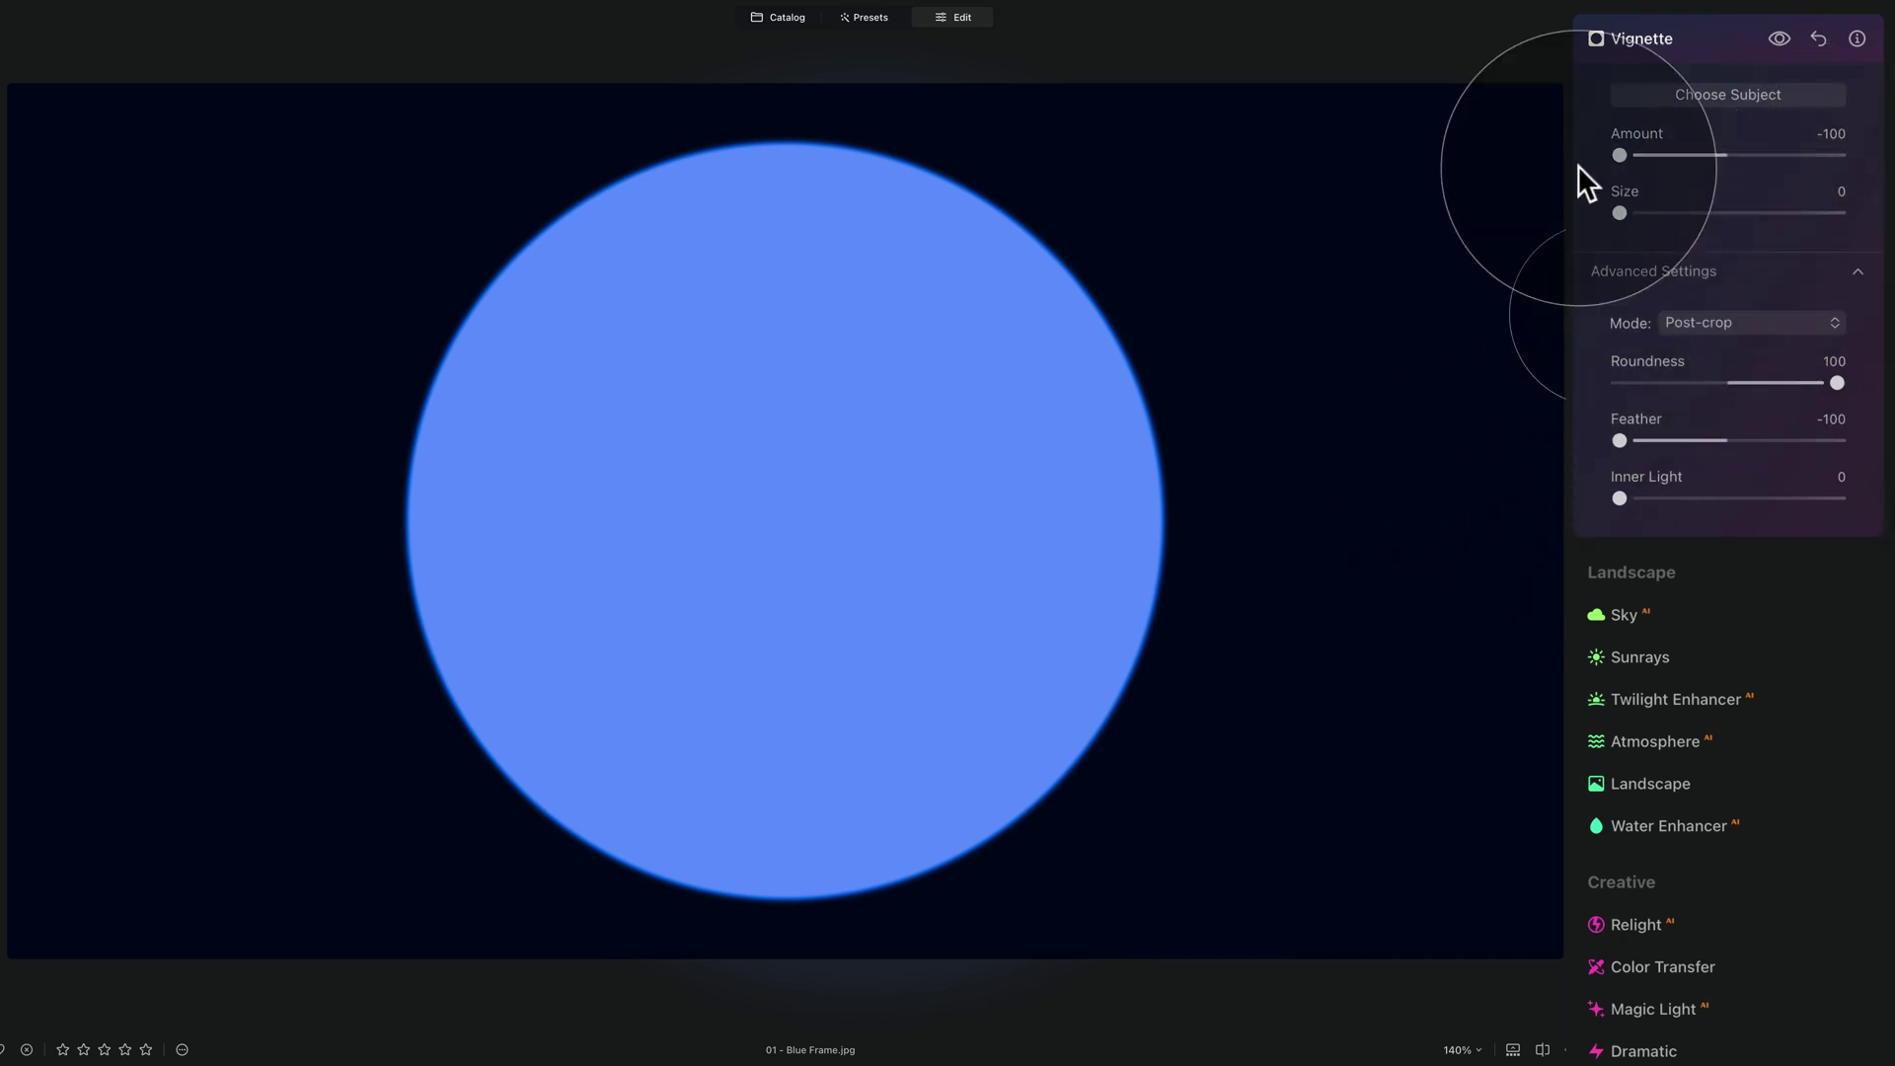
- Switch to 02 - Portrait.jpg from the filmstrip and expand its Vignette settings
click(1513, 1051)
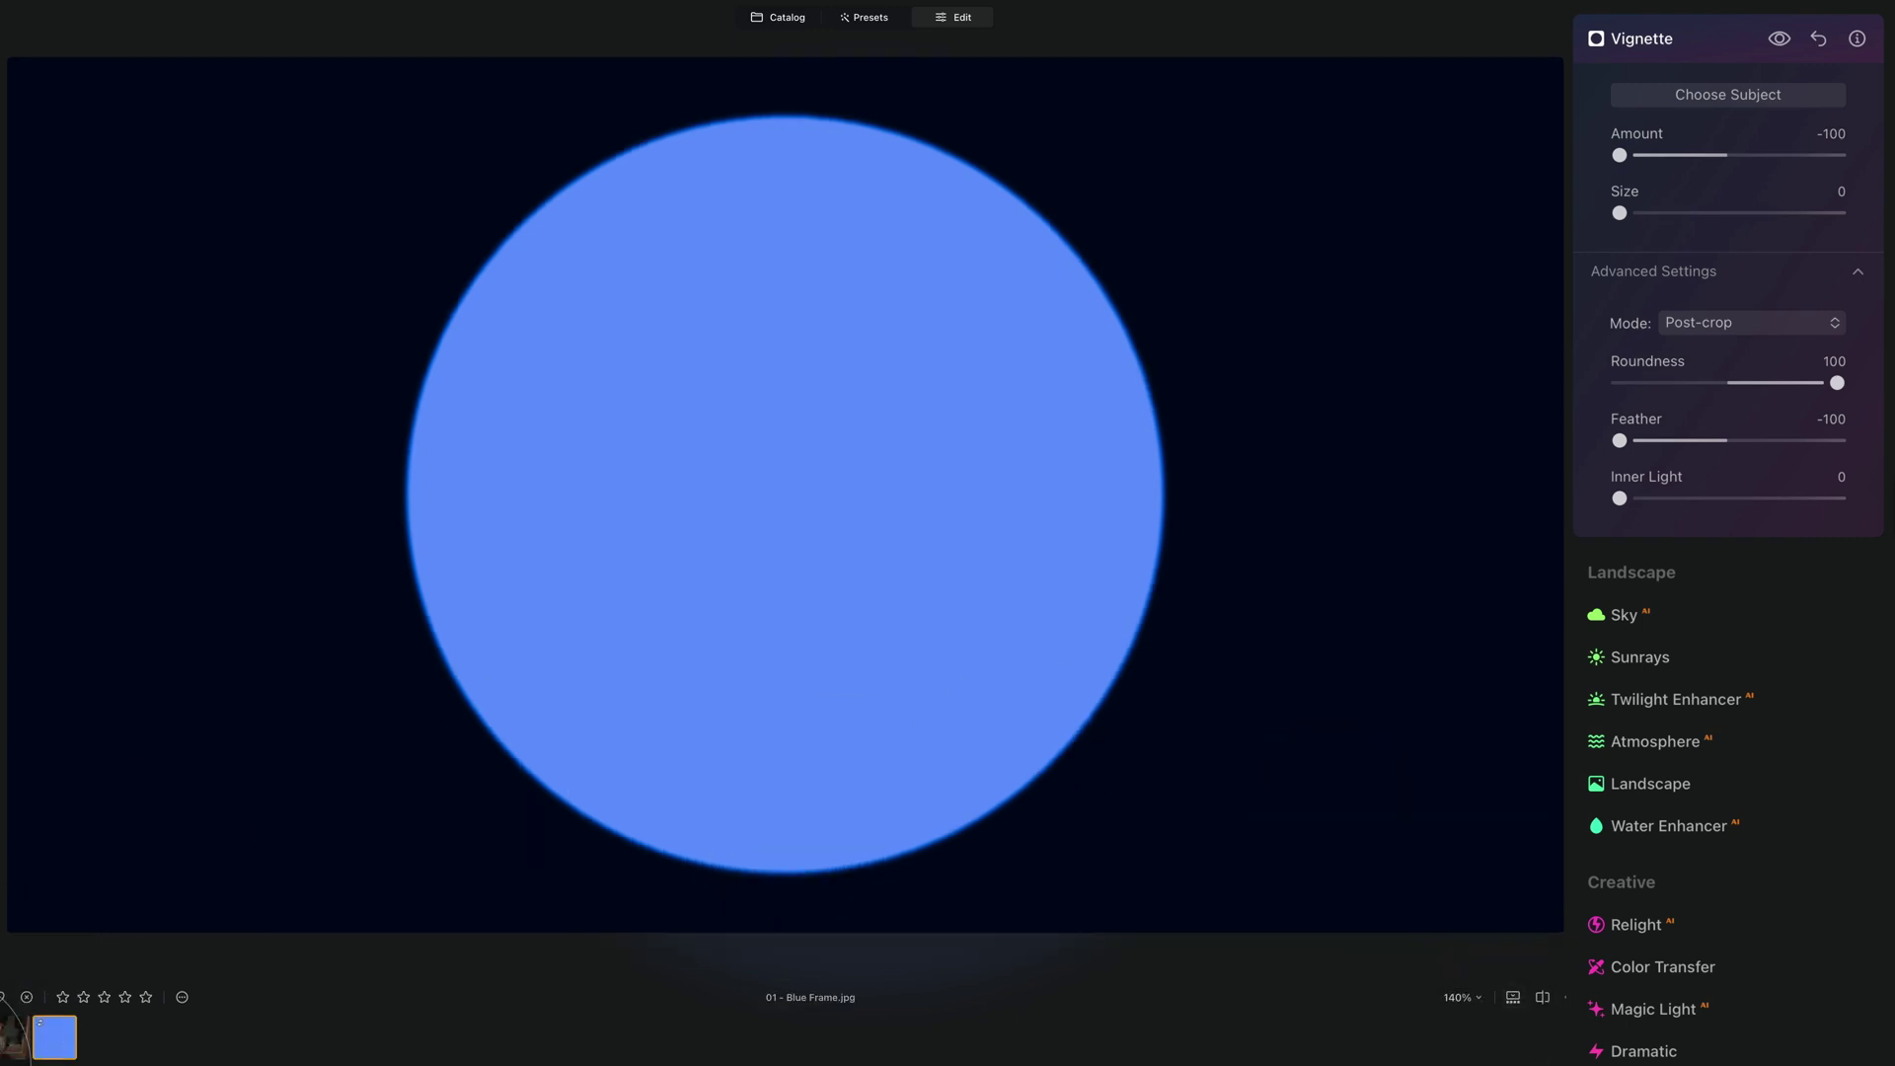
click(10, 1037)
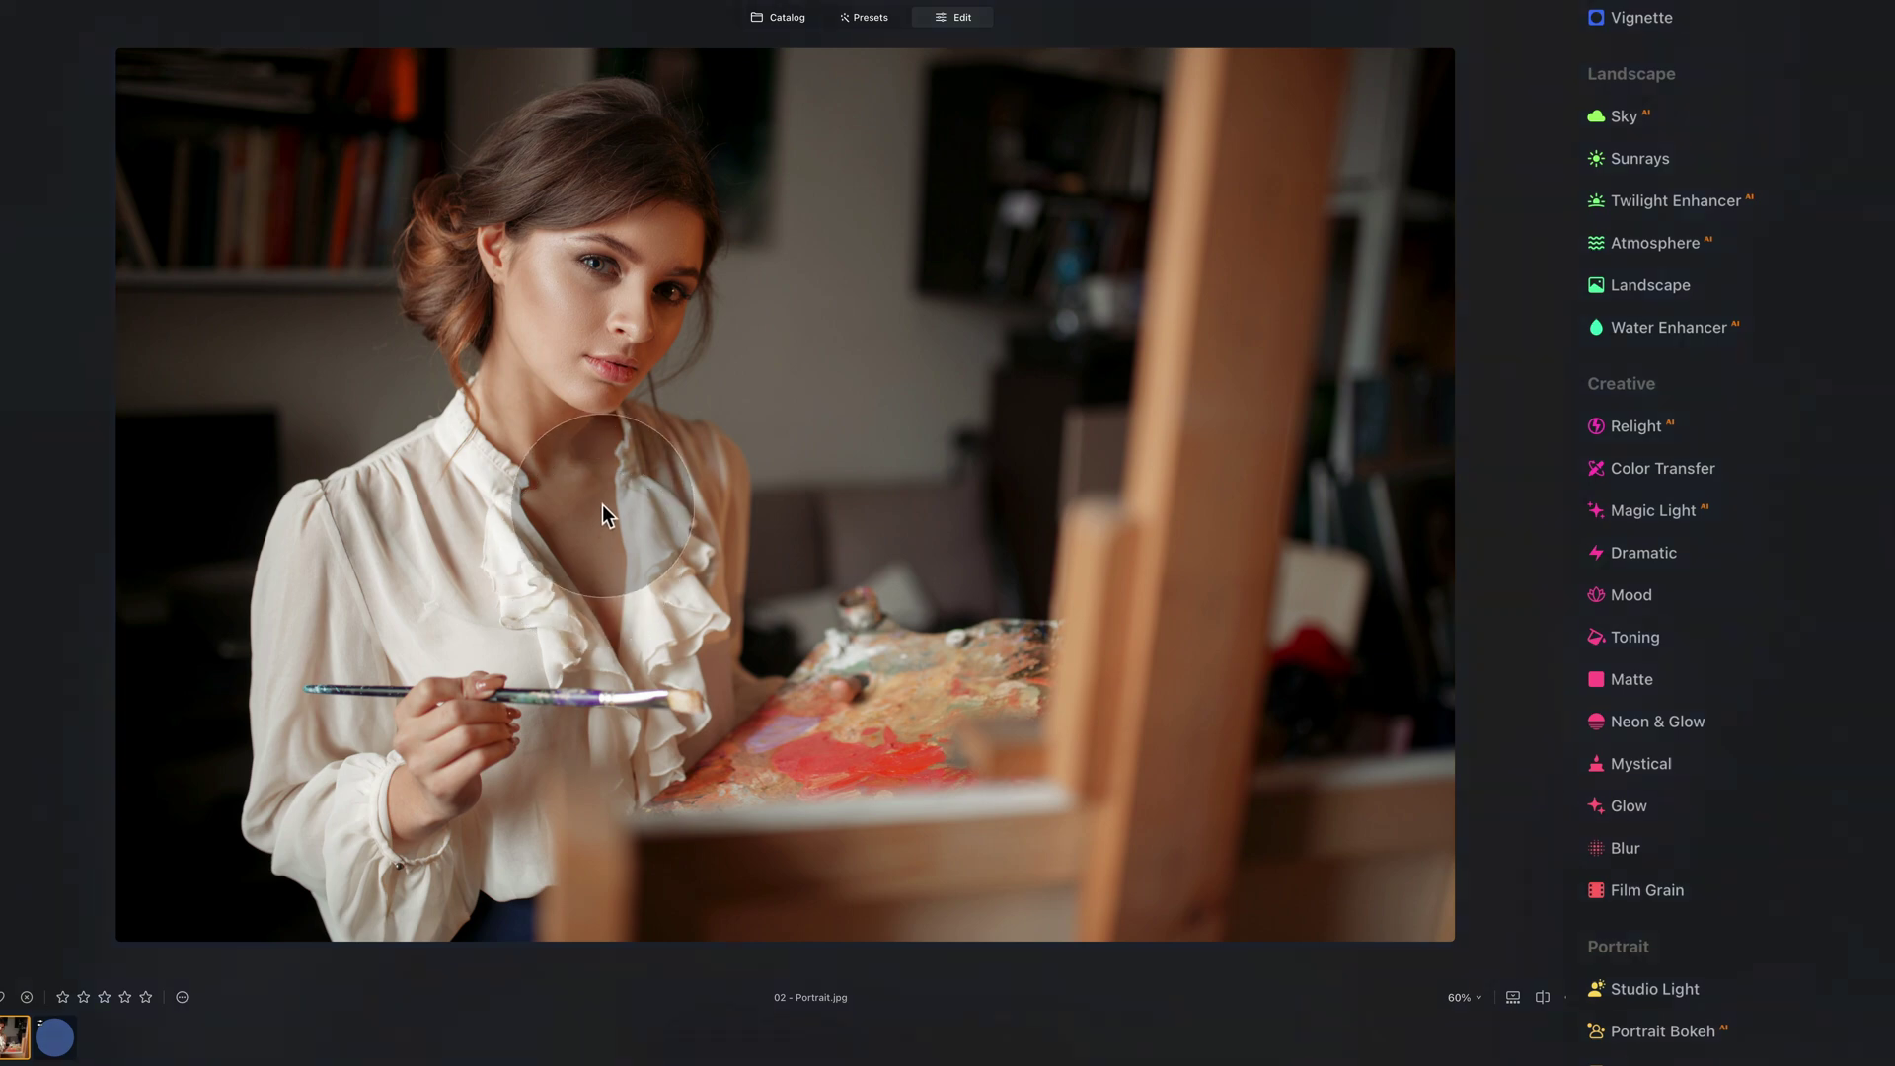
click(1644, 18)
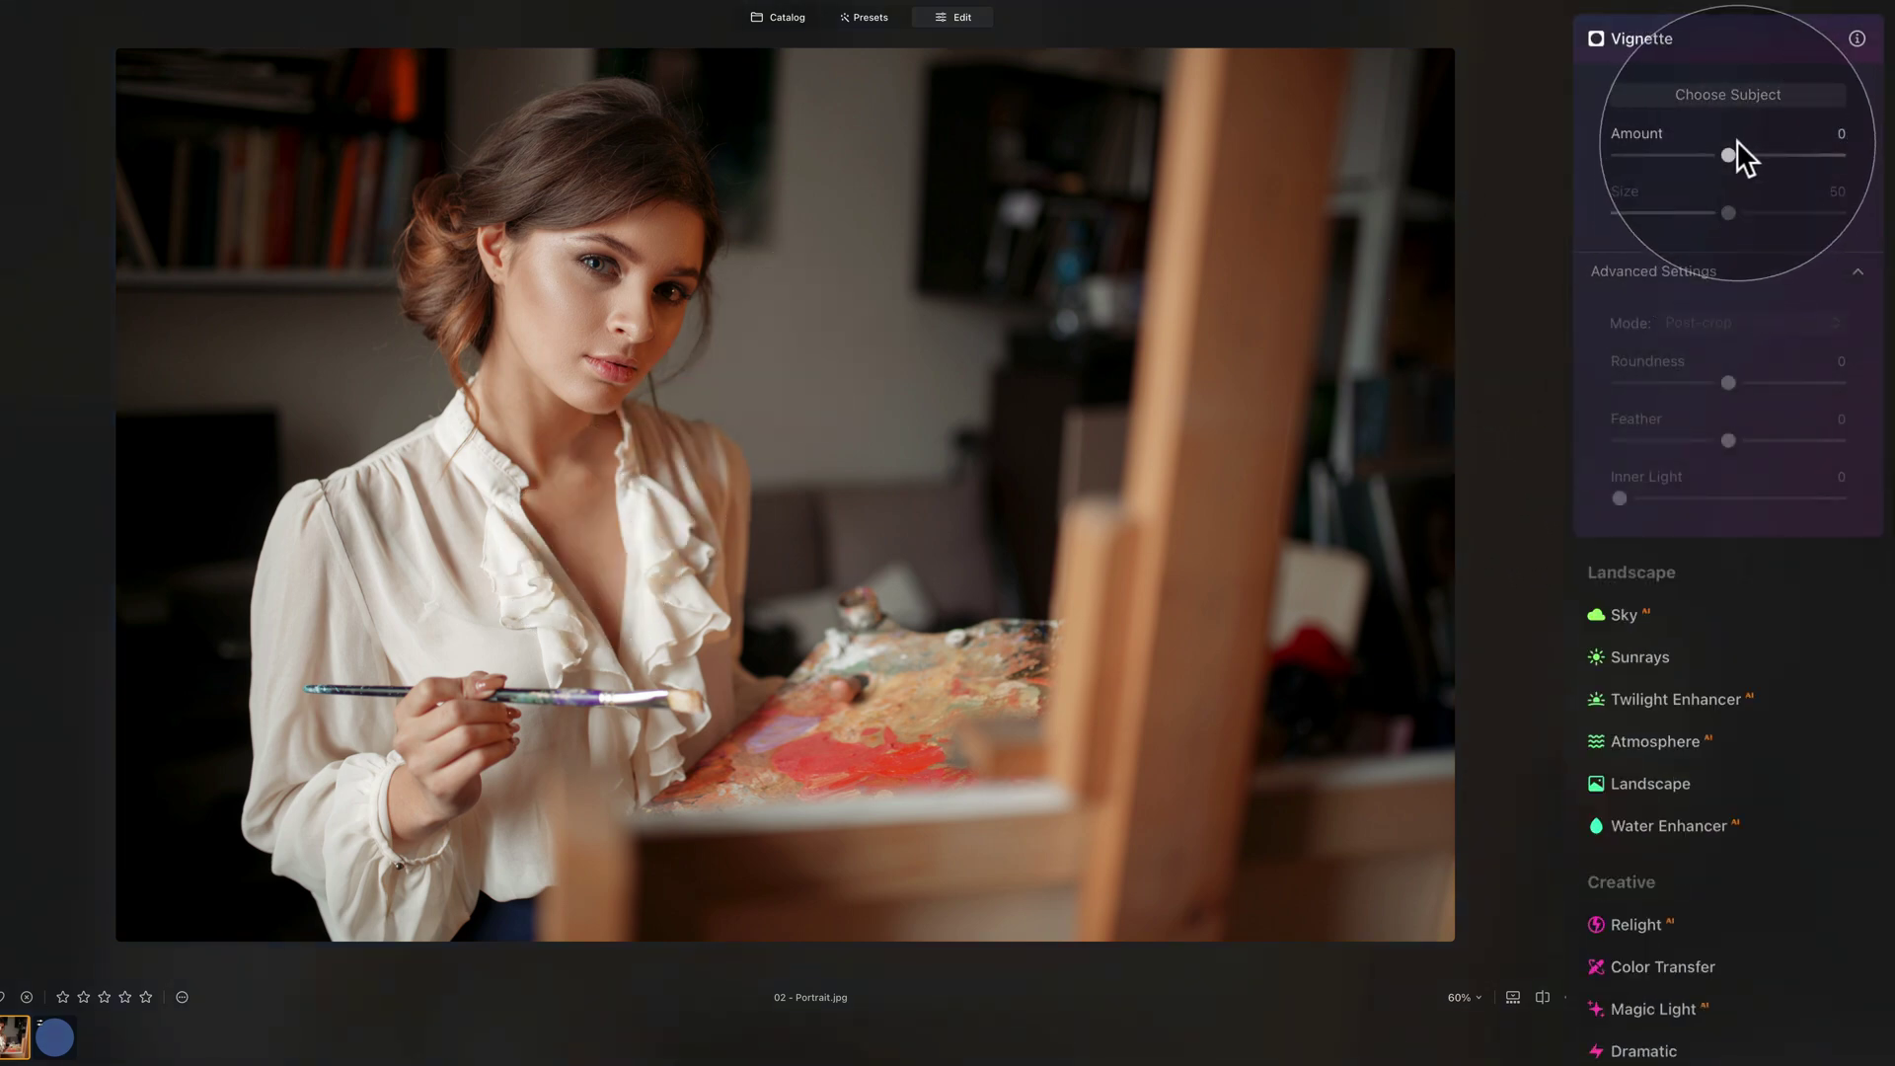
- Set Amount -100, Size 0, Roundness 100, Feather -100 and Inner Light about 49
drag(1728, 153, 1581, 153)
click(1506, 308)
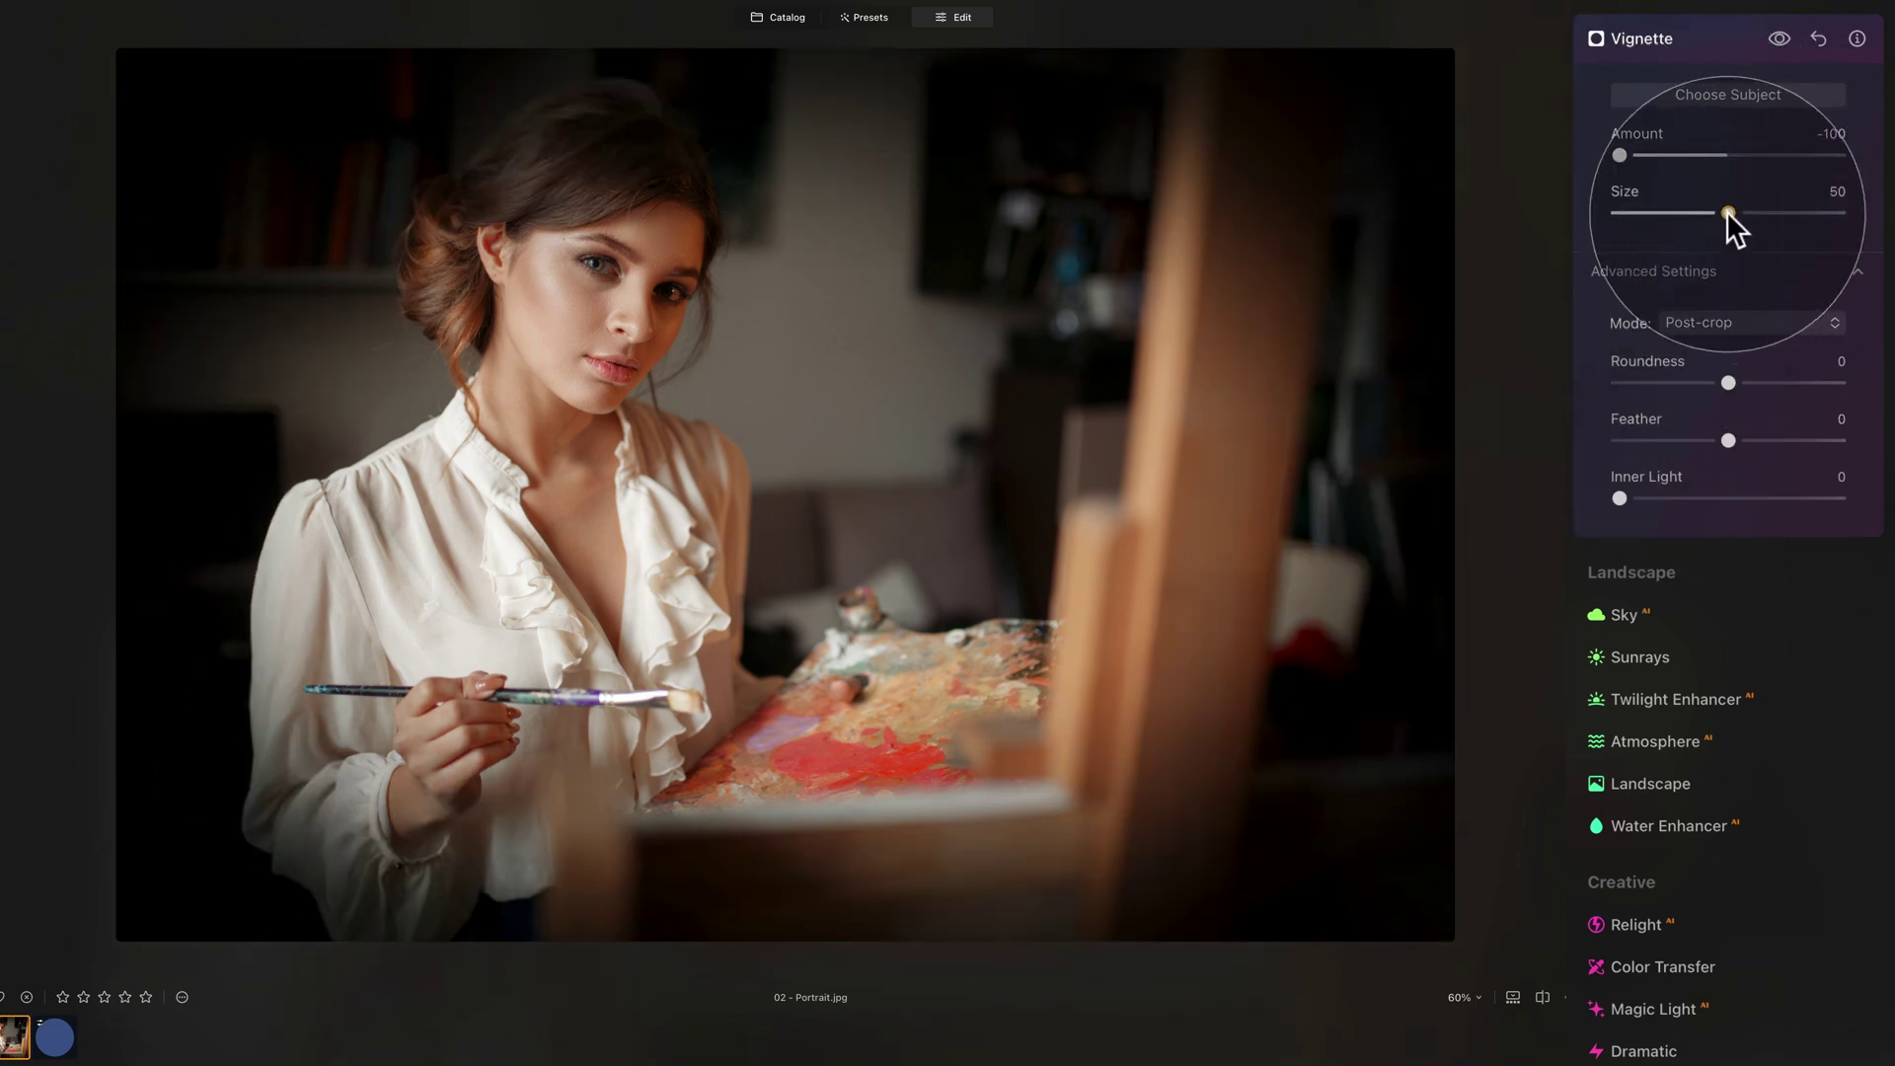
drag(1726, 211, 1584, 219)
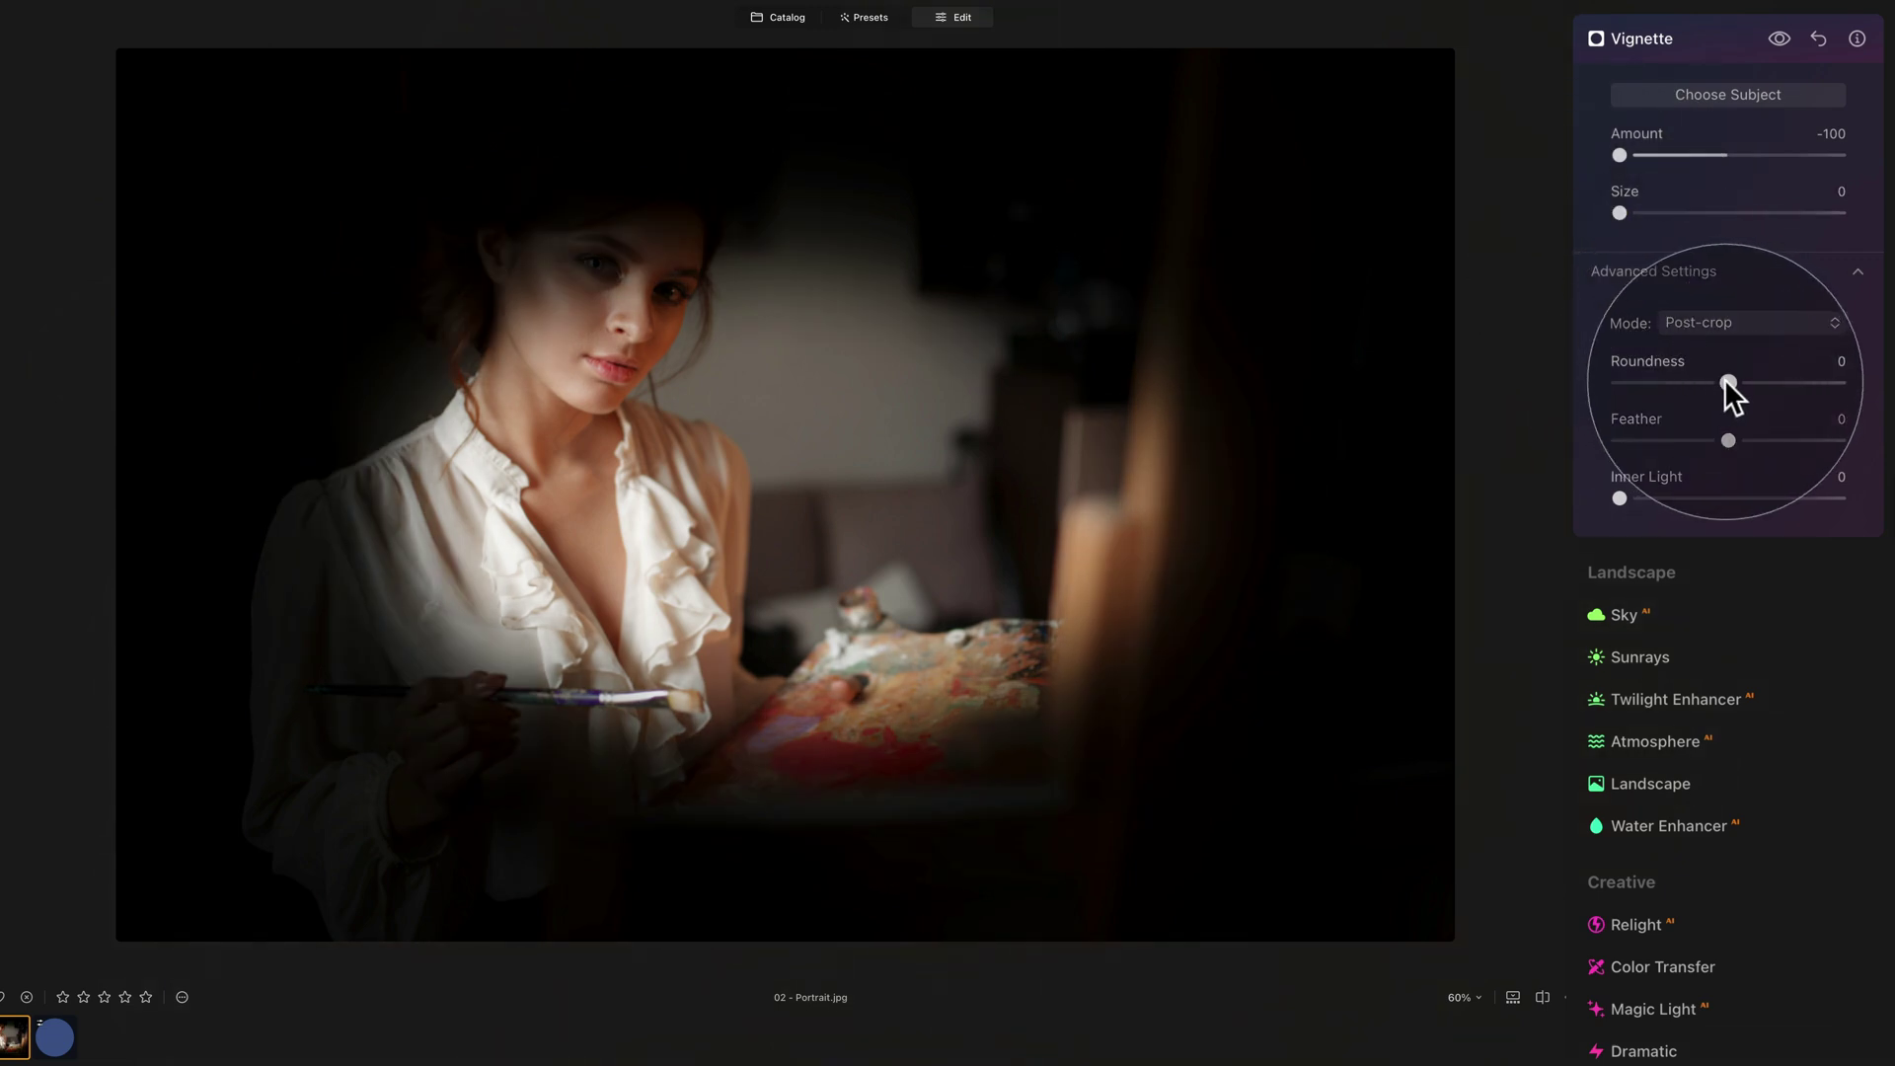
drag(1728, 382, 1855, 383)
drag(1728, 440, 1425, 496)
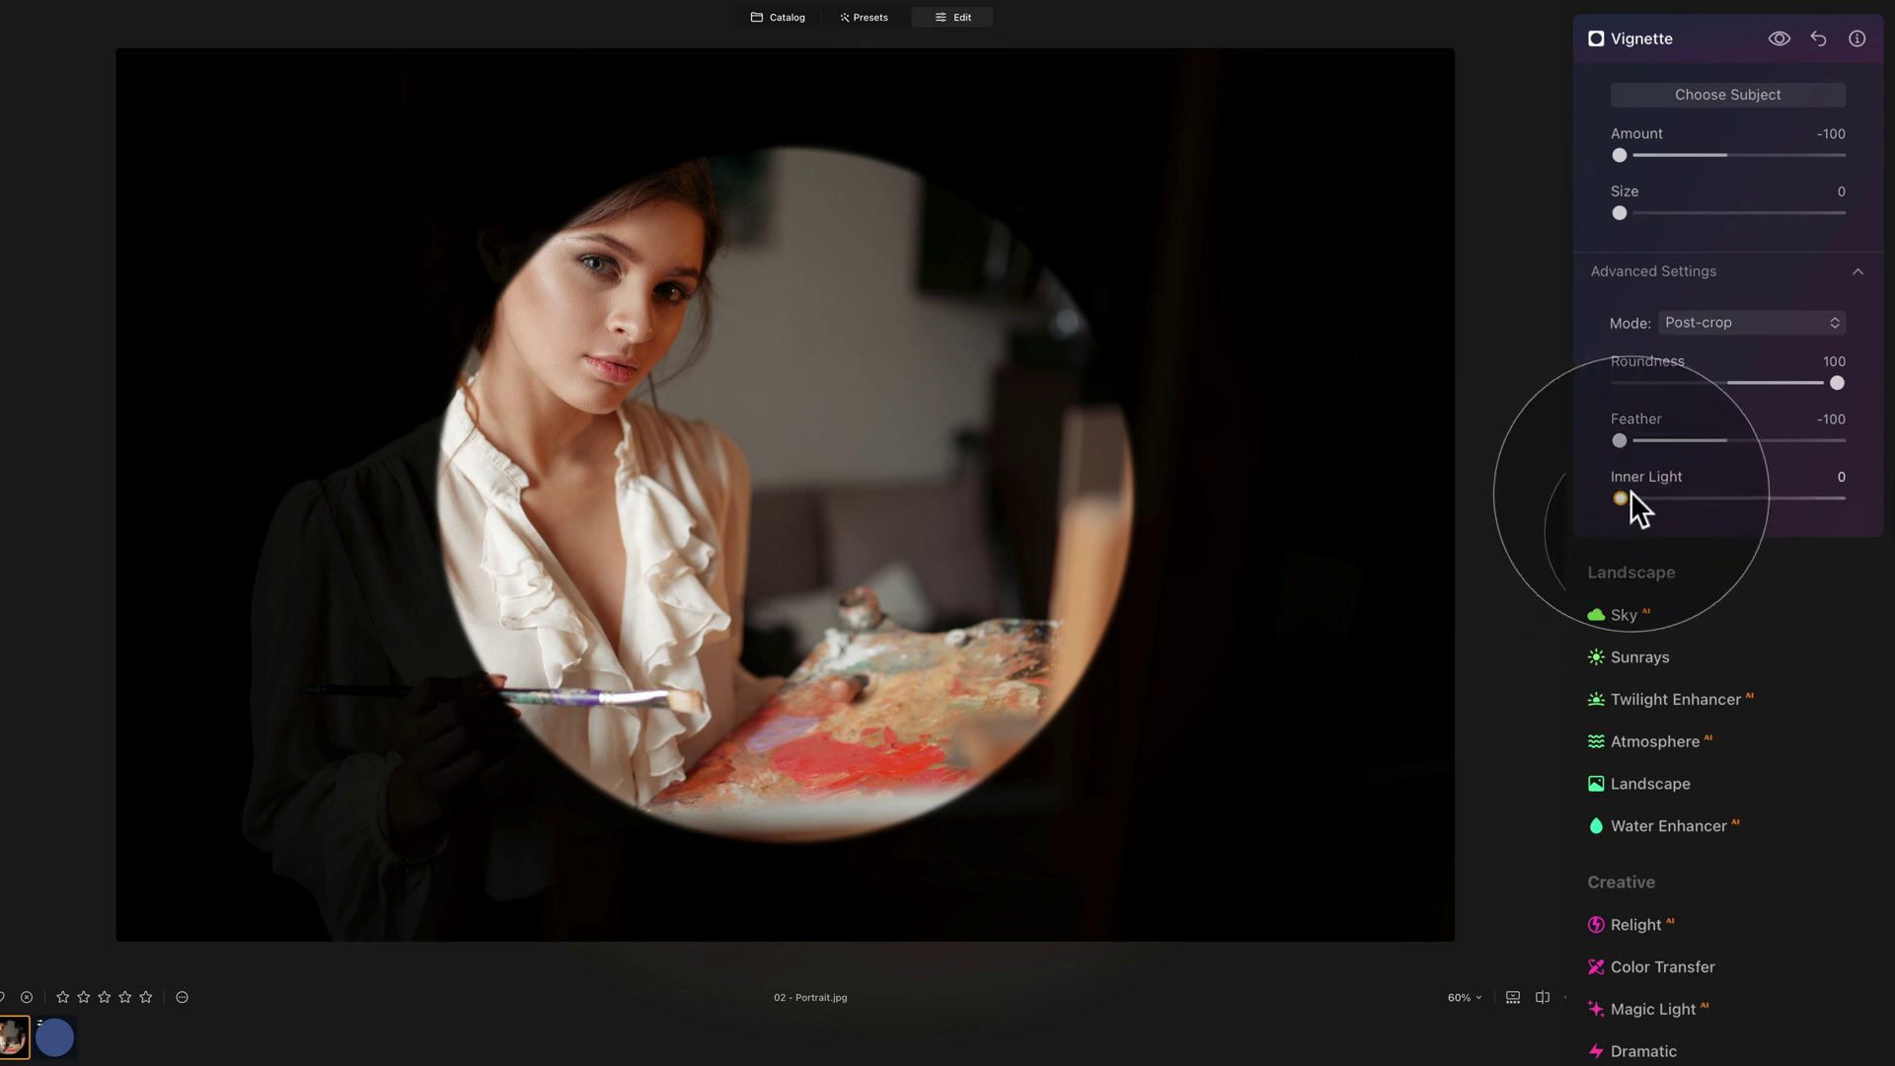
drag(1621, 497, 1826, 501)
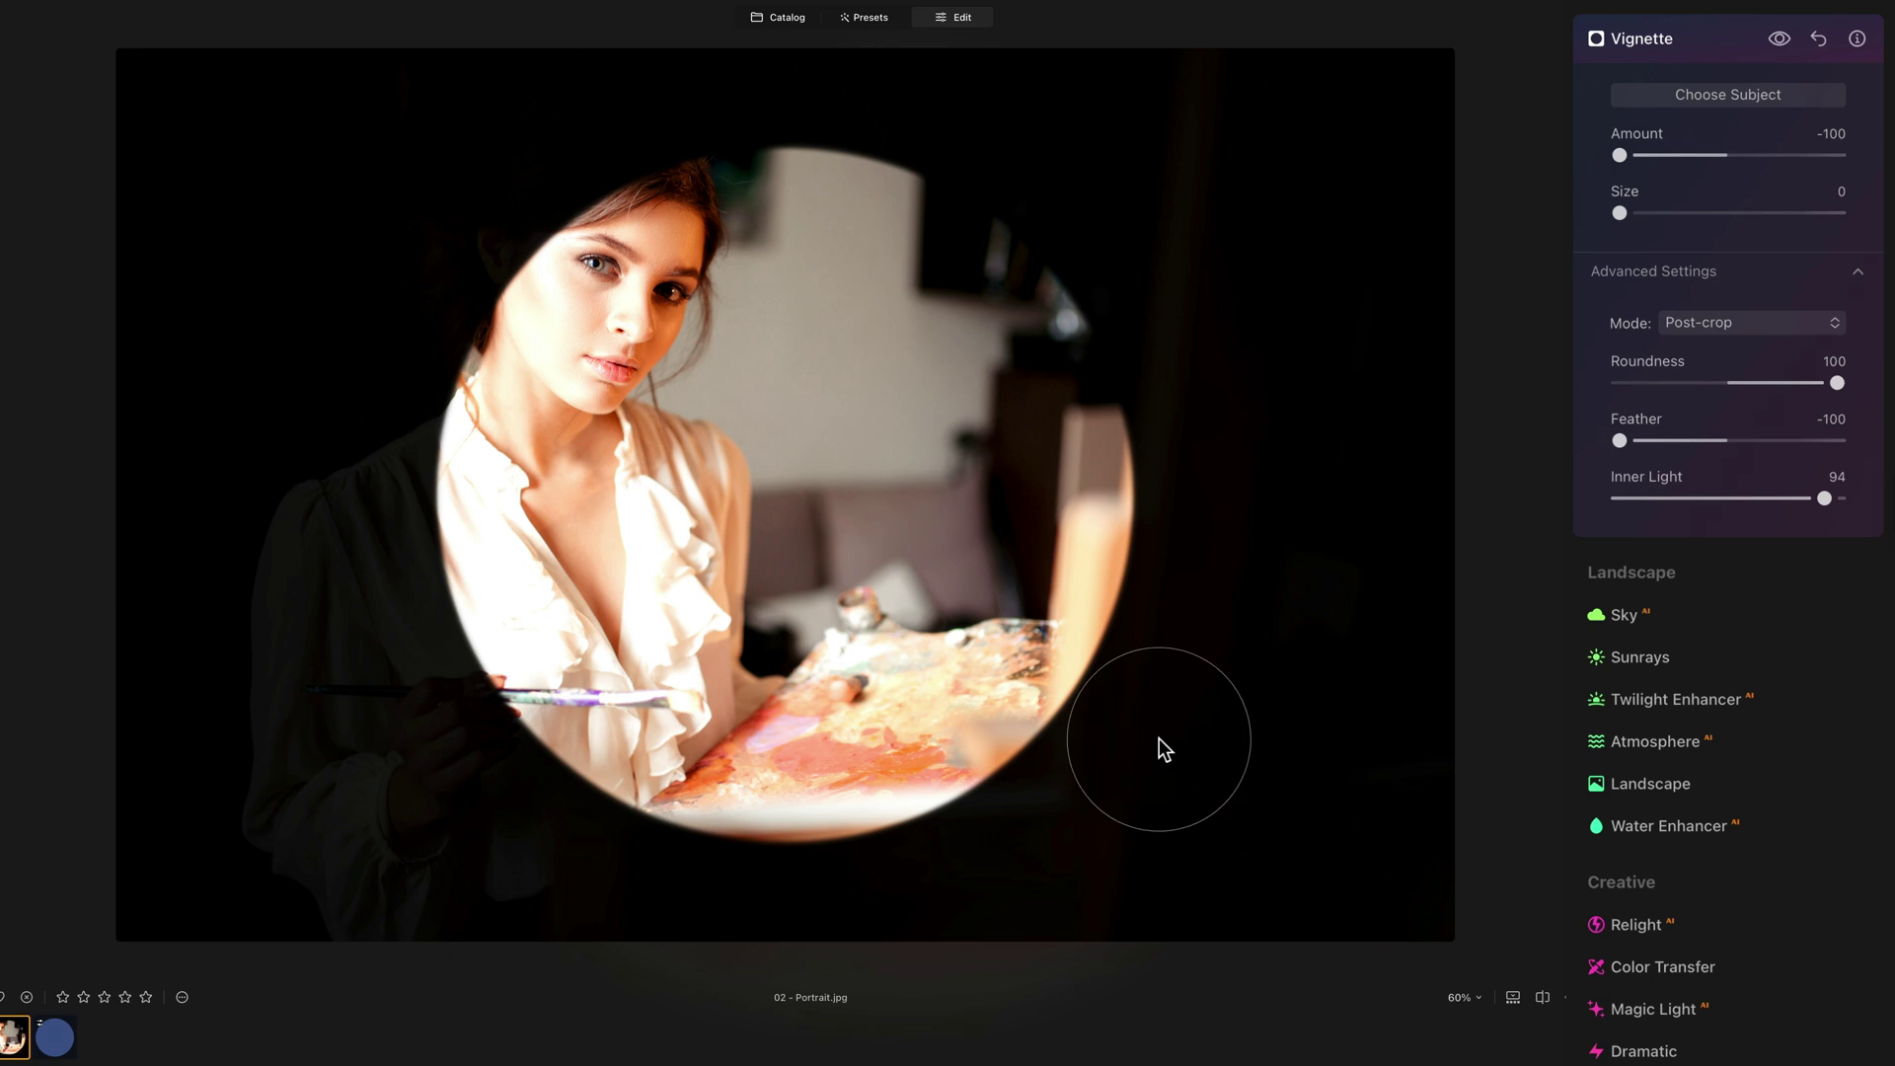
drag(1823, 499, 1727, 497)
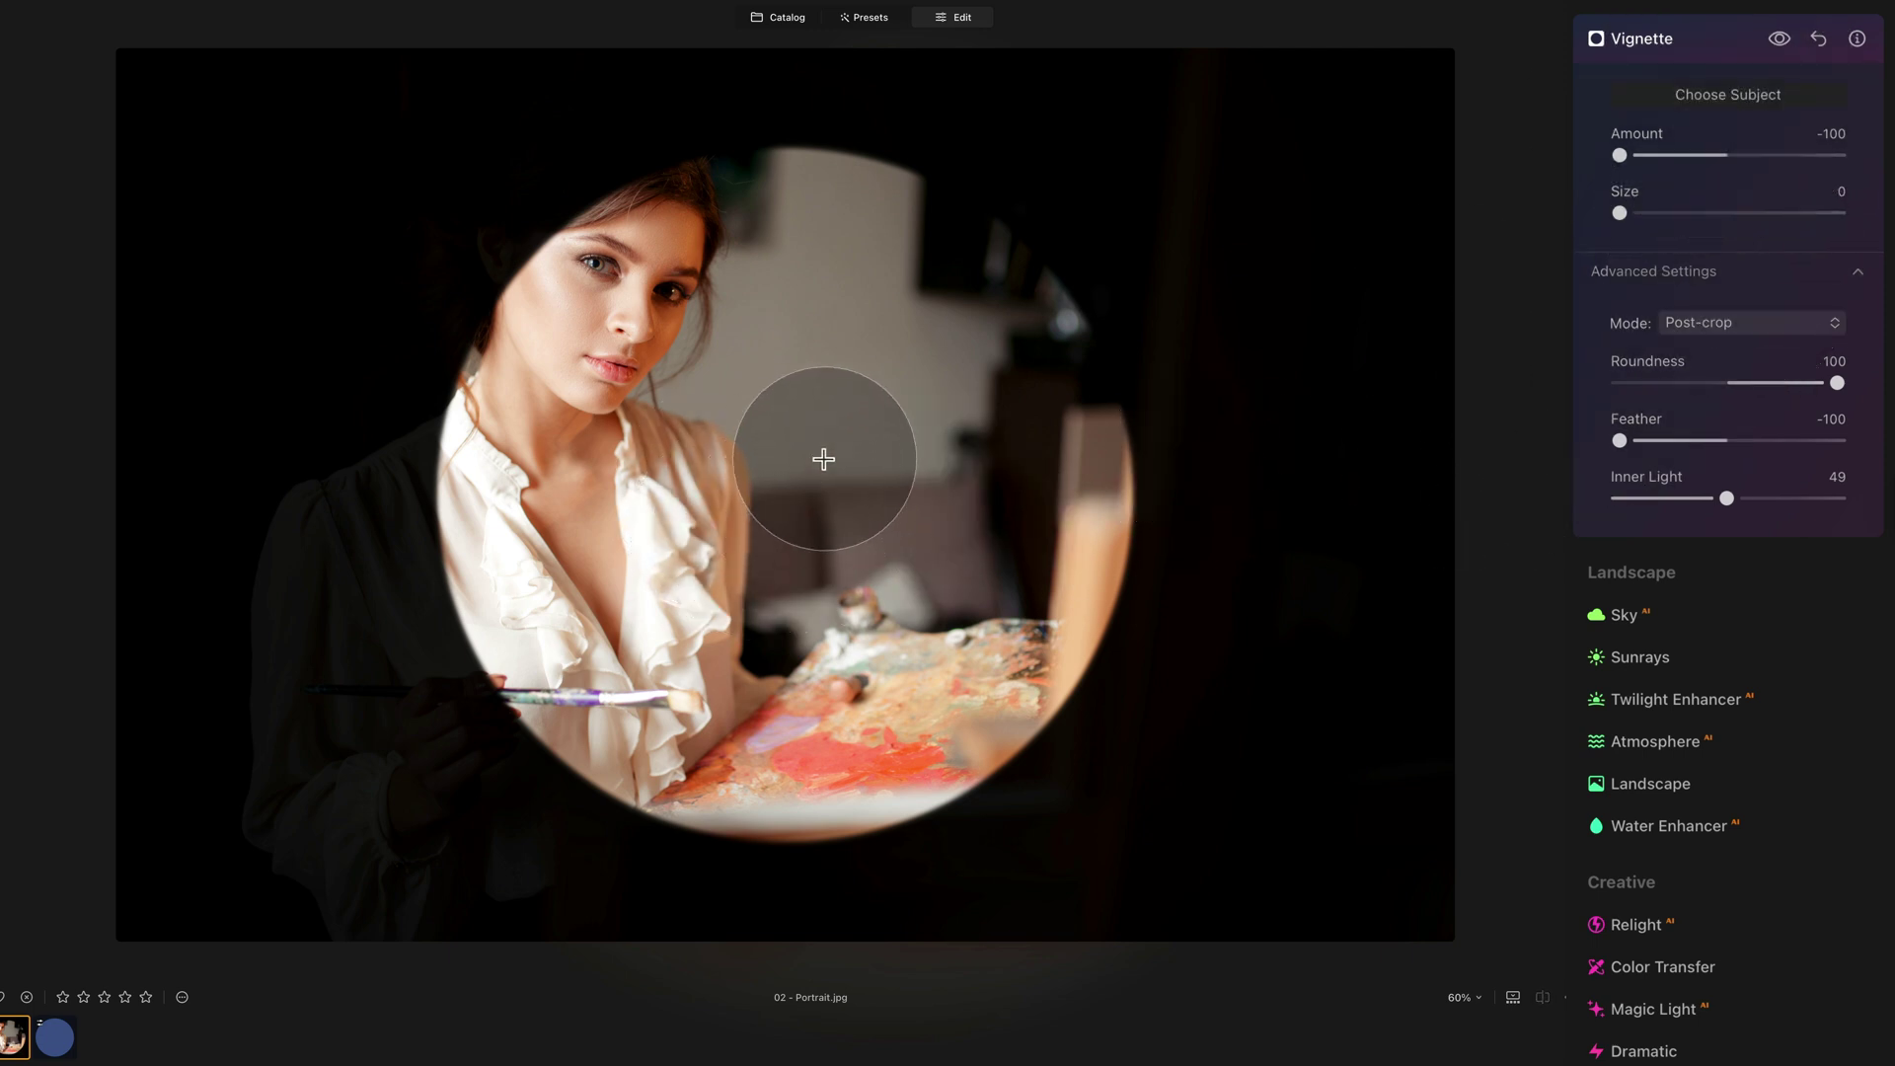
- Position the vignette opening over the woman by clicking on the photo
click(637, 472)
click(469, 466)
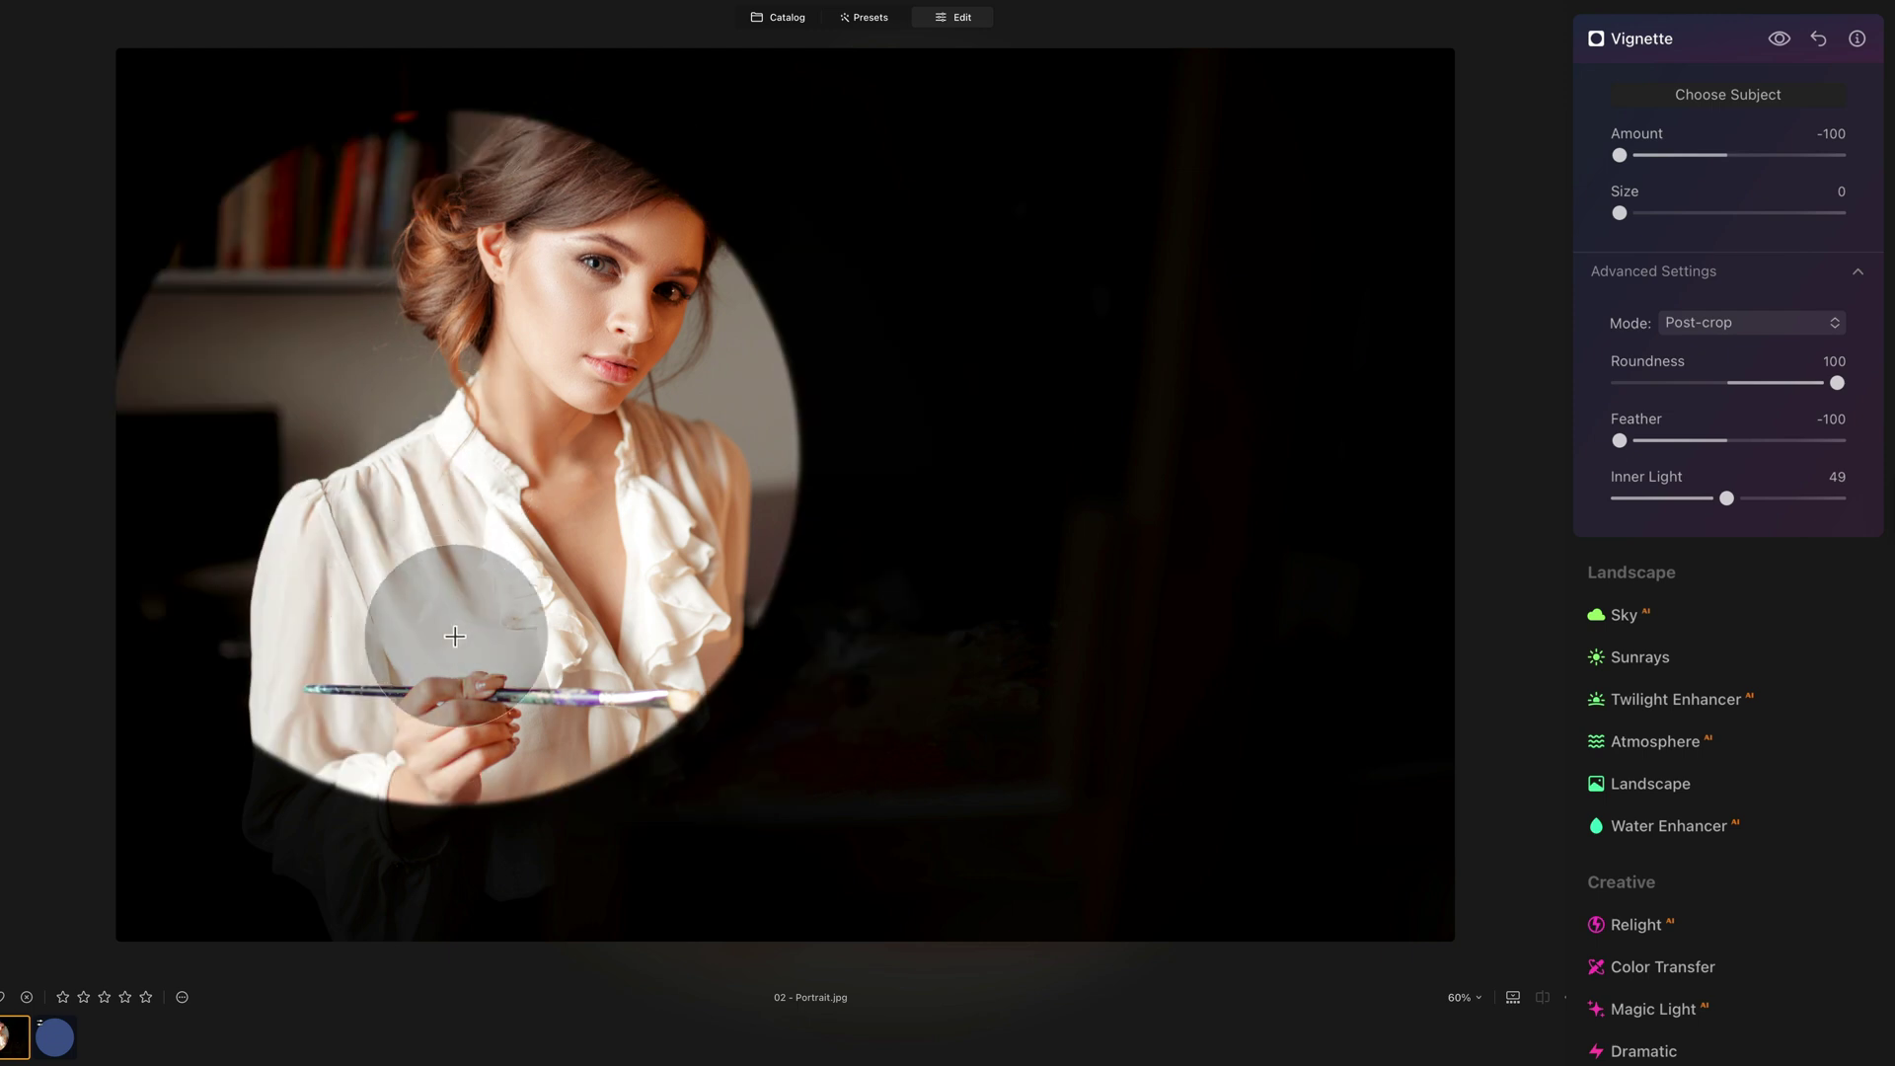
click(430, 607)
click(521, 711)
click(1027, 624)
click(1128, 464)
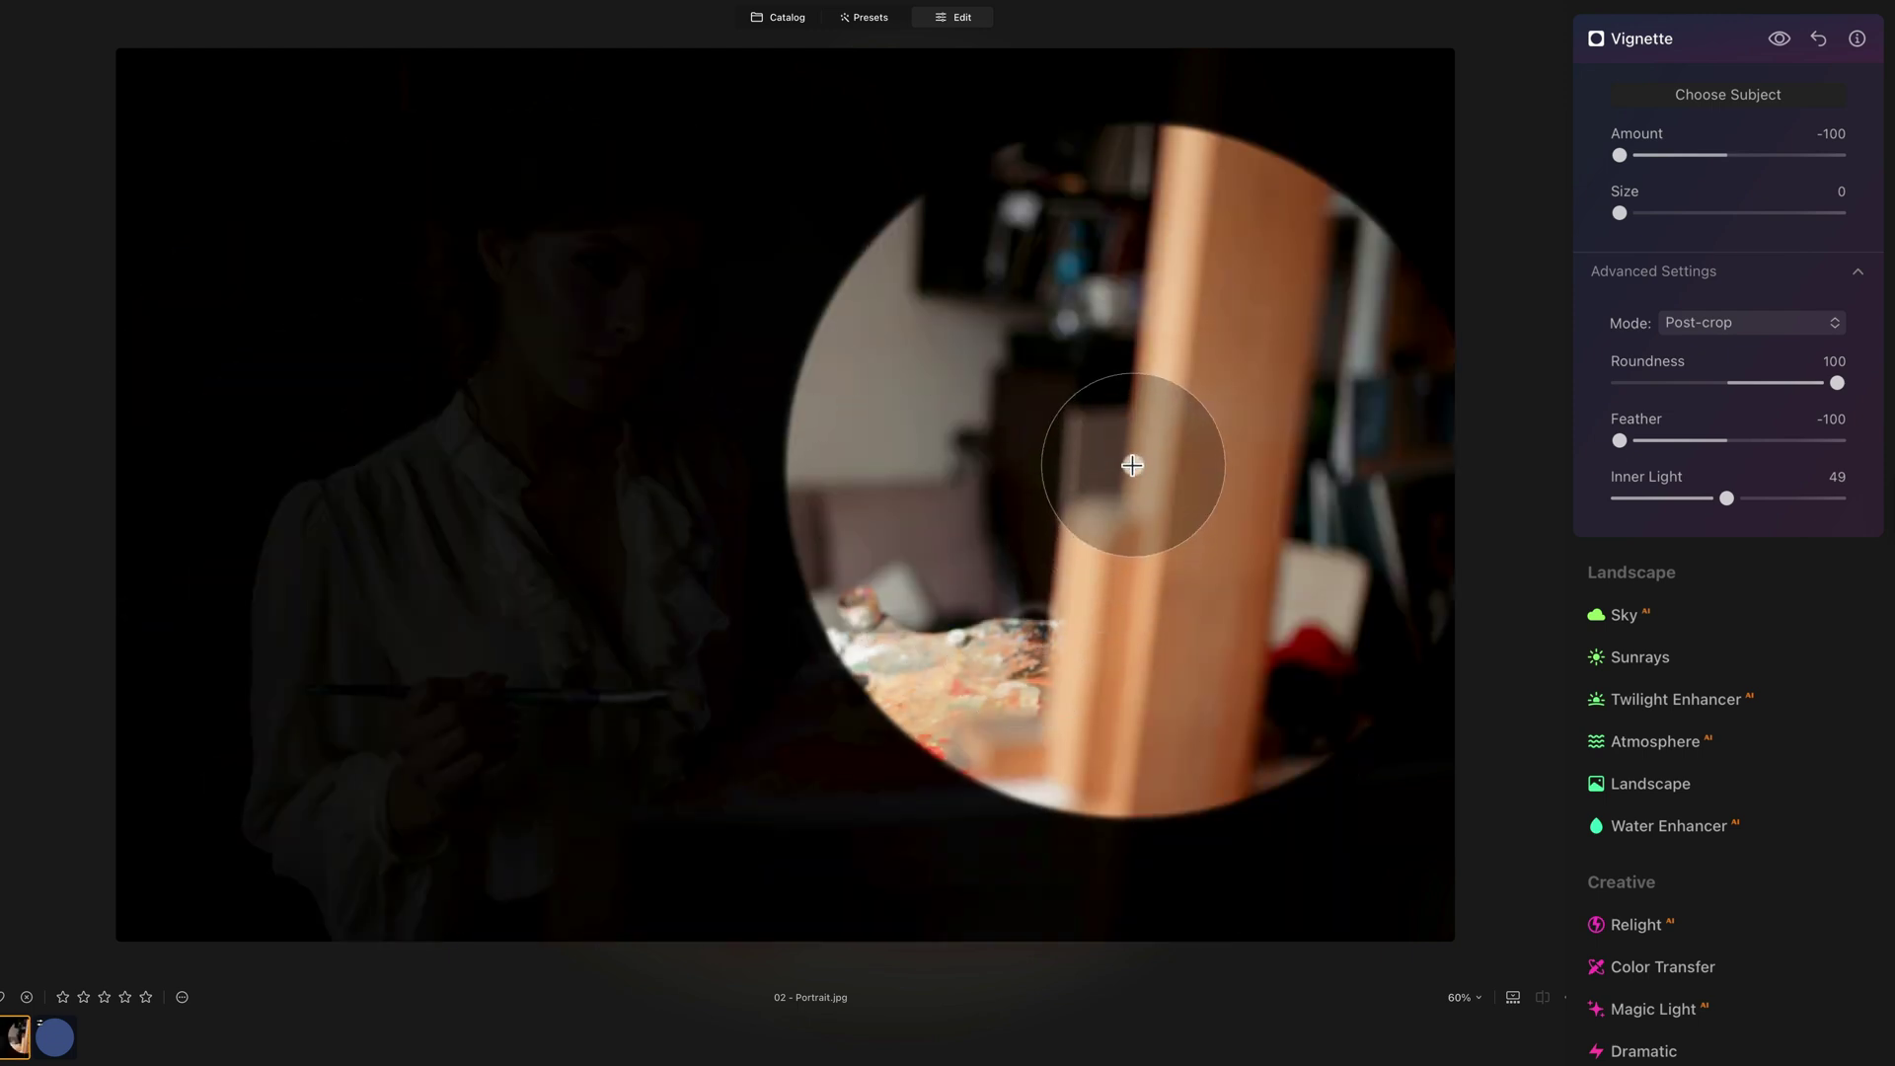
click(996, 347)
click(820, 348)
click(524, 448)
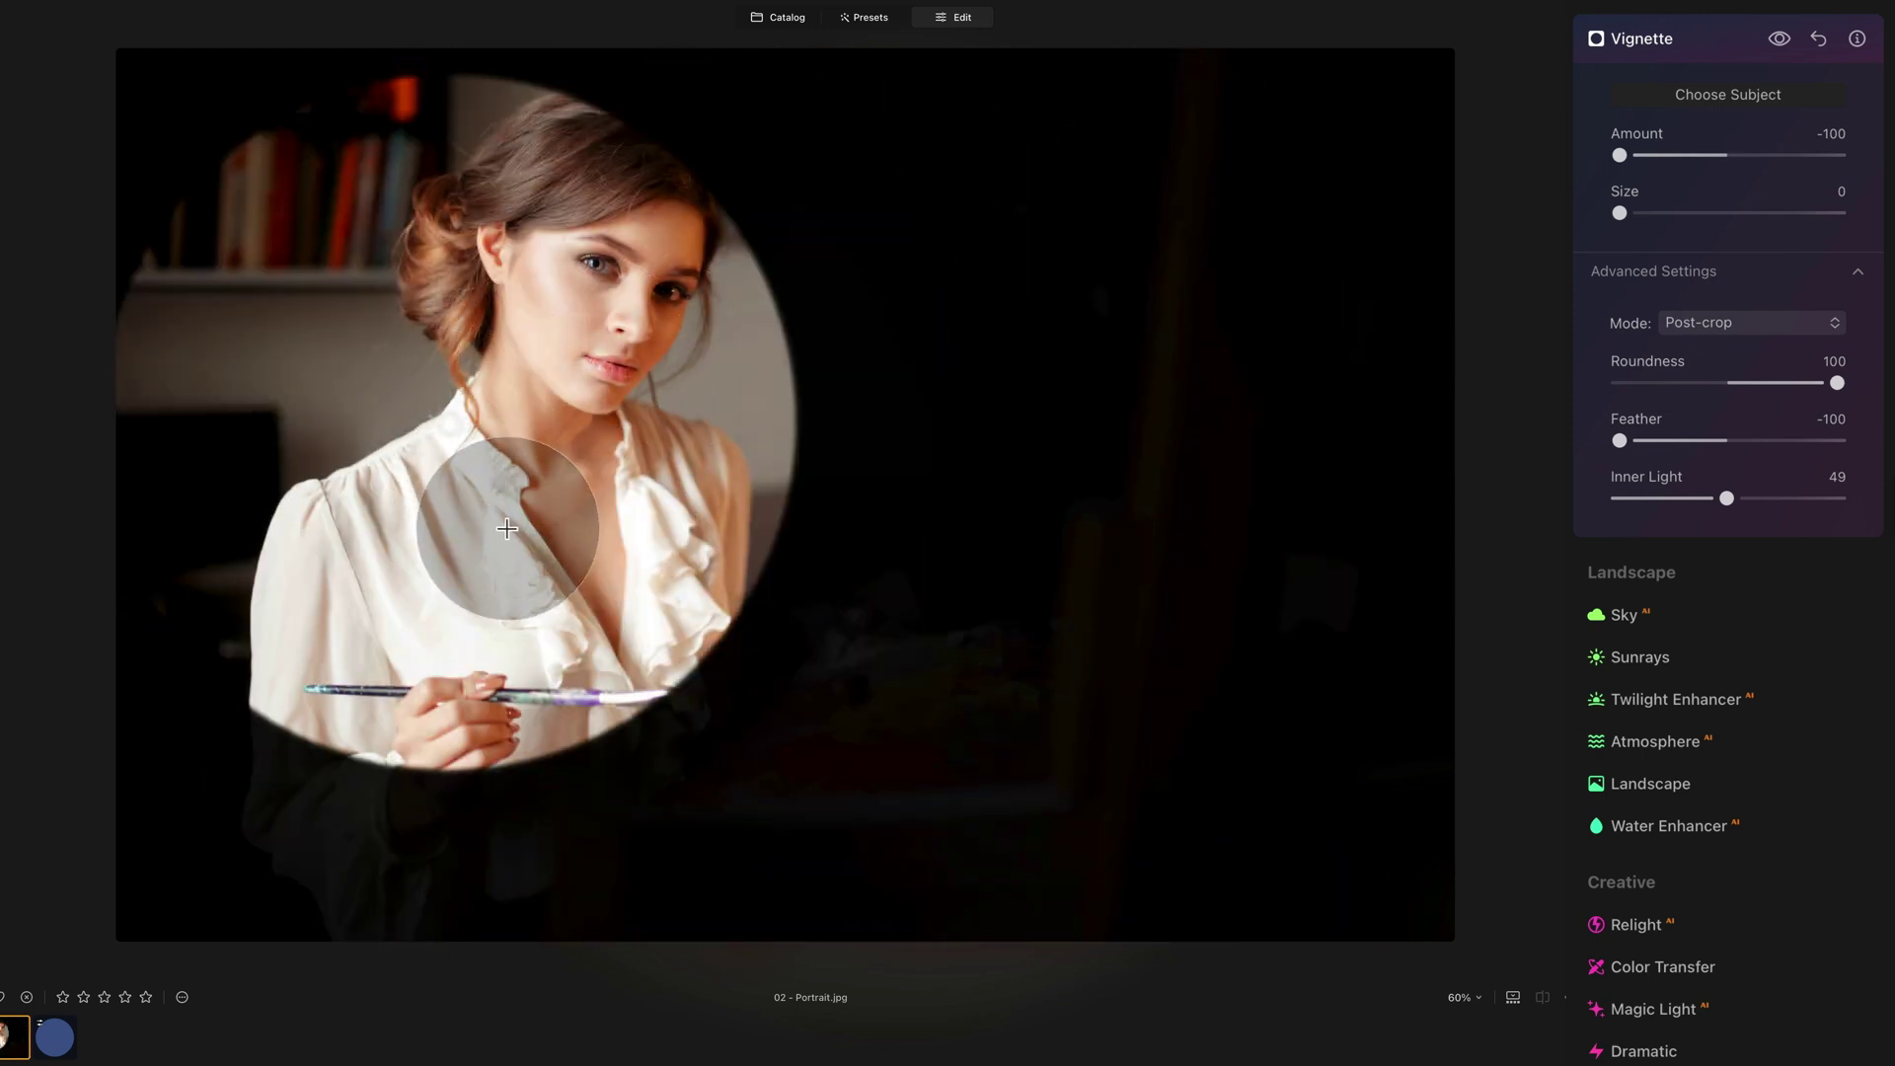
click(655, 550)
click(760, 515)
click(613, 461)
click(551, 441)
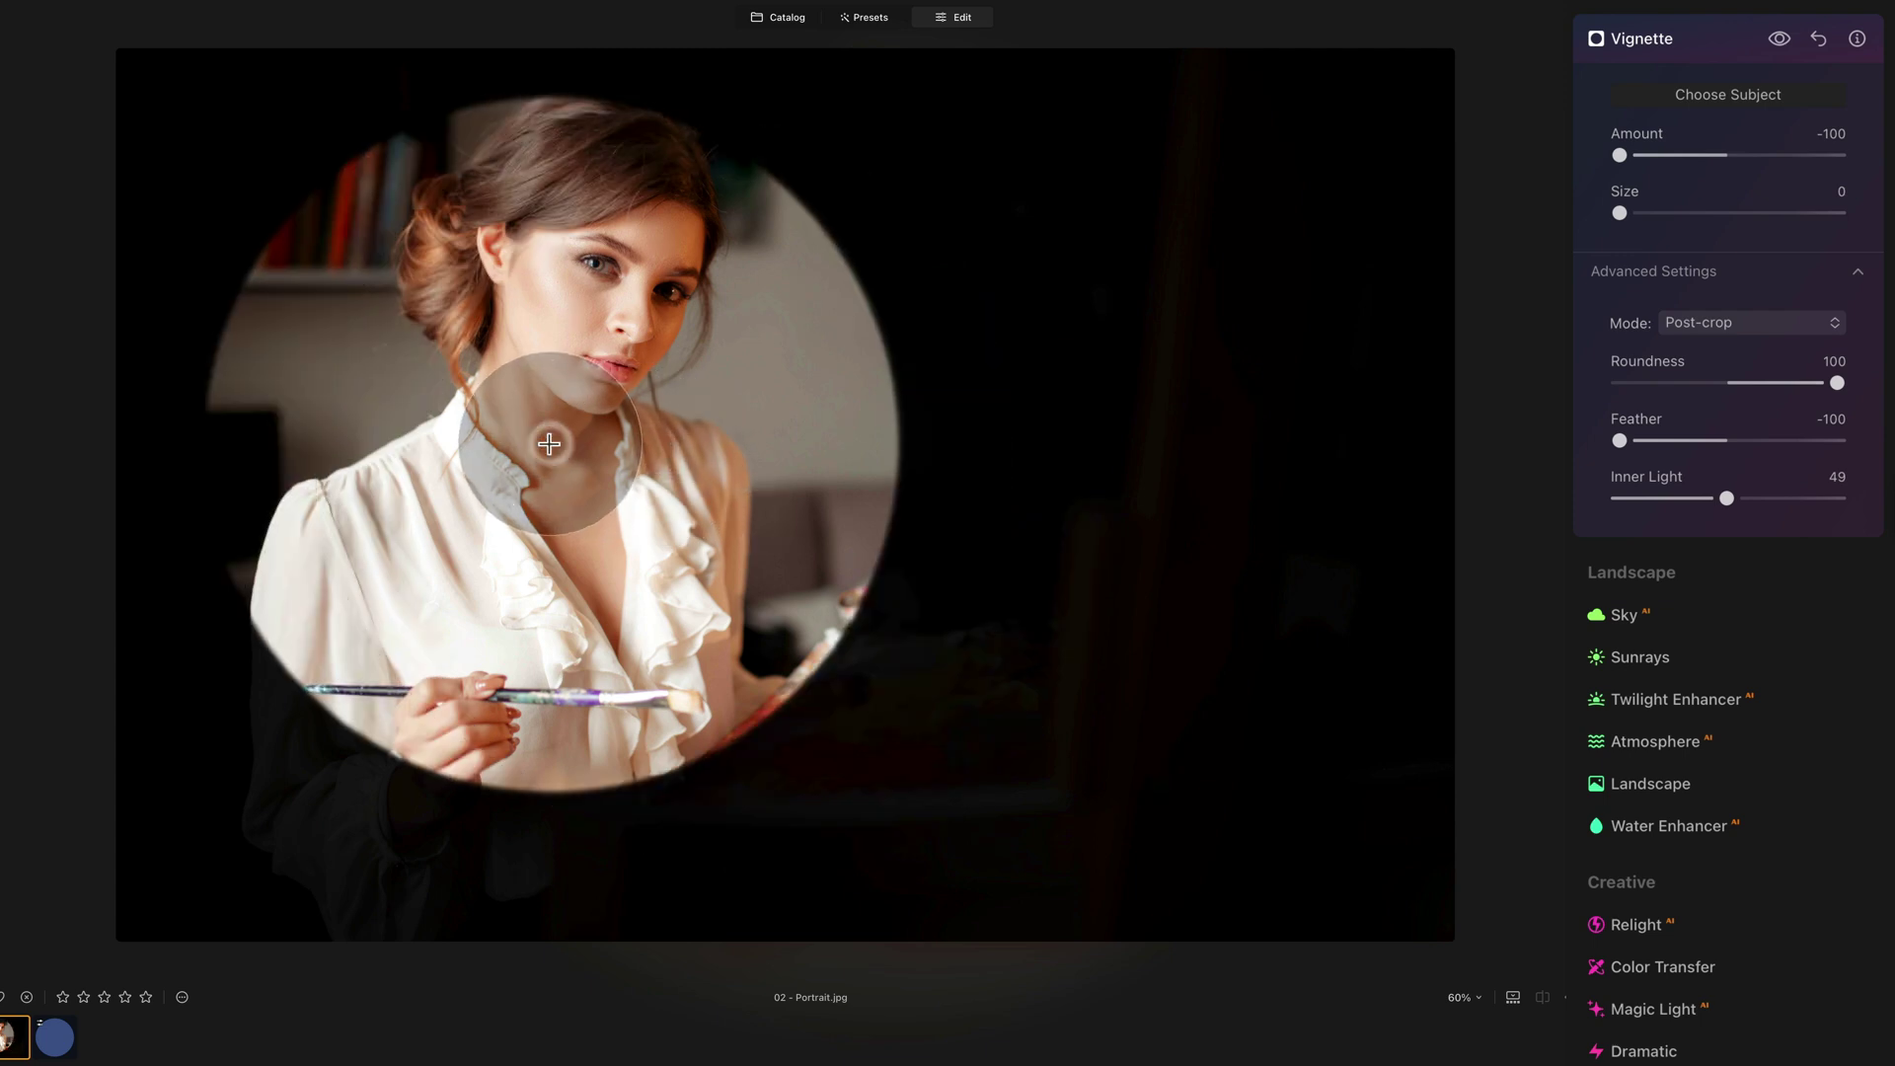
- Set Feather 19, Size 6 and Inner Light 78, and move the bright centre onto the palette
drag(1639, 442, 1700, 442)
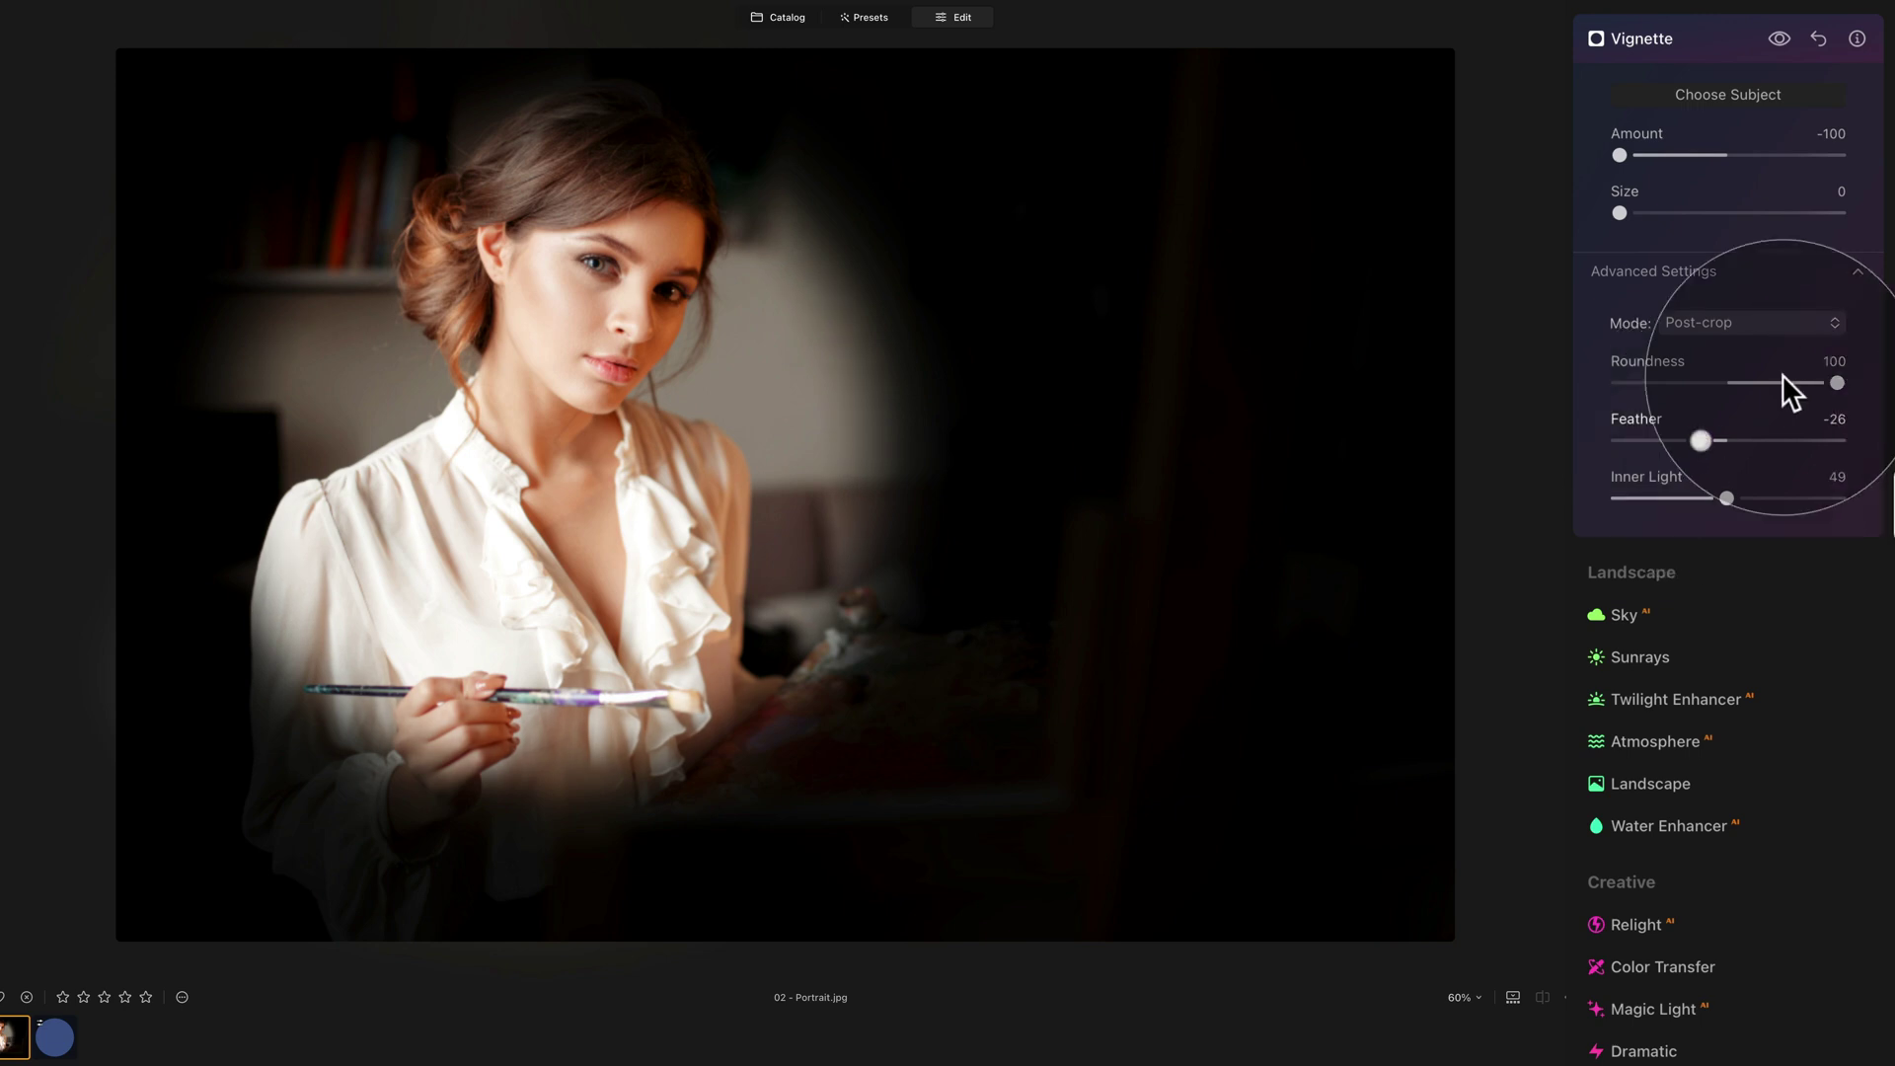
drag(1617, 210, 1635, 215)
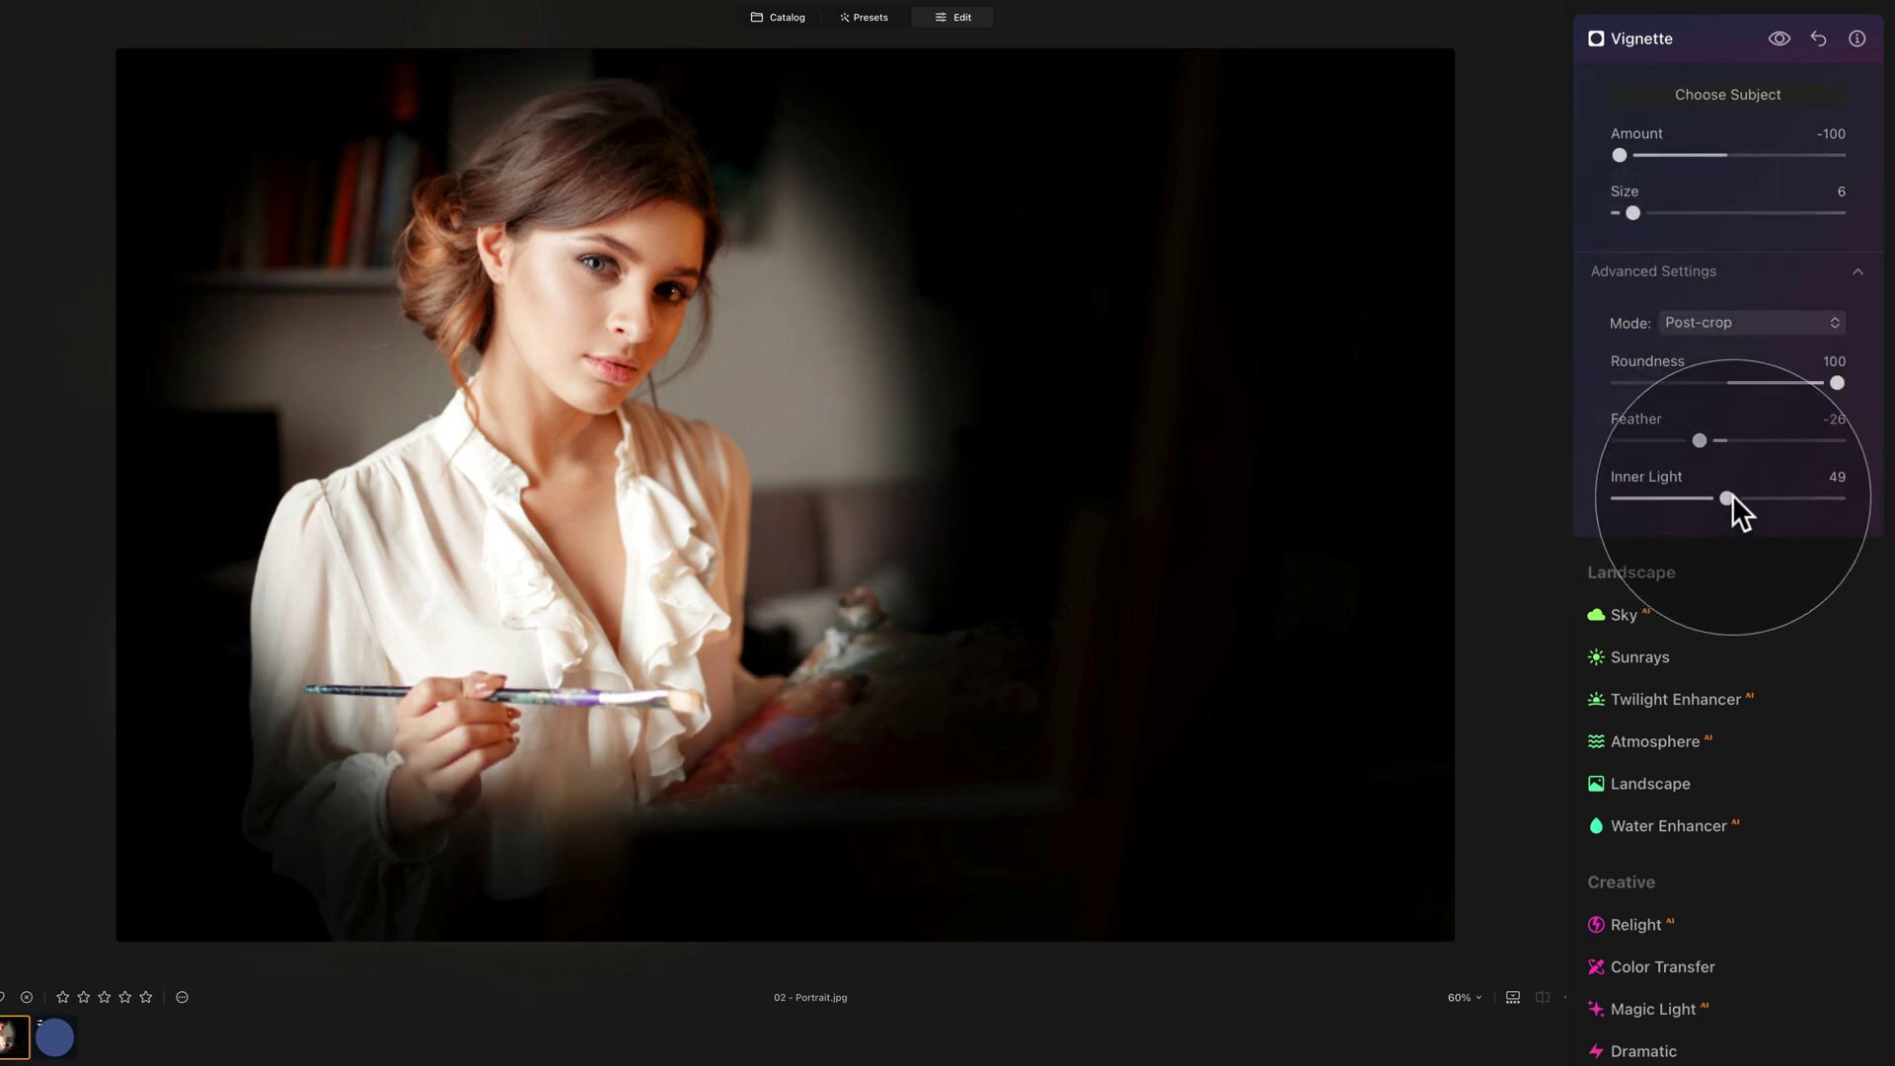
drag(1730, 497, 1792, 498)
drag(879, 436, 613, 359)
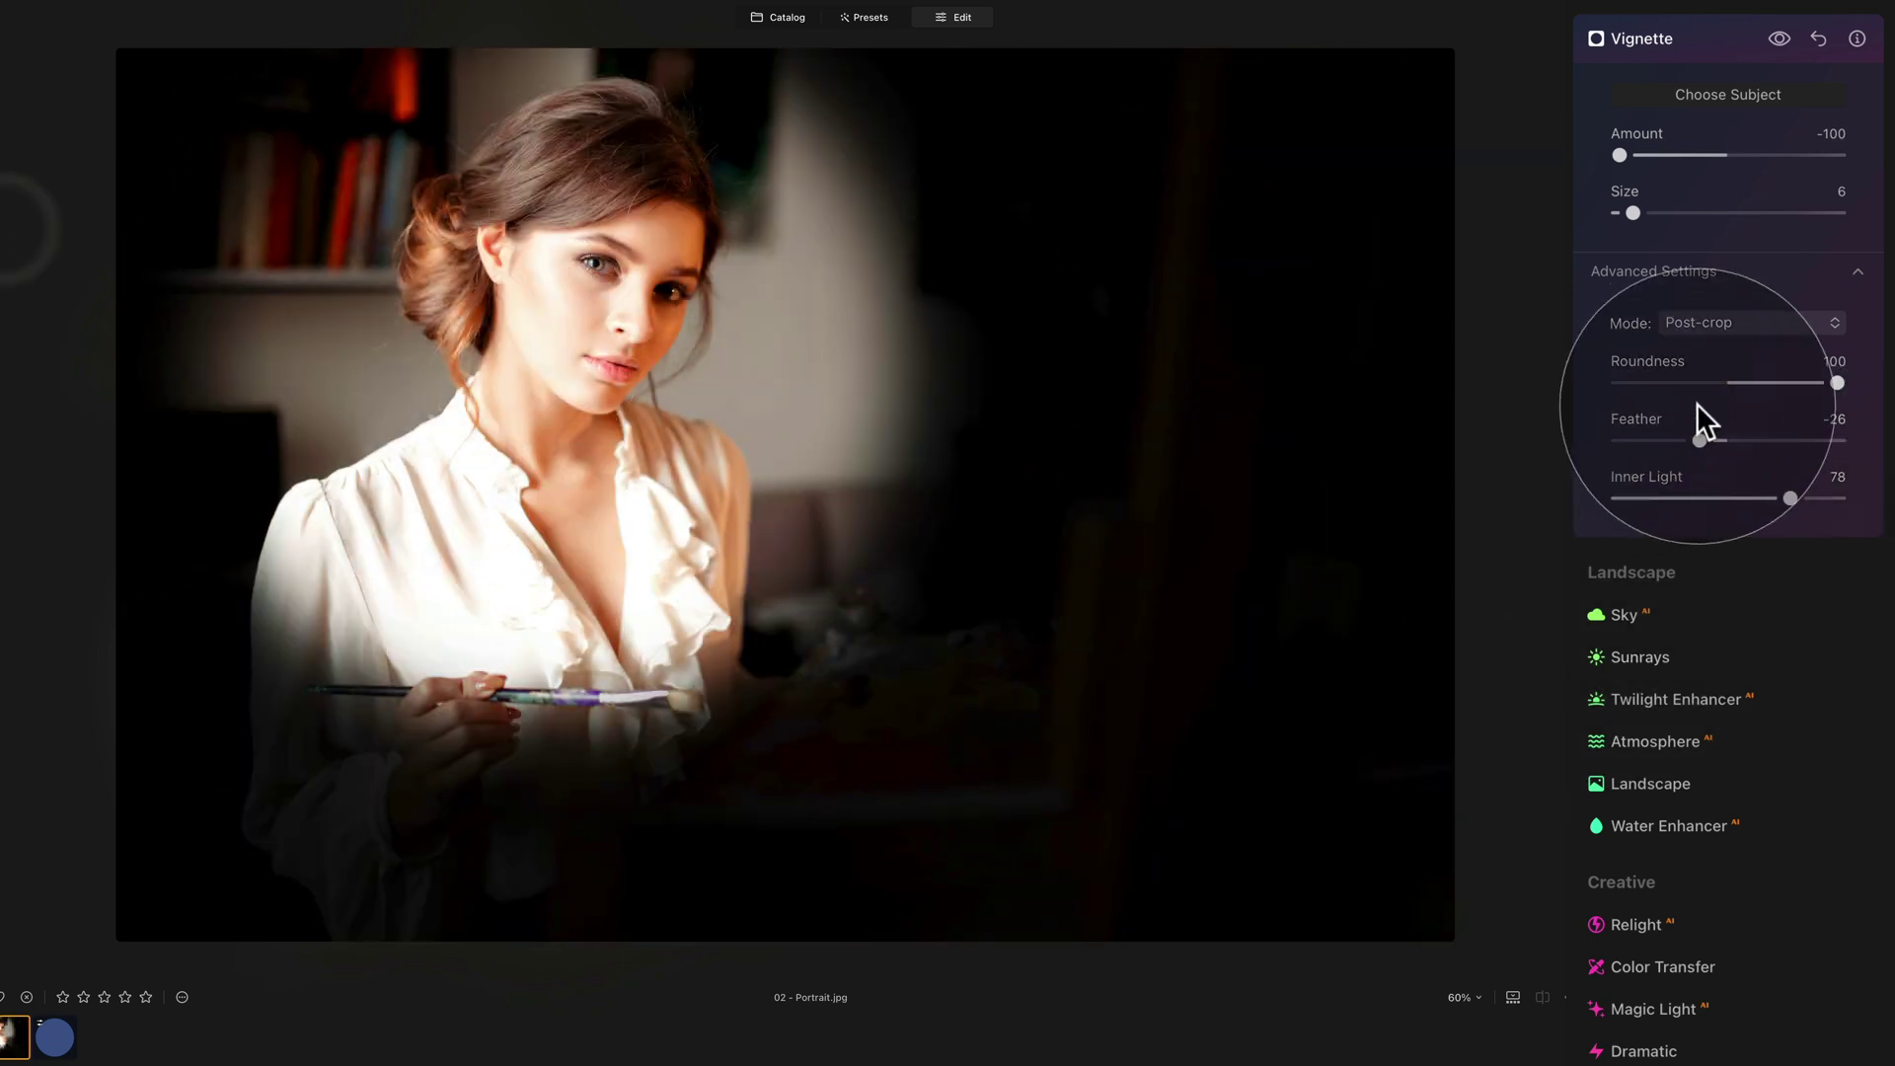
drag(1723, 440, 1749, 440)
drag(869, 512, 459, 395)
drag(747, 405, 745, 541)
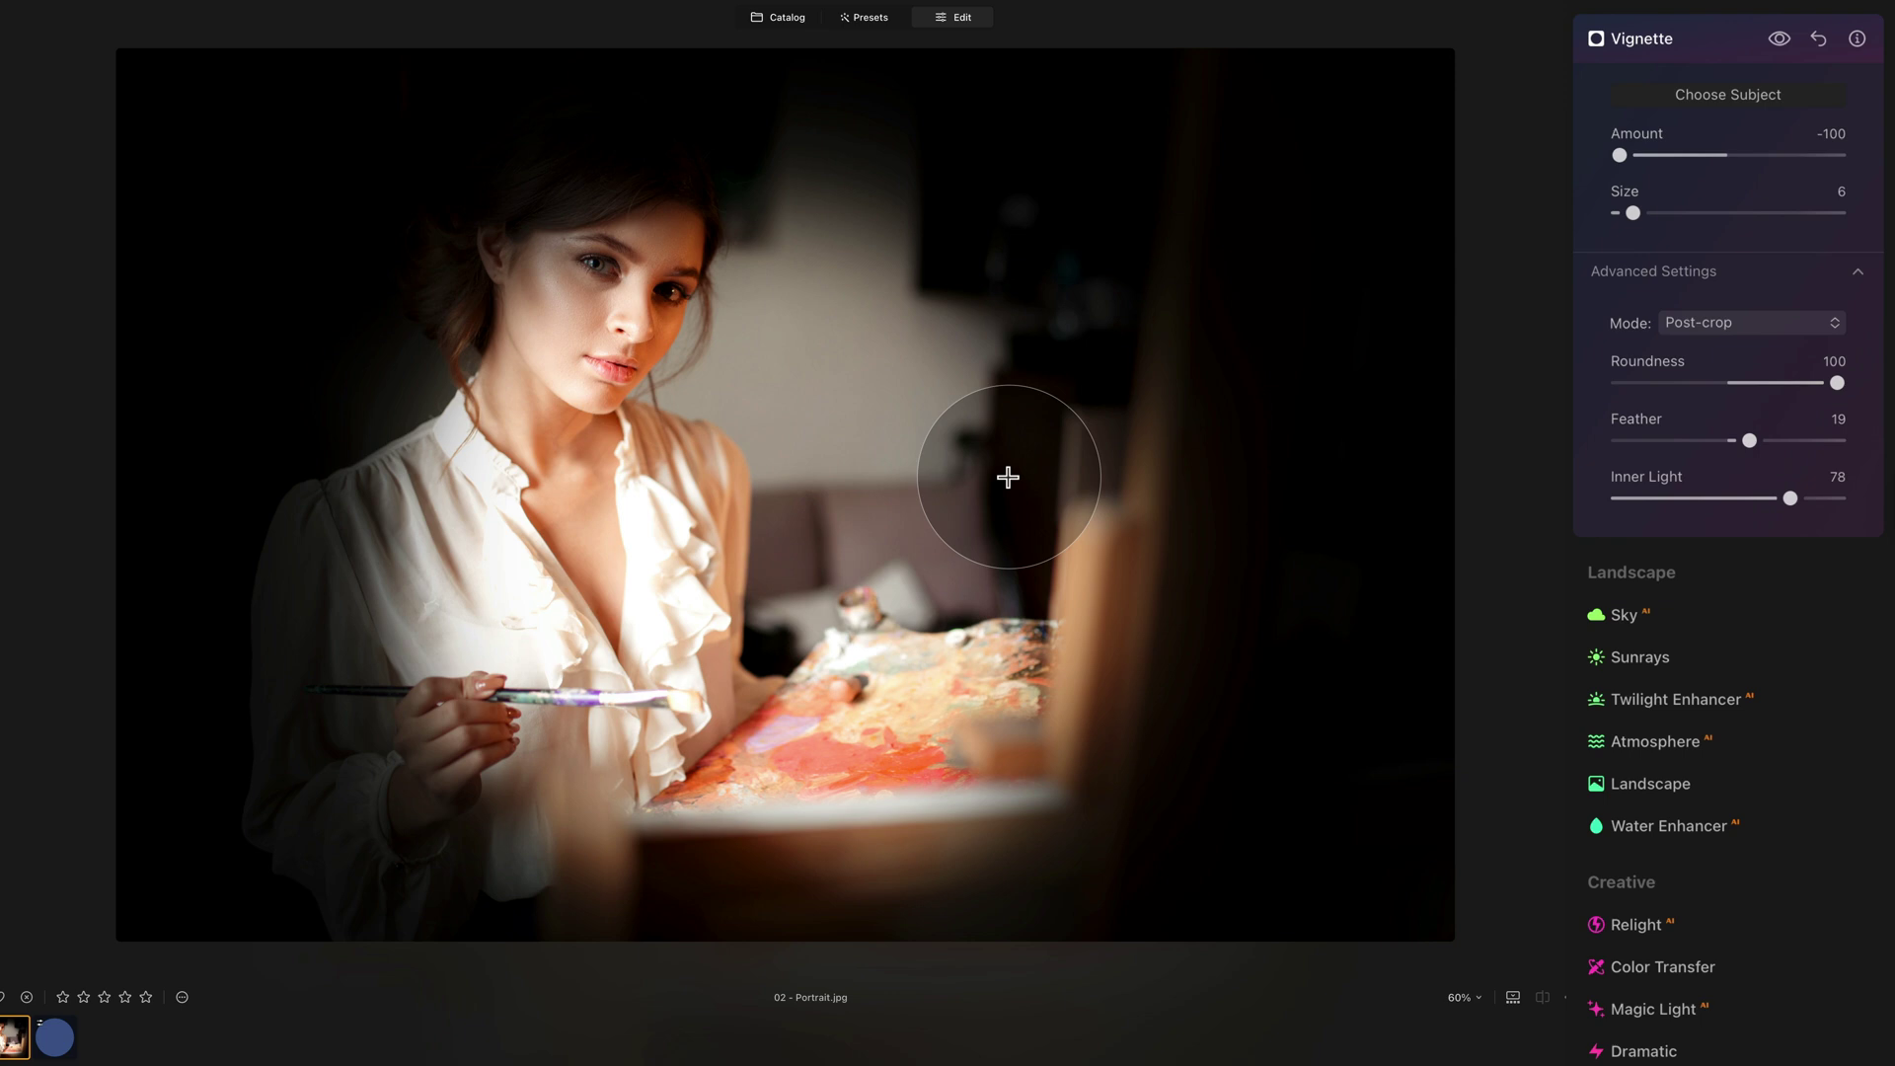
- Reset Amount, Size, Roundness, Feather and Inner Light to defaults, then set Amount to -51
double_click(1645, 136)
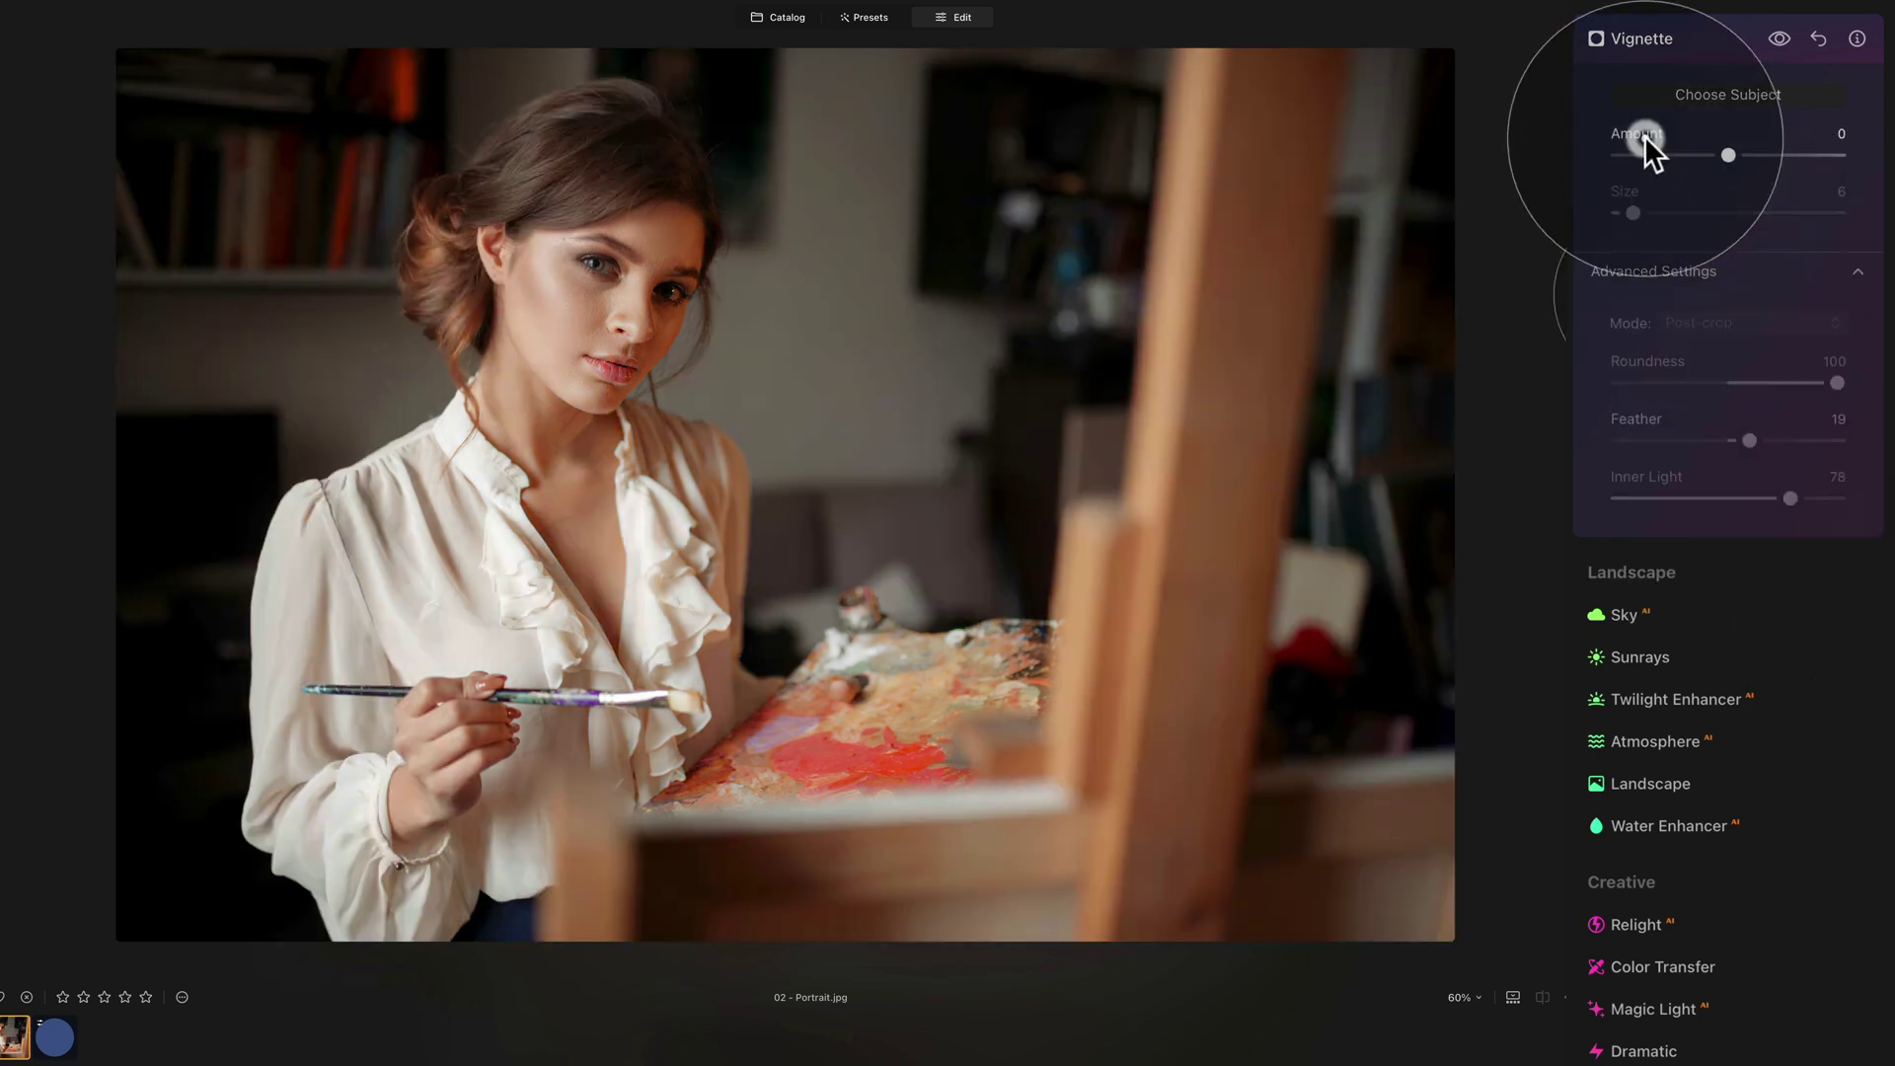
double_click(1619, 193)
double_click(1672, 361)
double_click(1635, 422)
double_click(1648, 476)
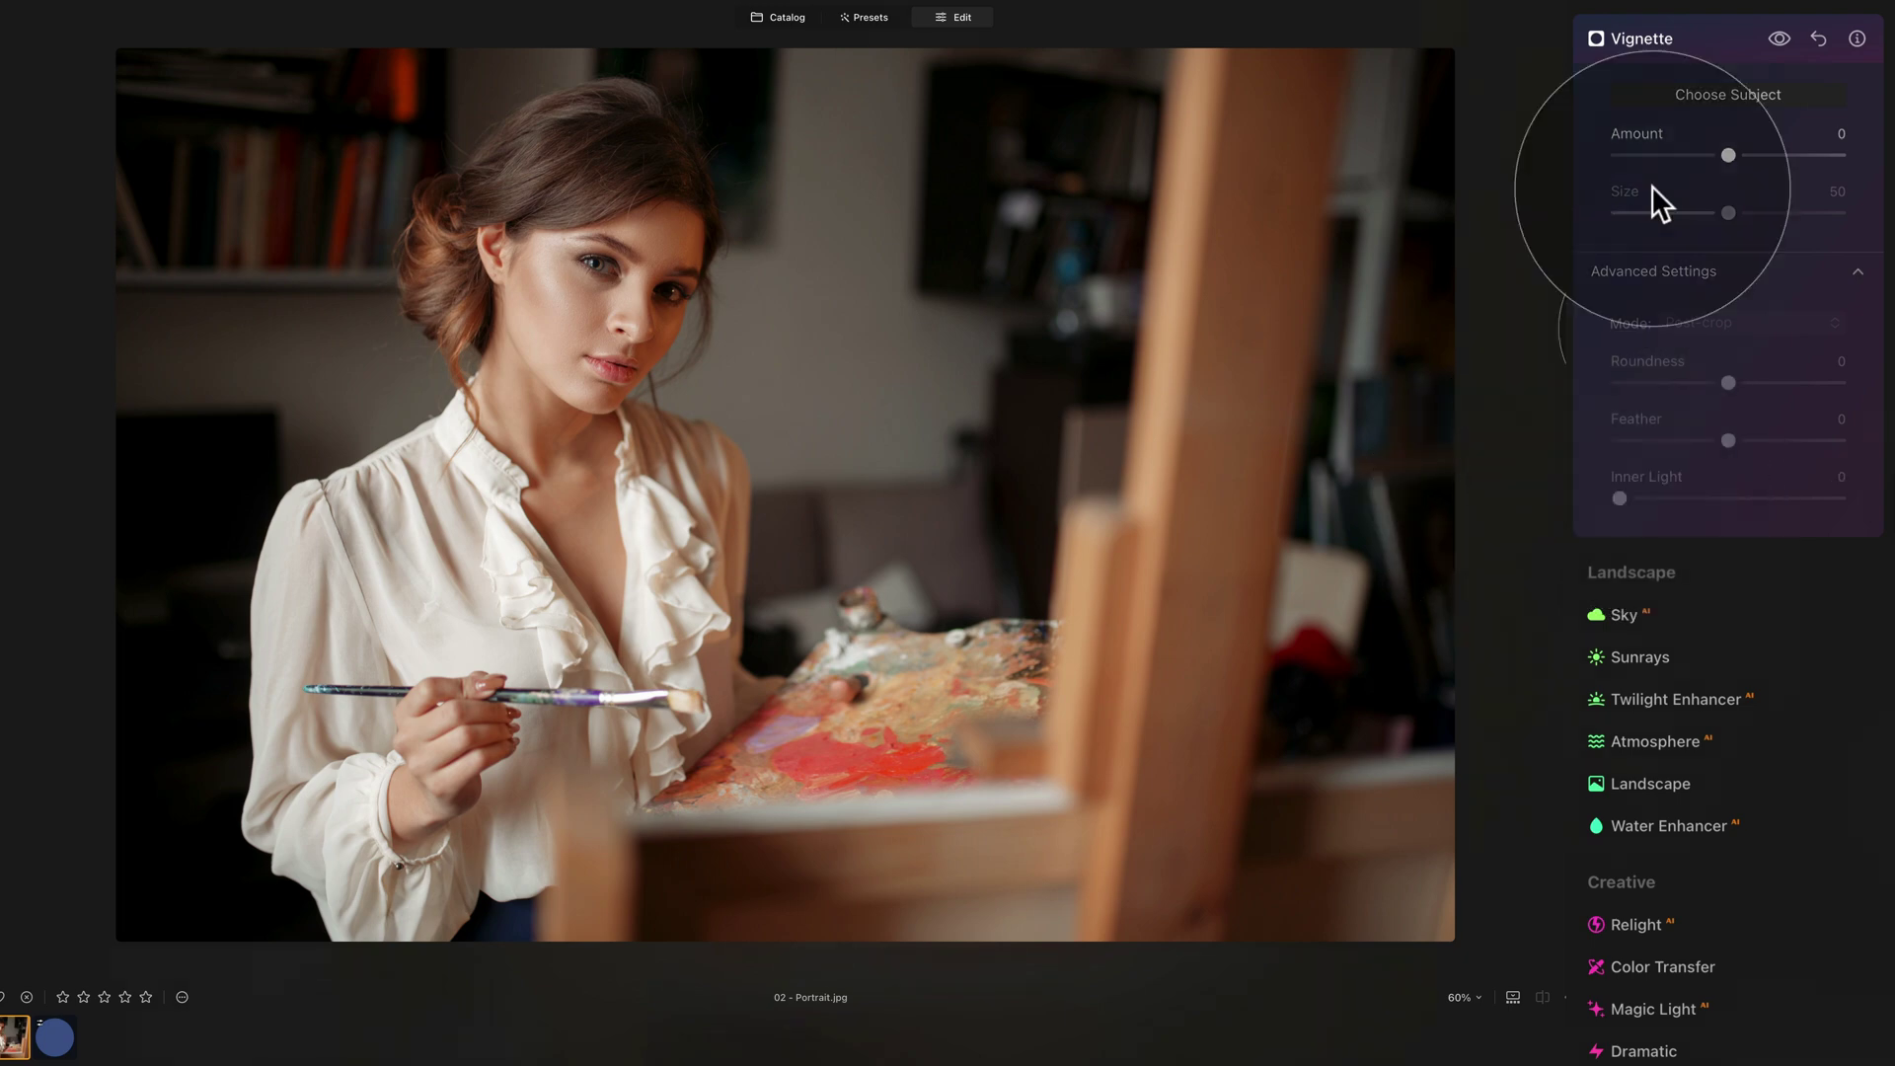
drag(1727, 155, 1670, 162)
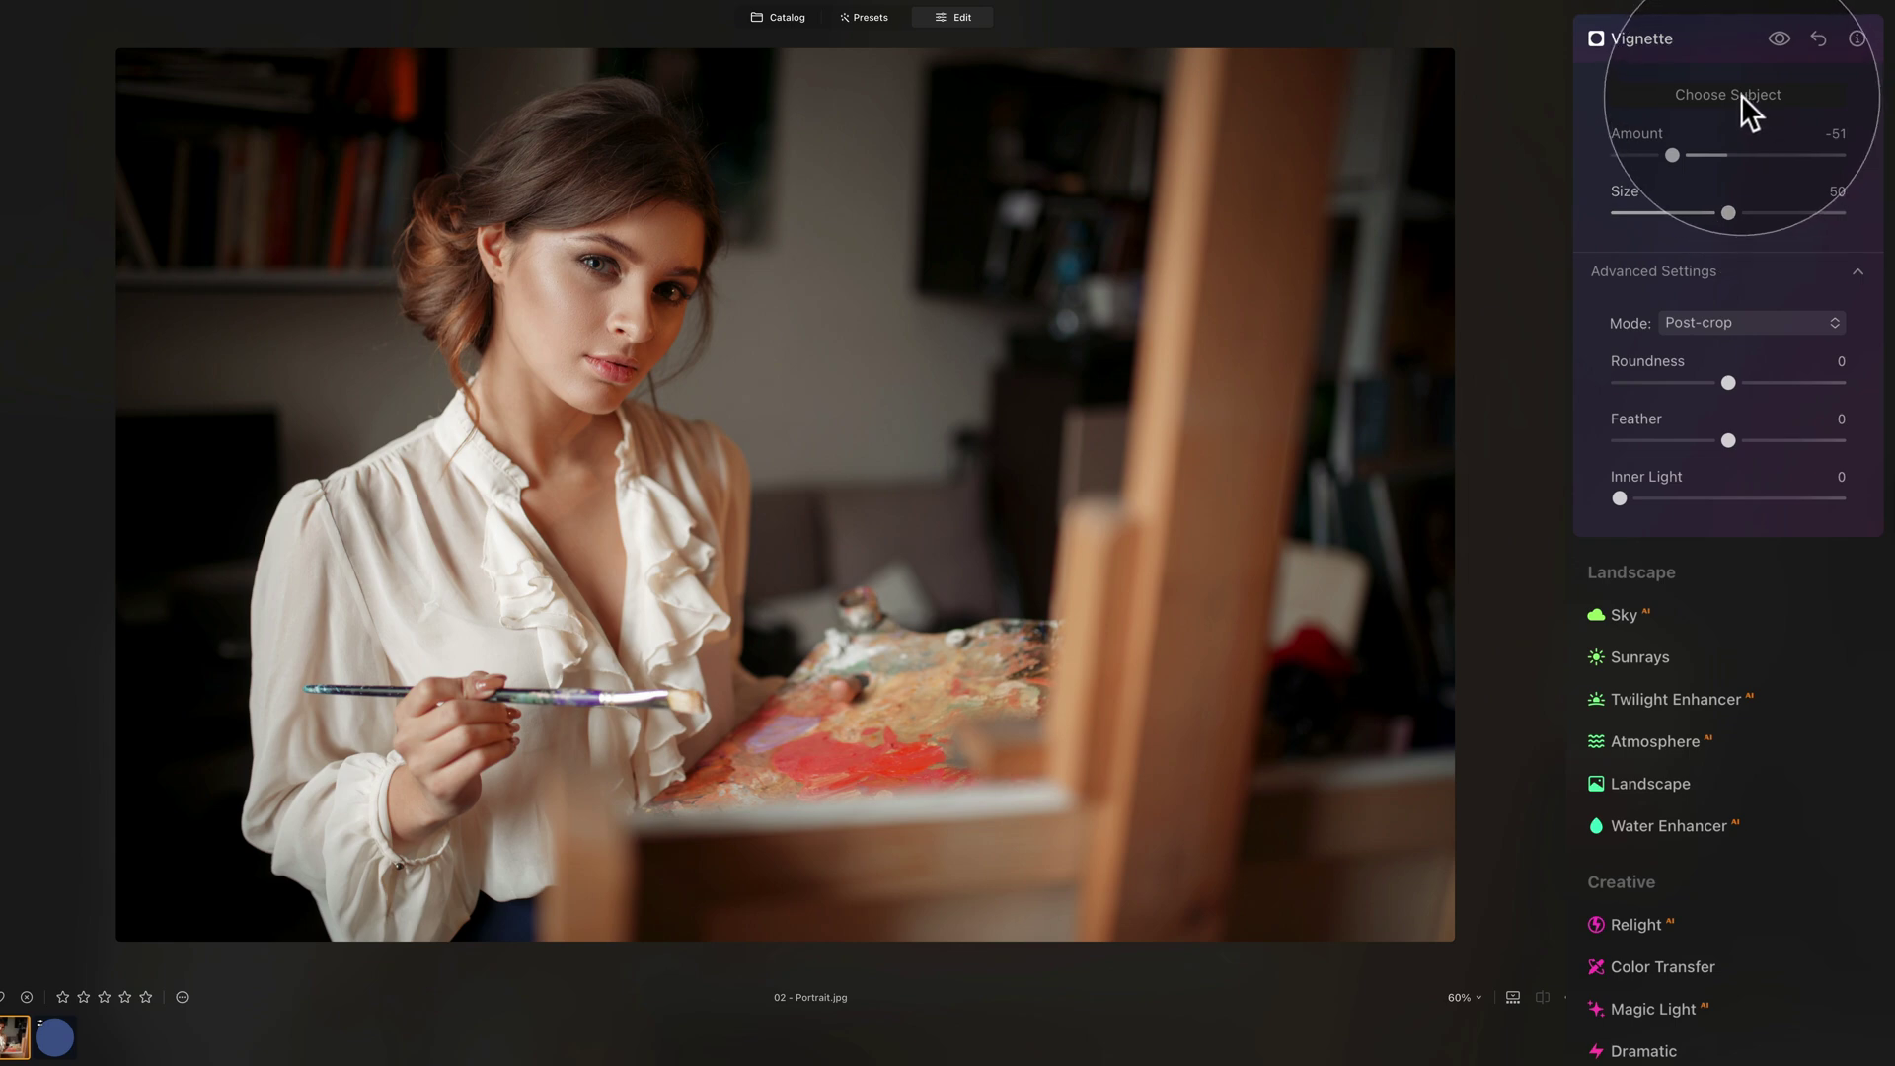
- Set the portrait vignette to Roundness 59, Amount -62 and Inner Light 19
click(528, 423)
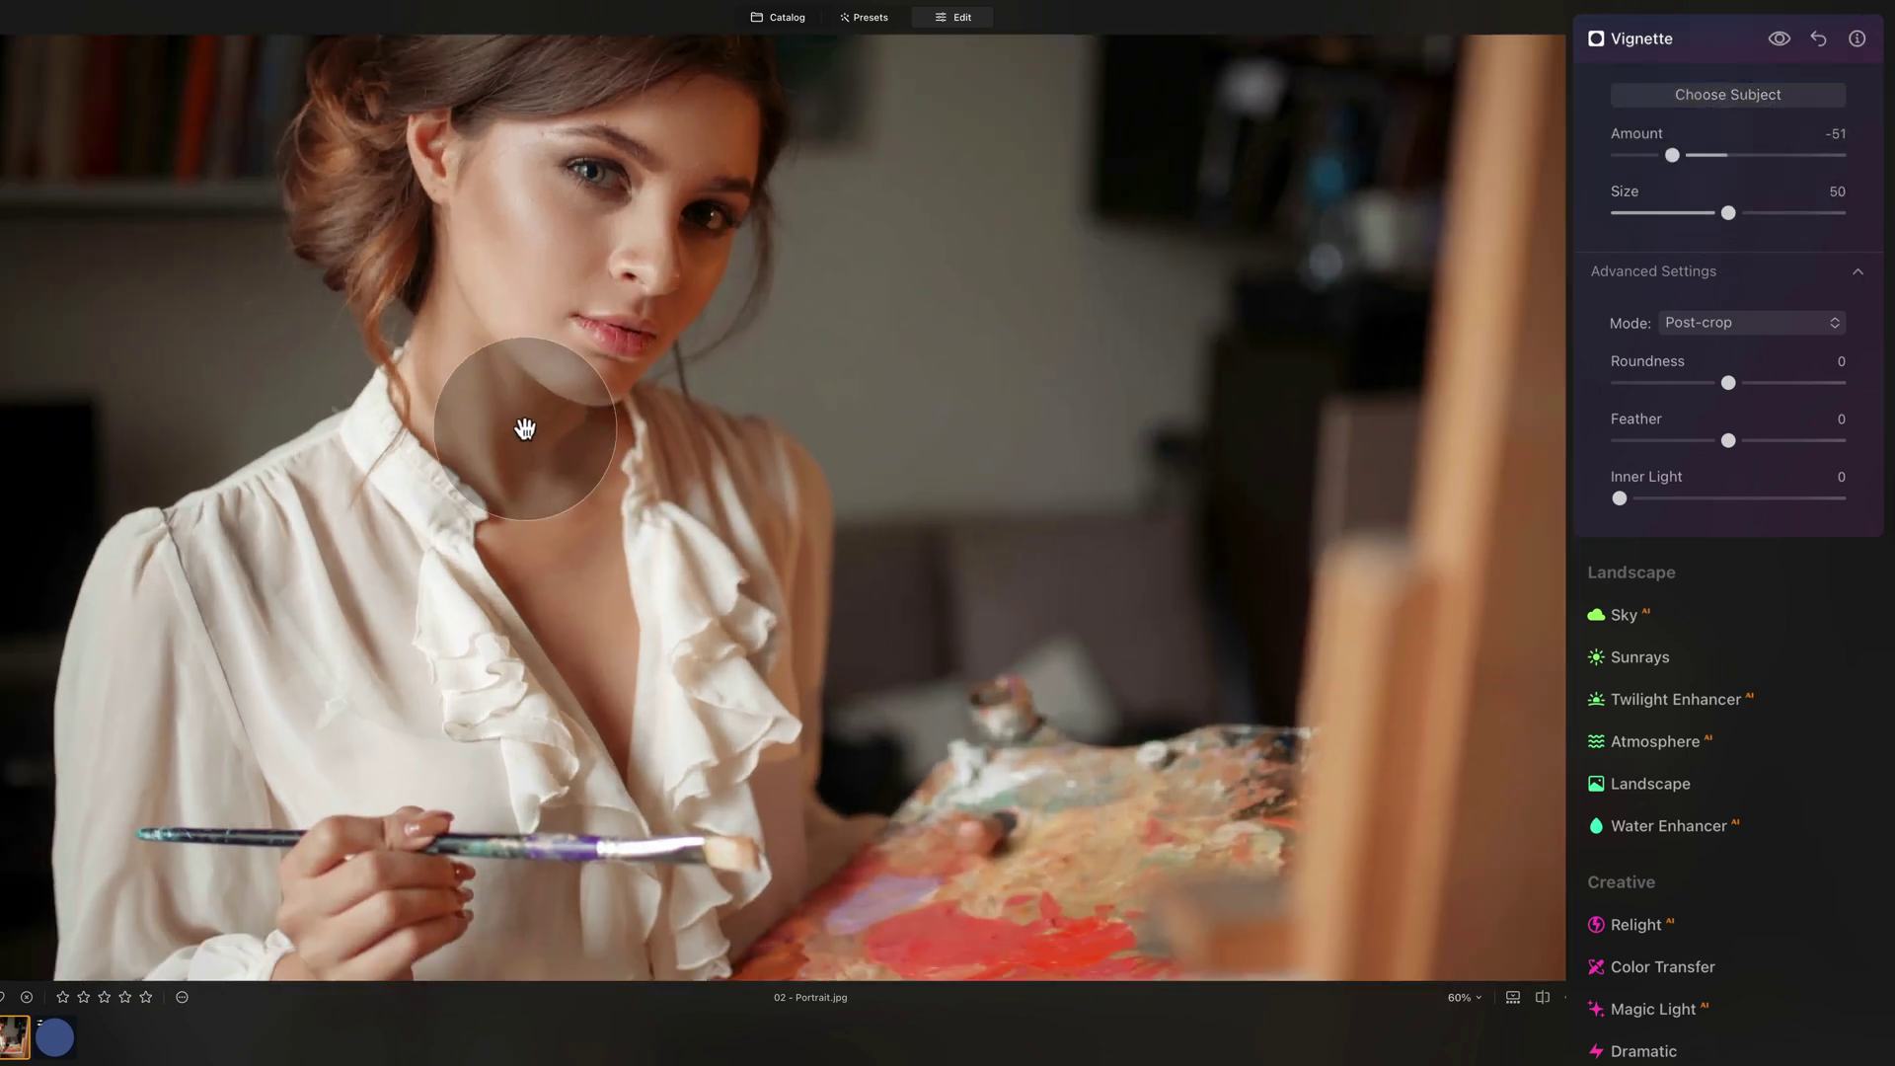
click(528, 423)
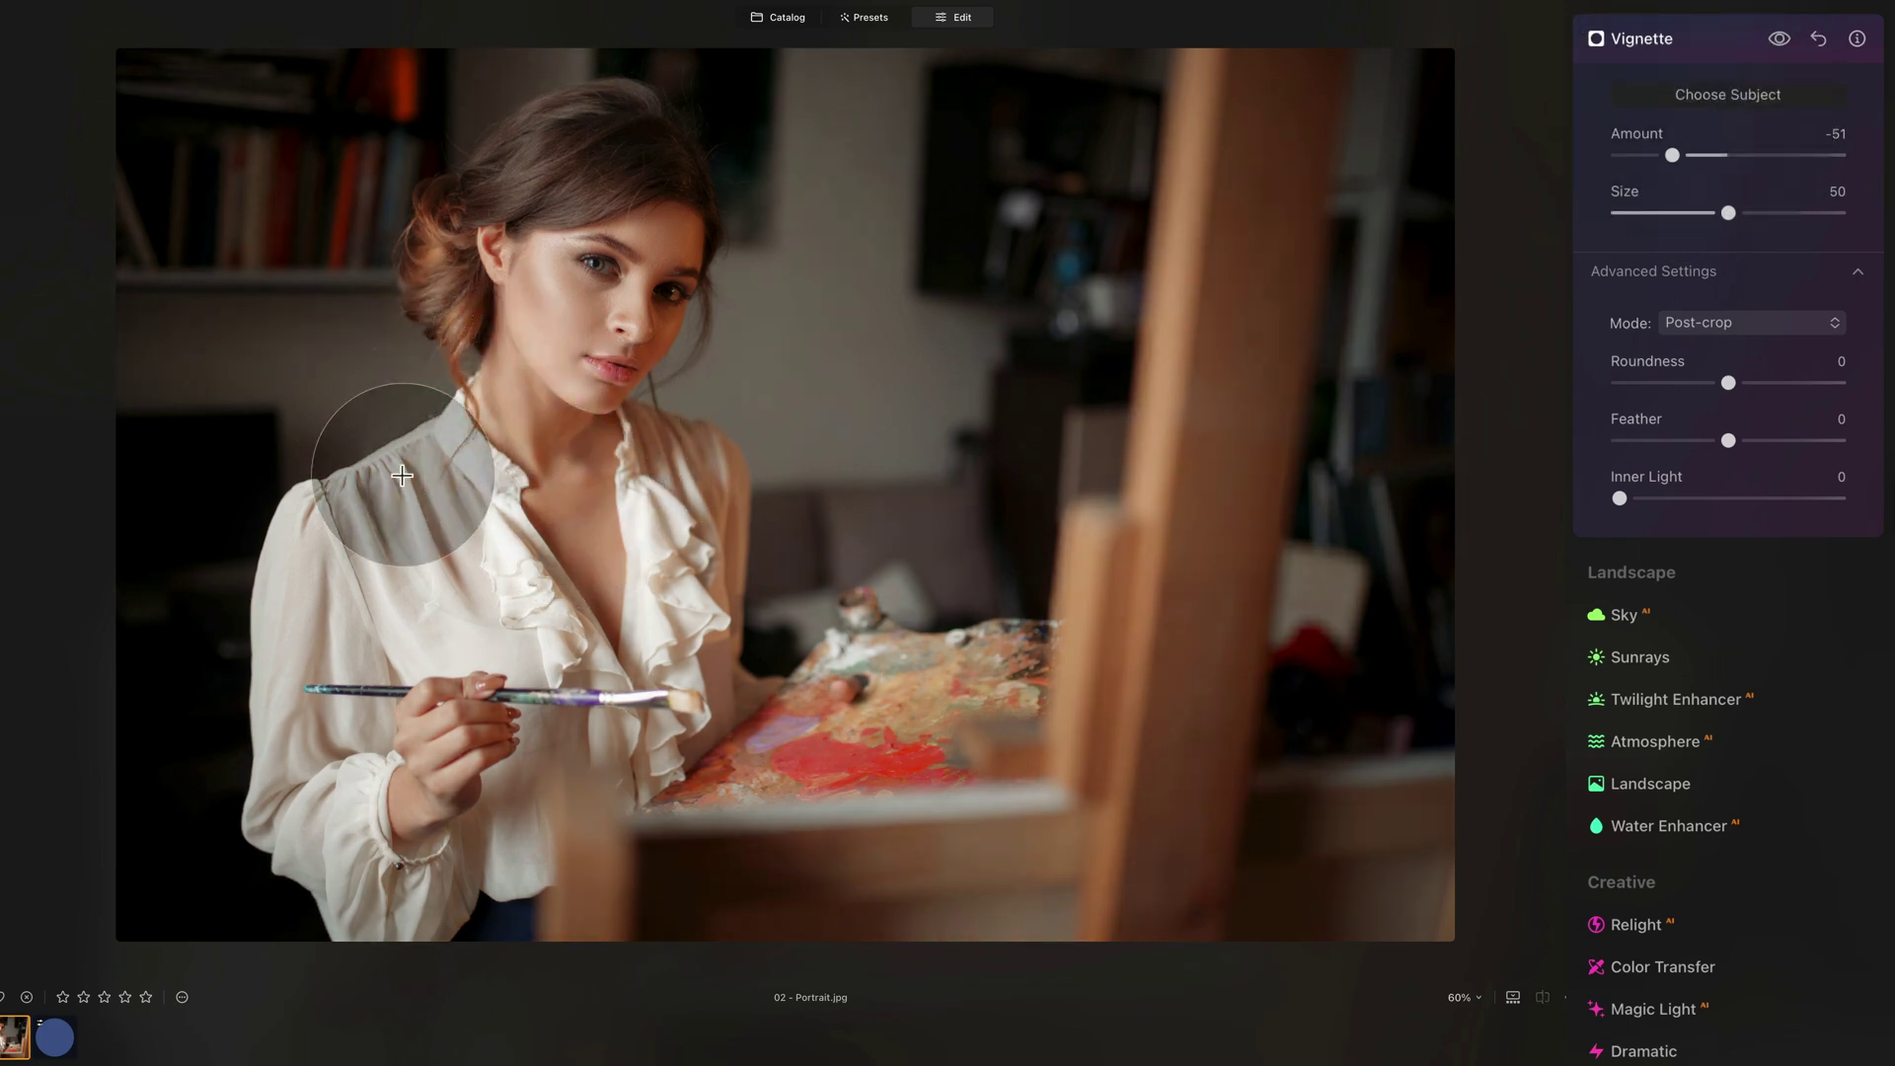
scroll(626, 626, down, 1)
scroll(780, 383, up, 1)
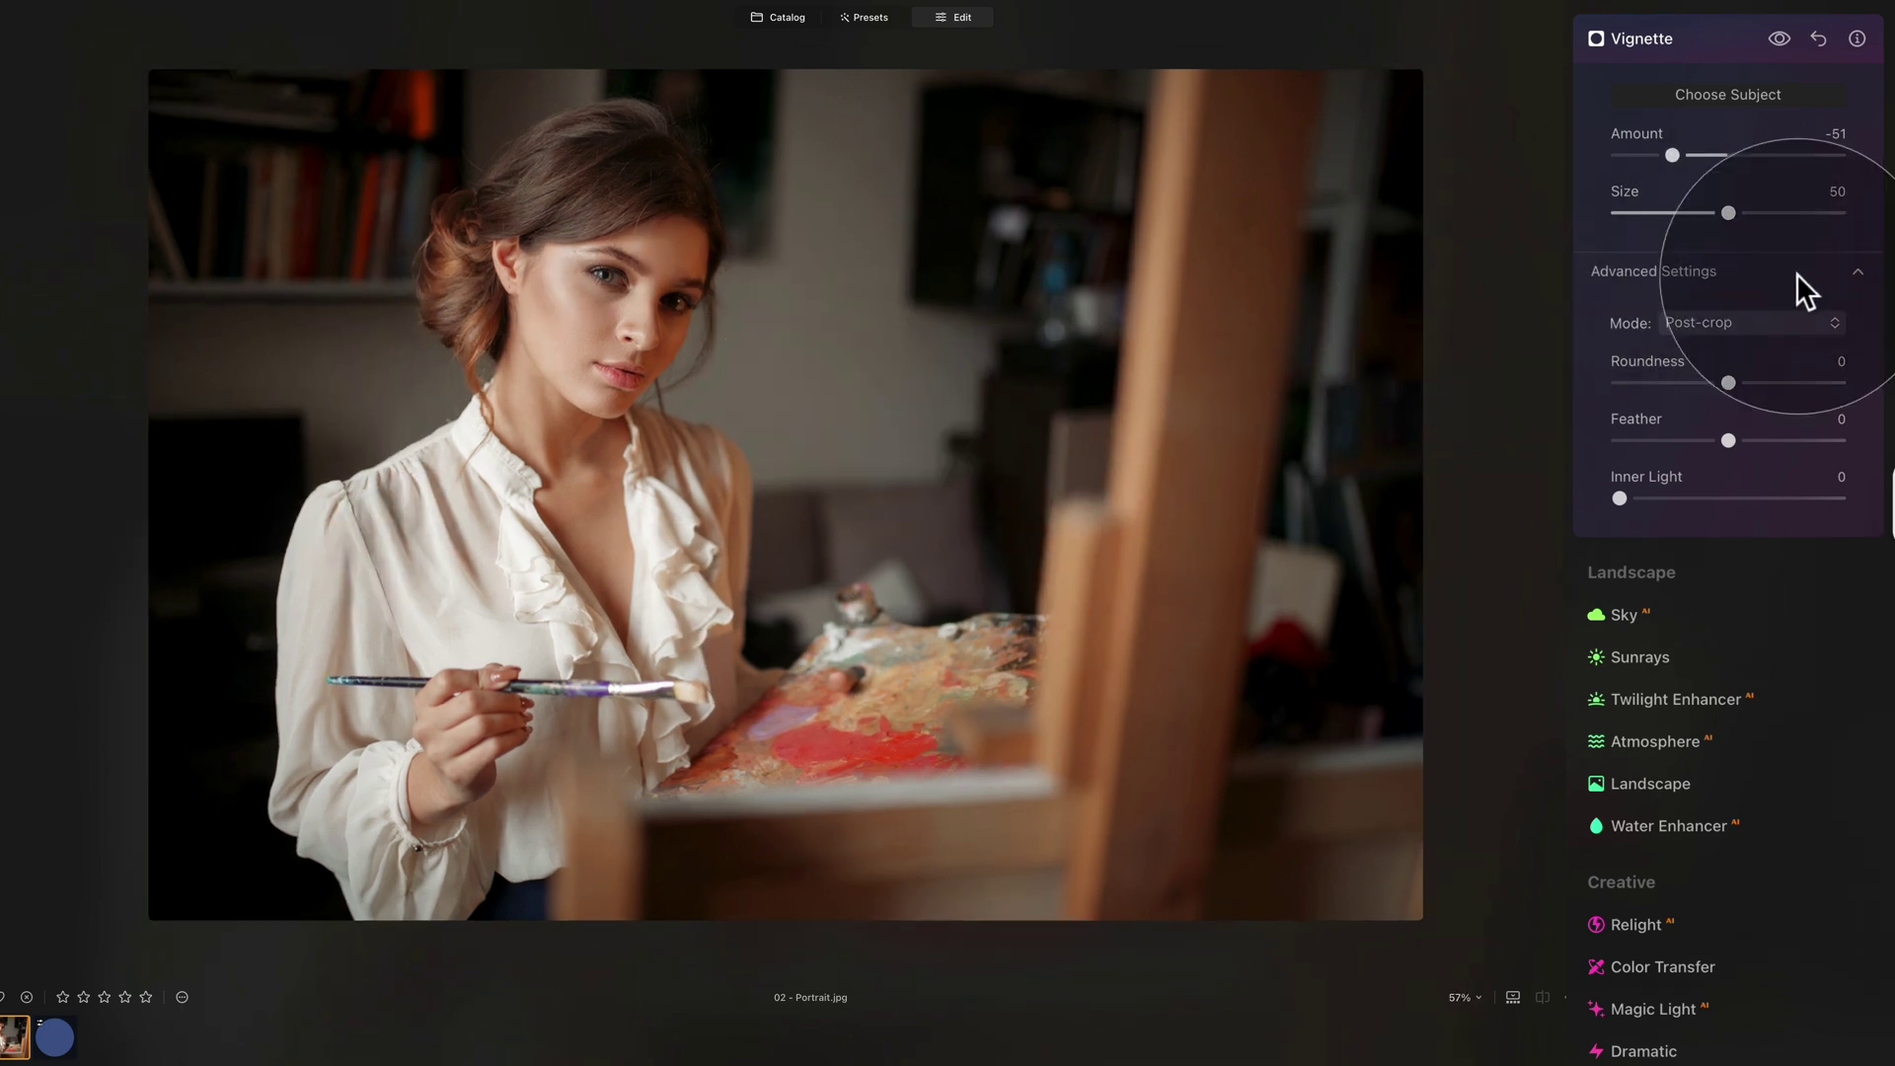
mouse_move(1729, 381)
mouse_down()
mouse_move(1671, 385)
mouse_move(1849, 394)
mouse_move(1722, 383)
mouse_up()
click(1741, 375)
drag(1670, 153, 1481, 305)
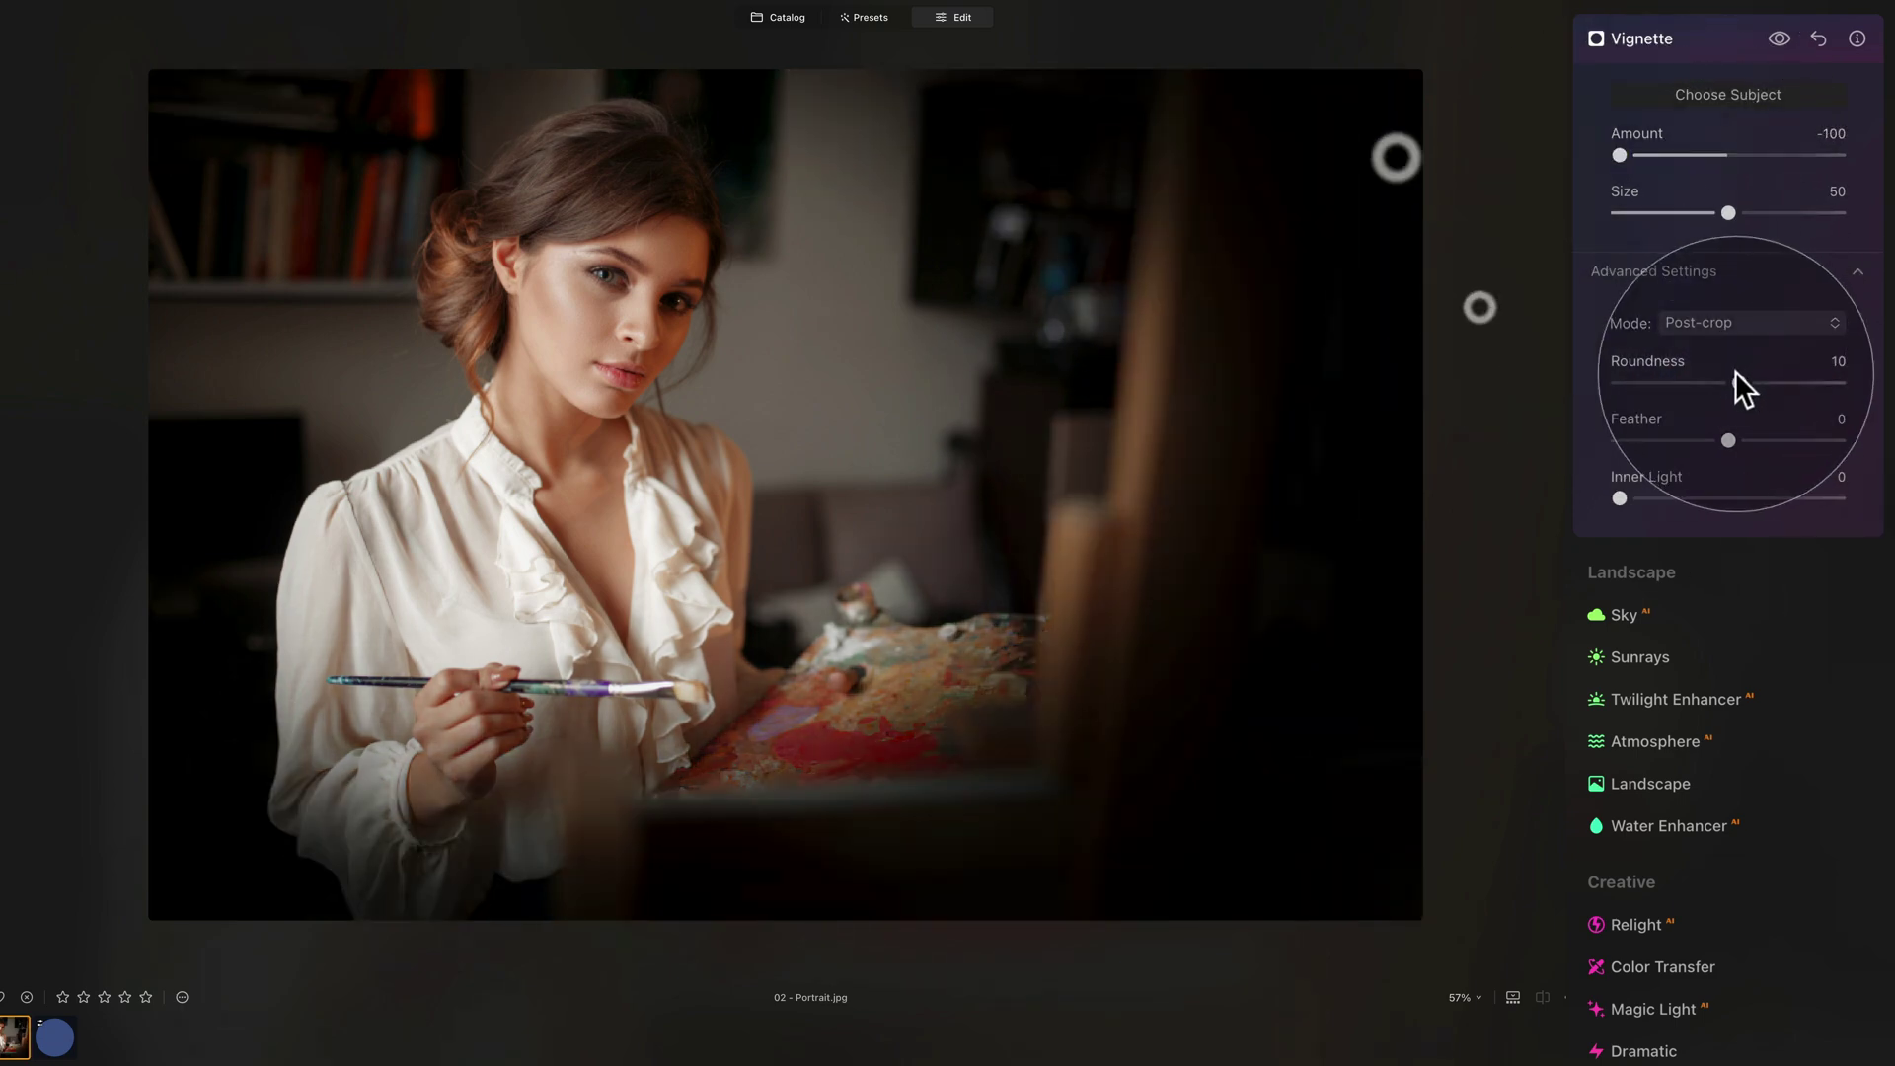
drag(1739, 383, 1700, 381)
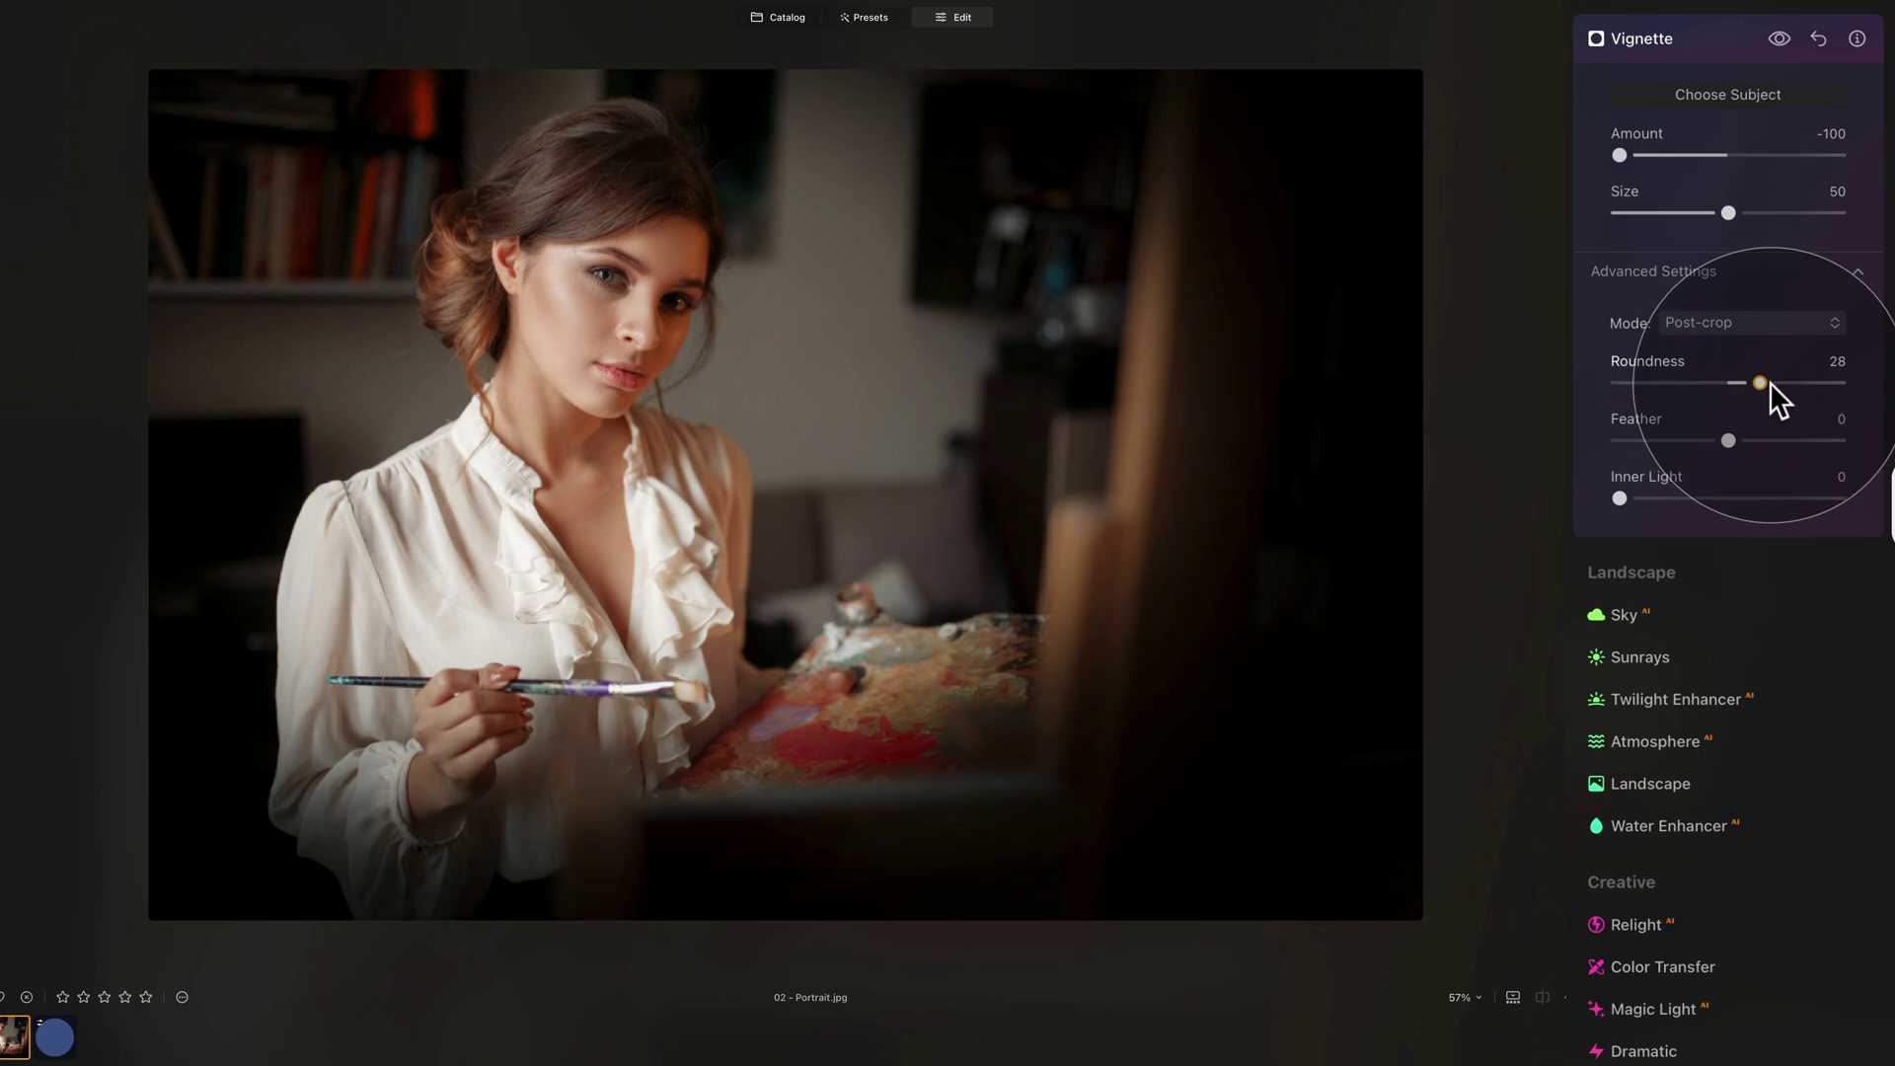
drag(1773, 383, 1793, 385)
click(1624, 560)
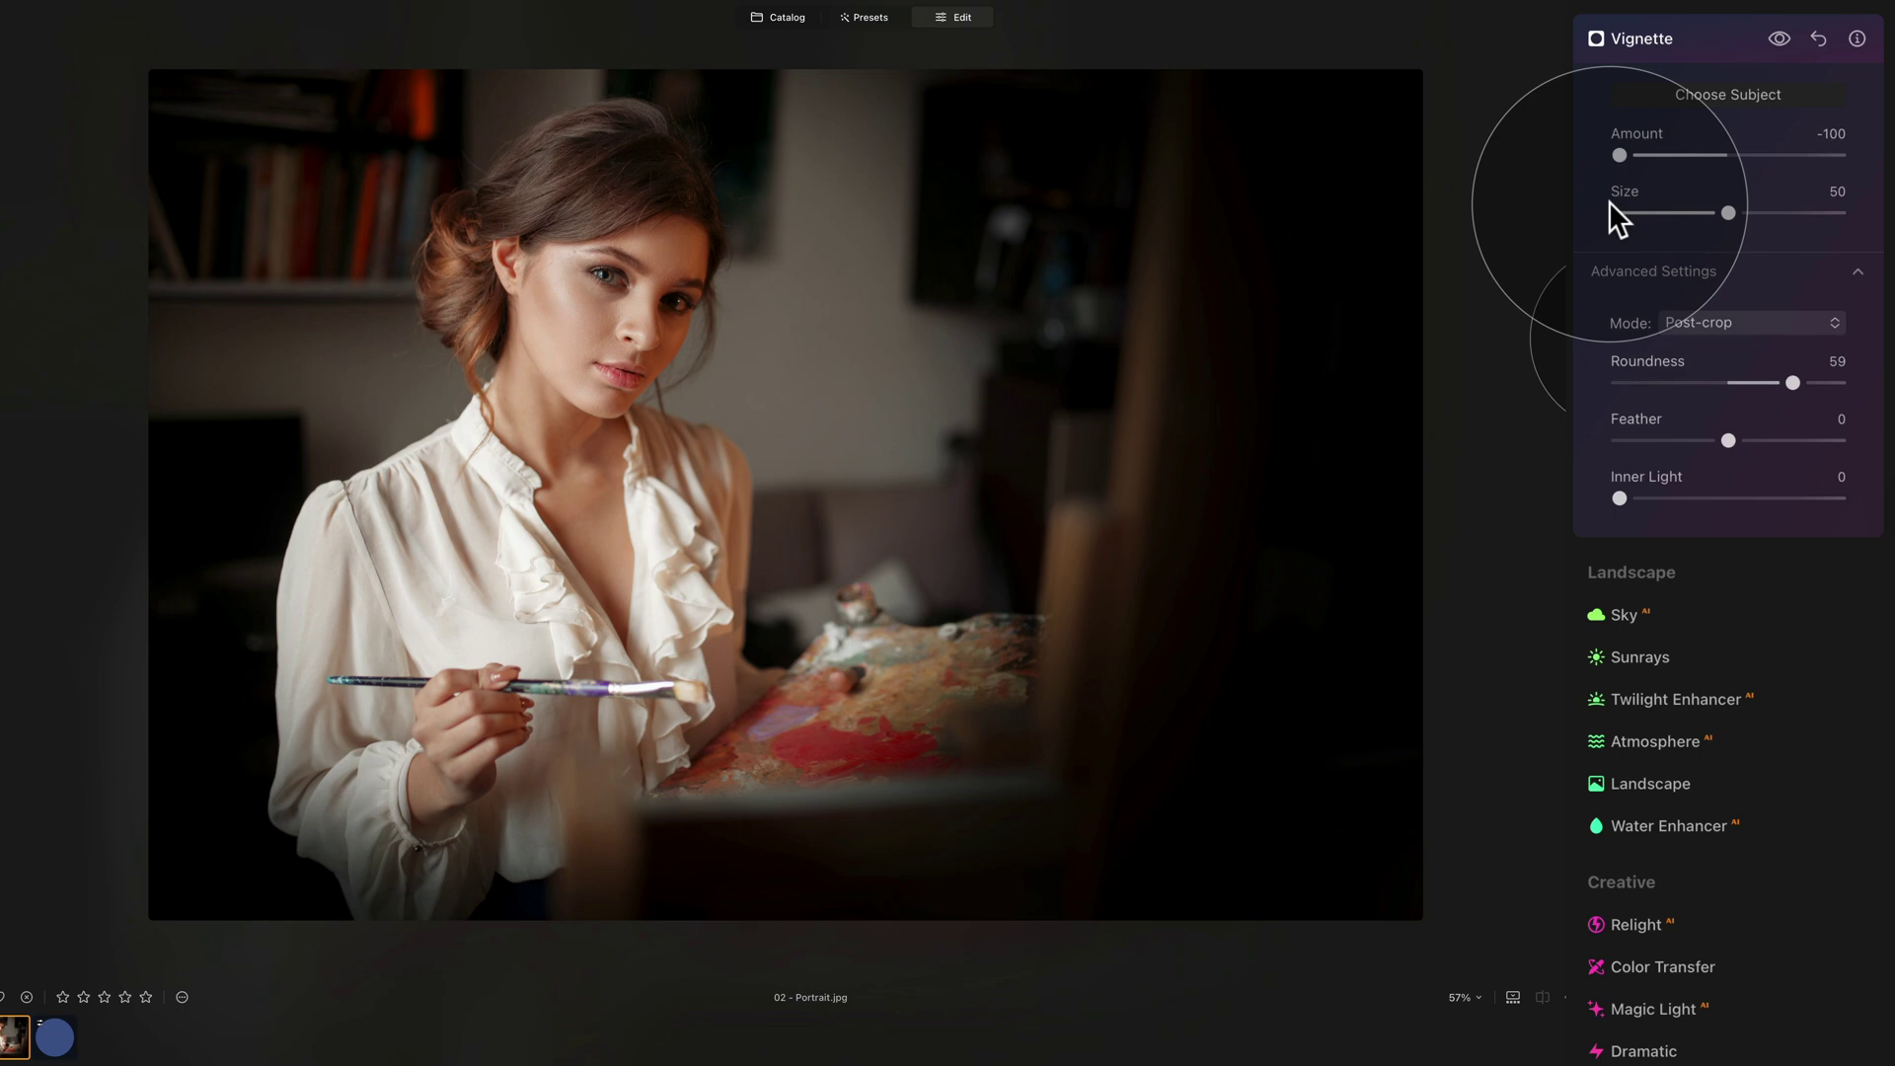
drag(1620, 155, 1660, 162)
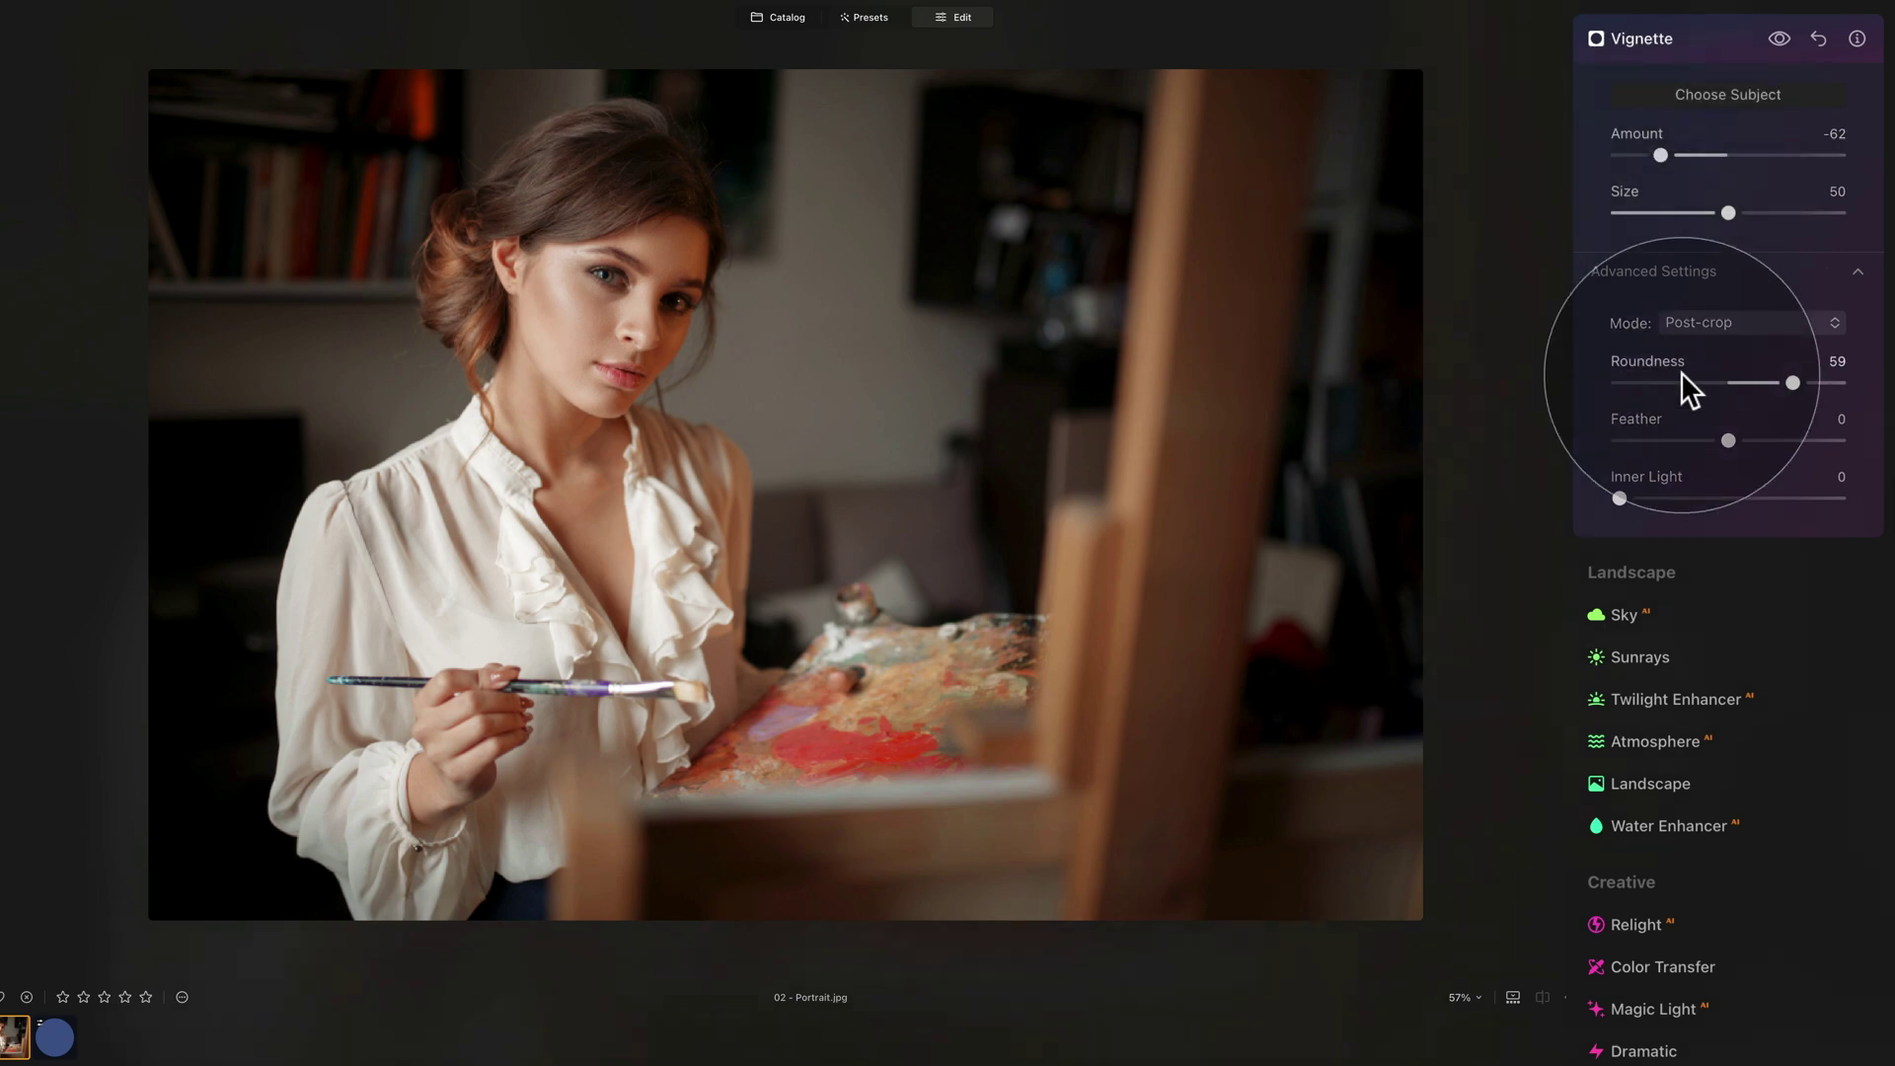
drag(1619, 497, 1661, 501)
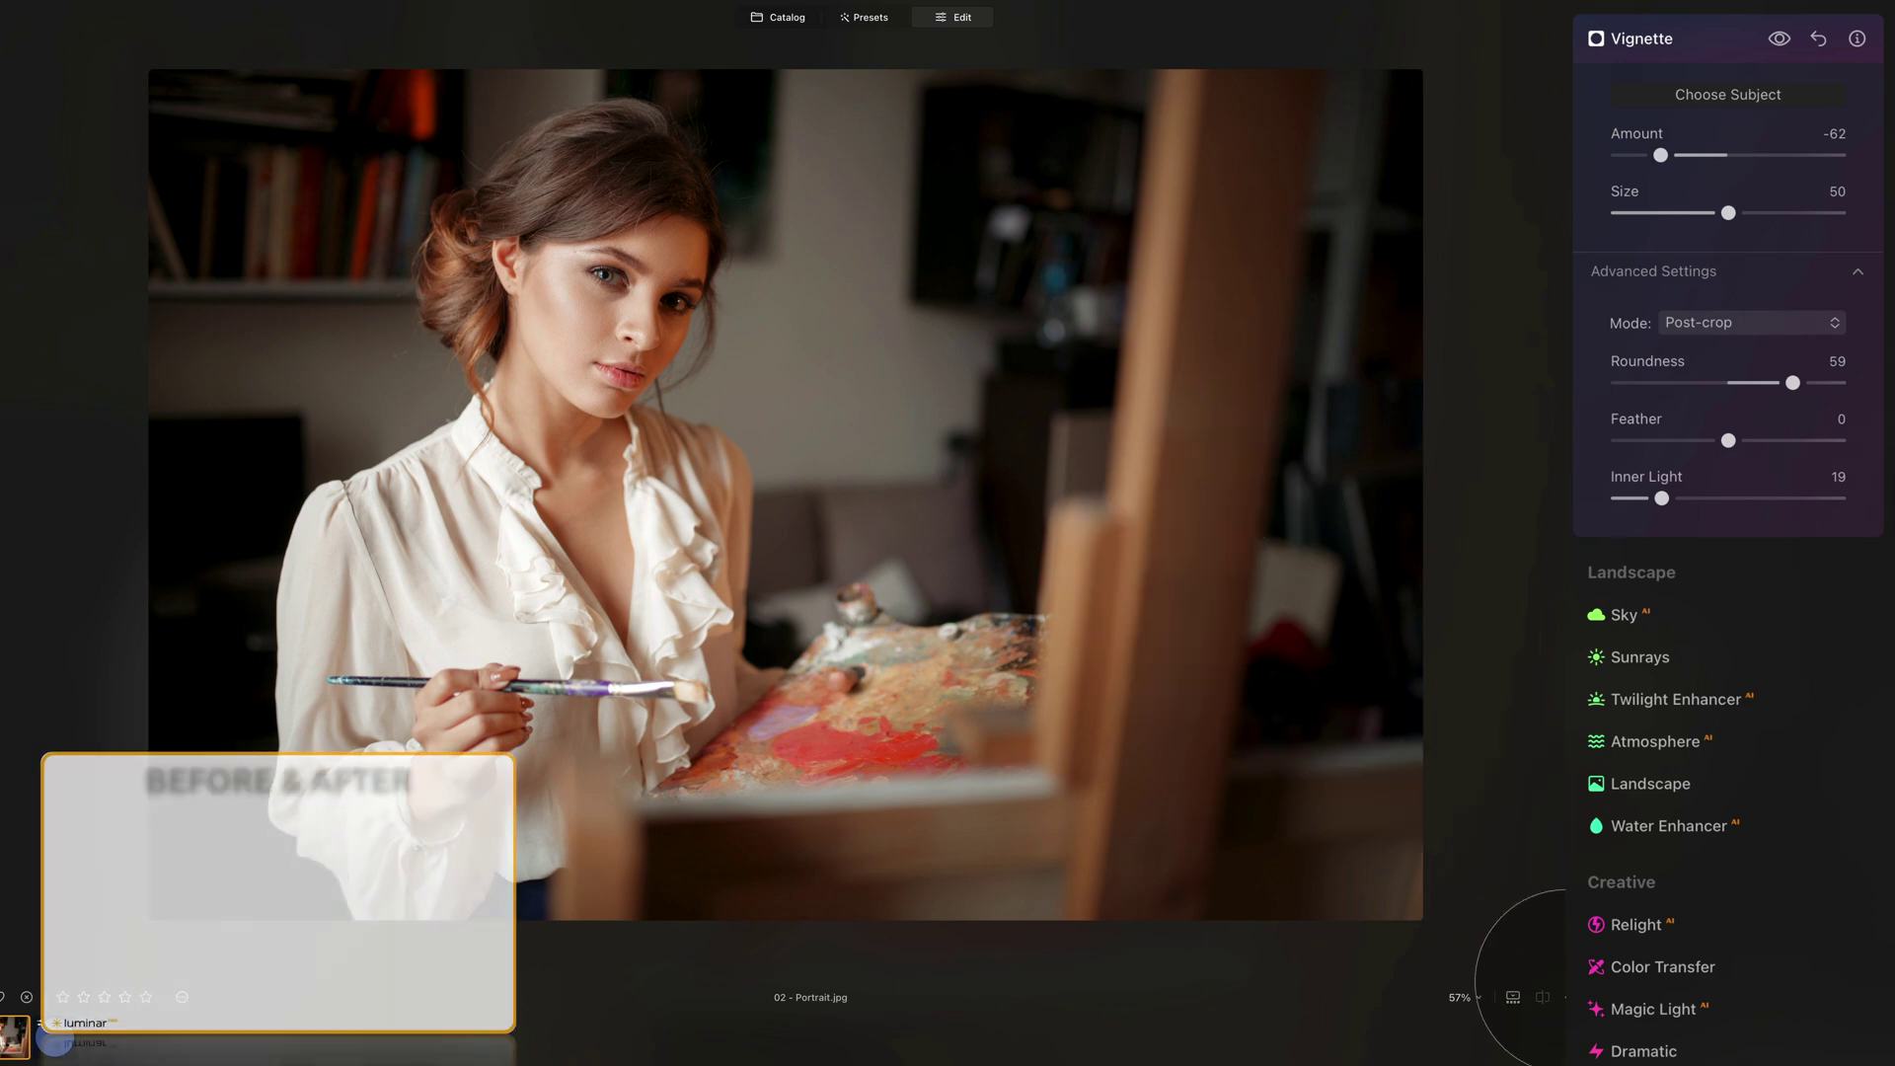
- Compare Before/After and toggle the vignette, then set Amount to -100 in Post-crop mode
key(backslash)
key(backslash)
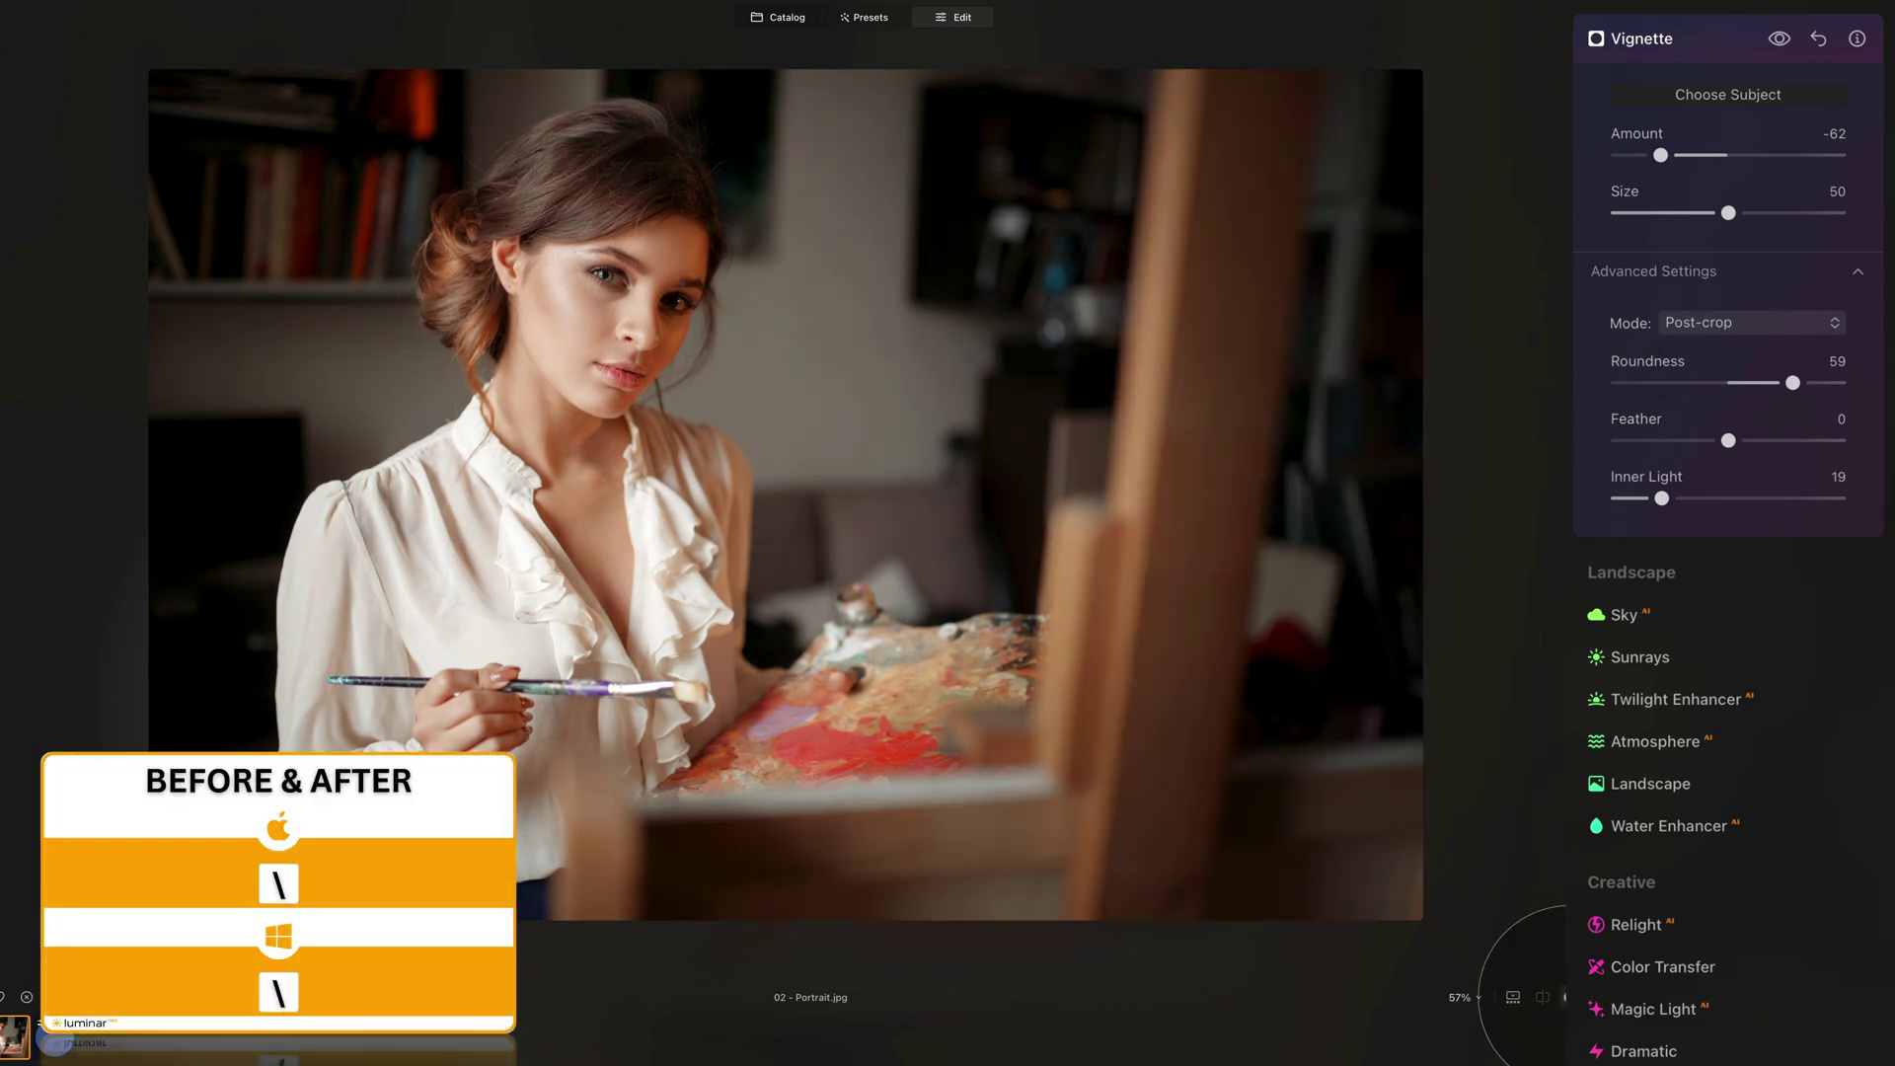
click(1778, 38)
click(1779, 37)
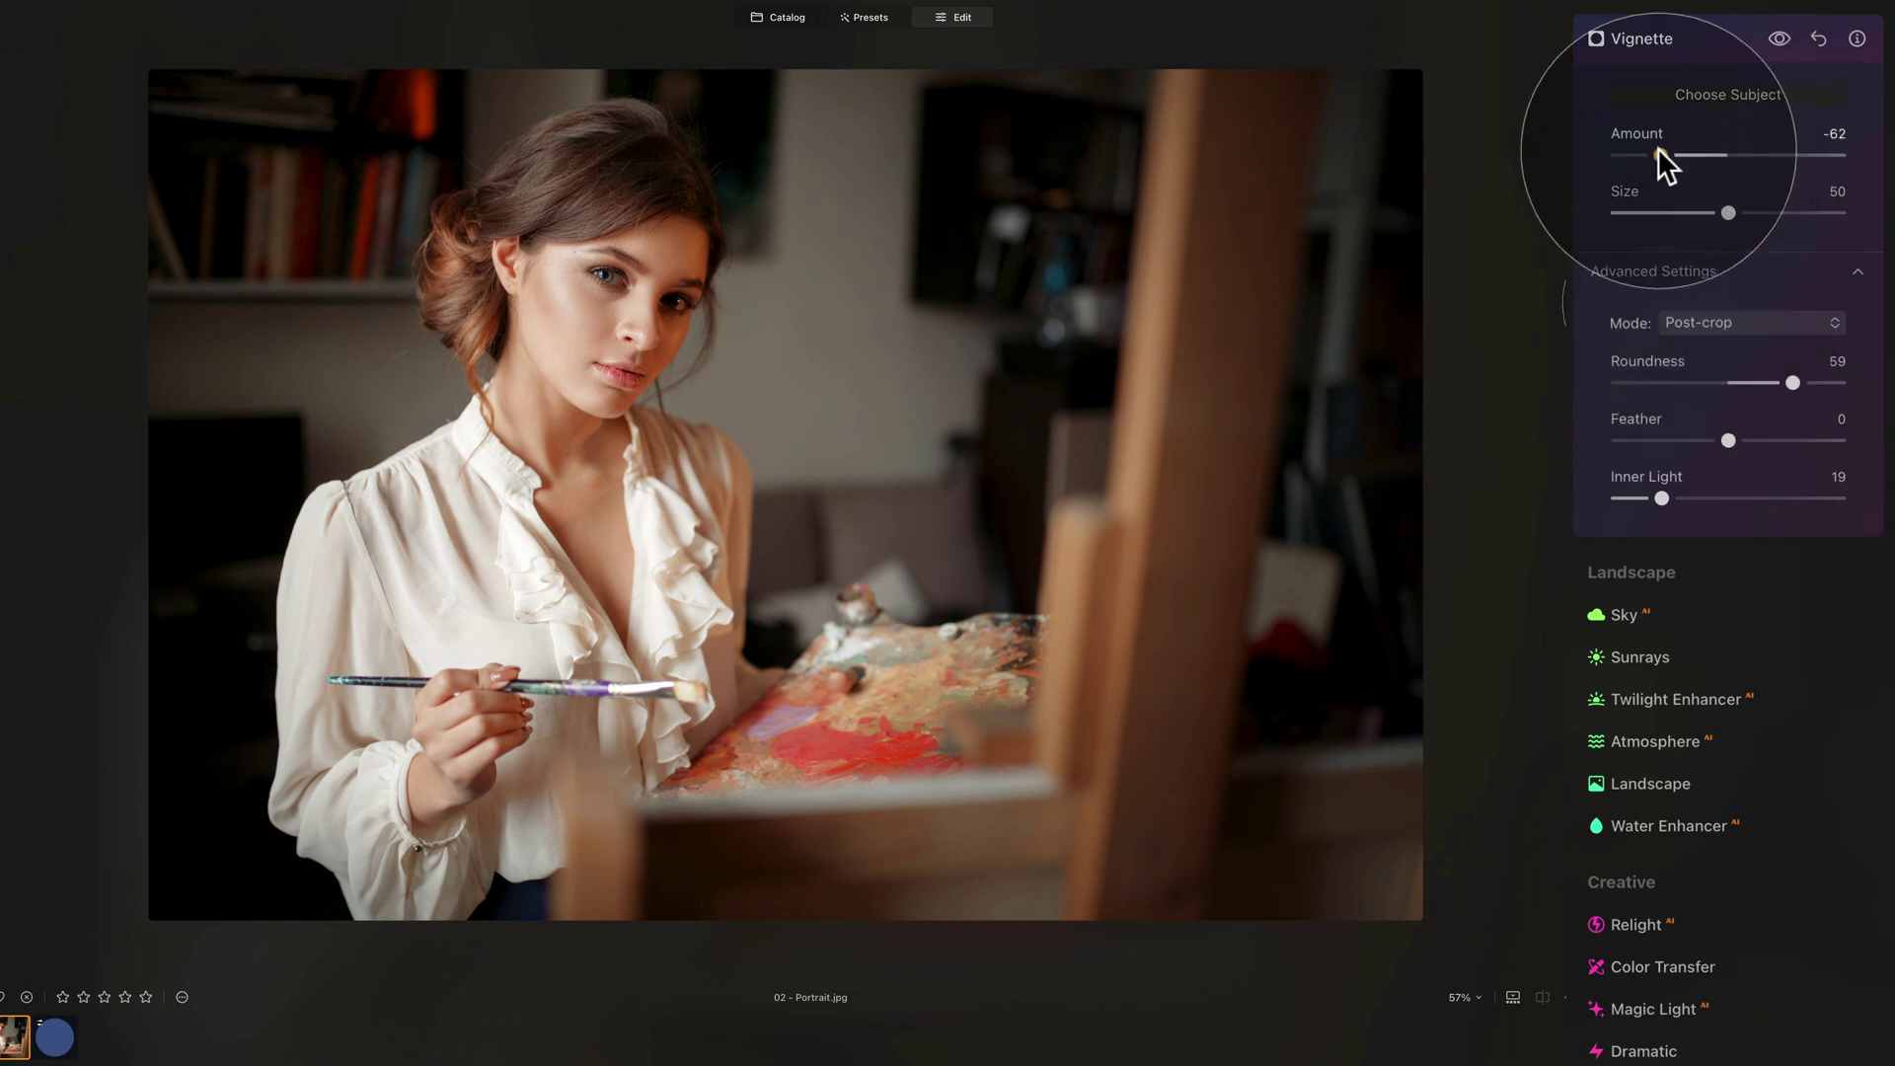
drag(1640, 154, 1617, 155)
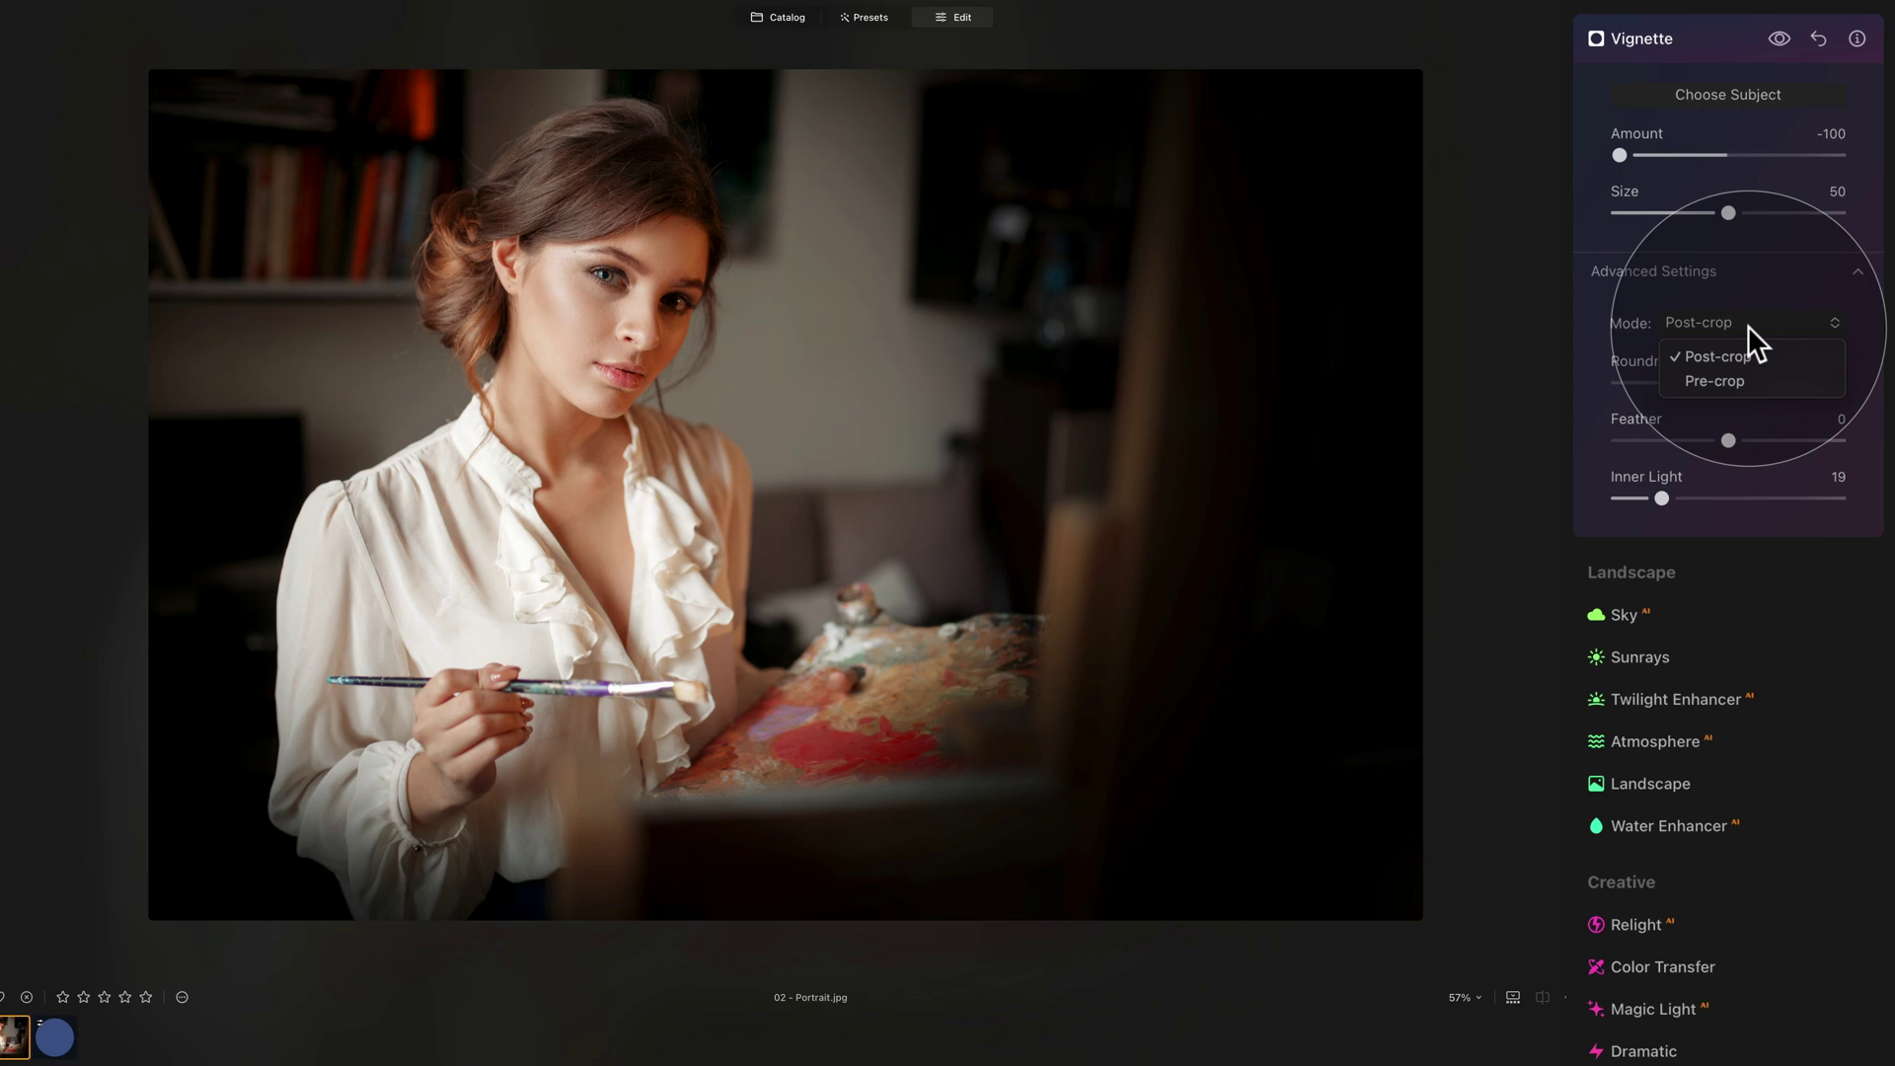
click(1777, 357)
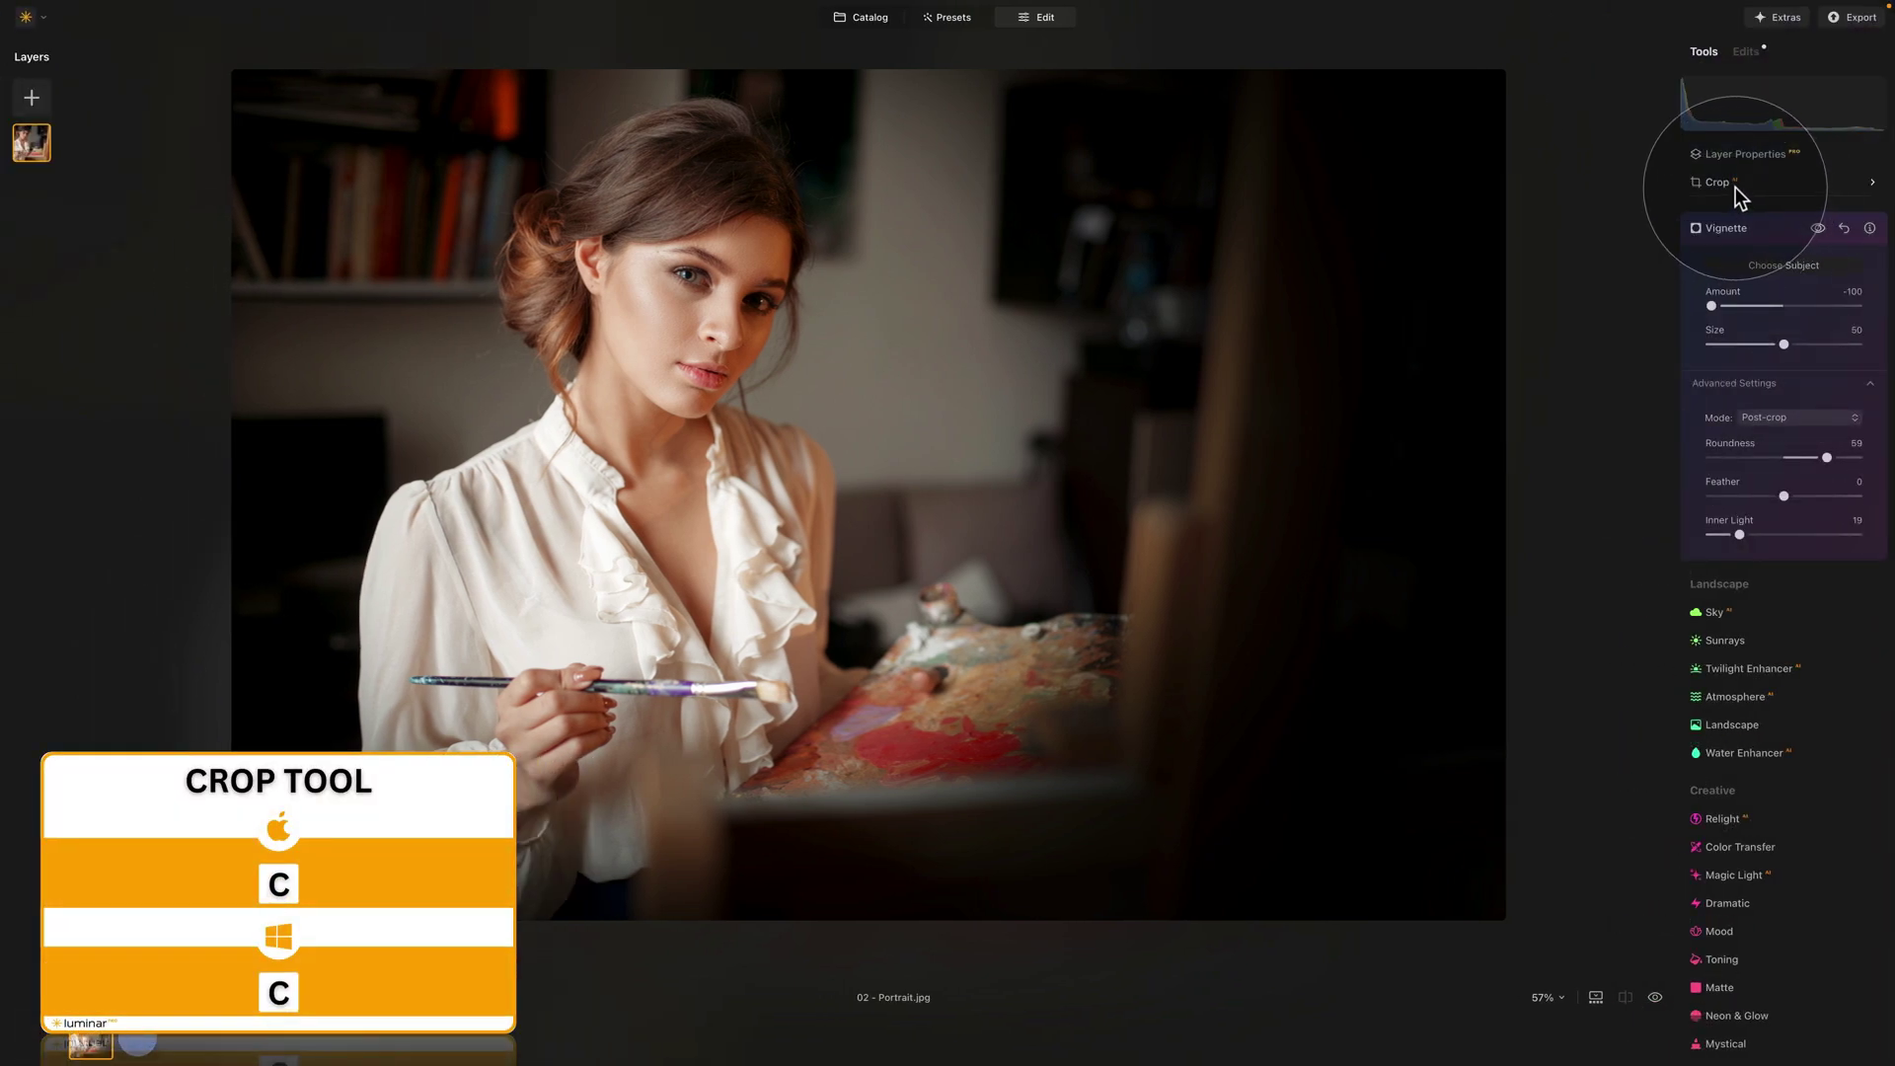
- Crop the portrait to a 1:1 square around the woman's face and upper body, and apply it
click(1735, 191)
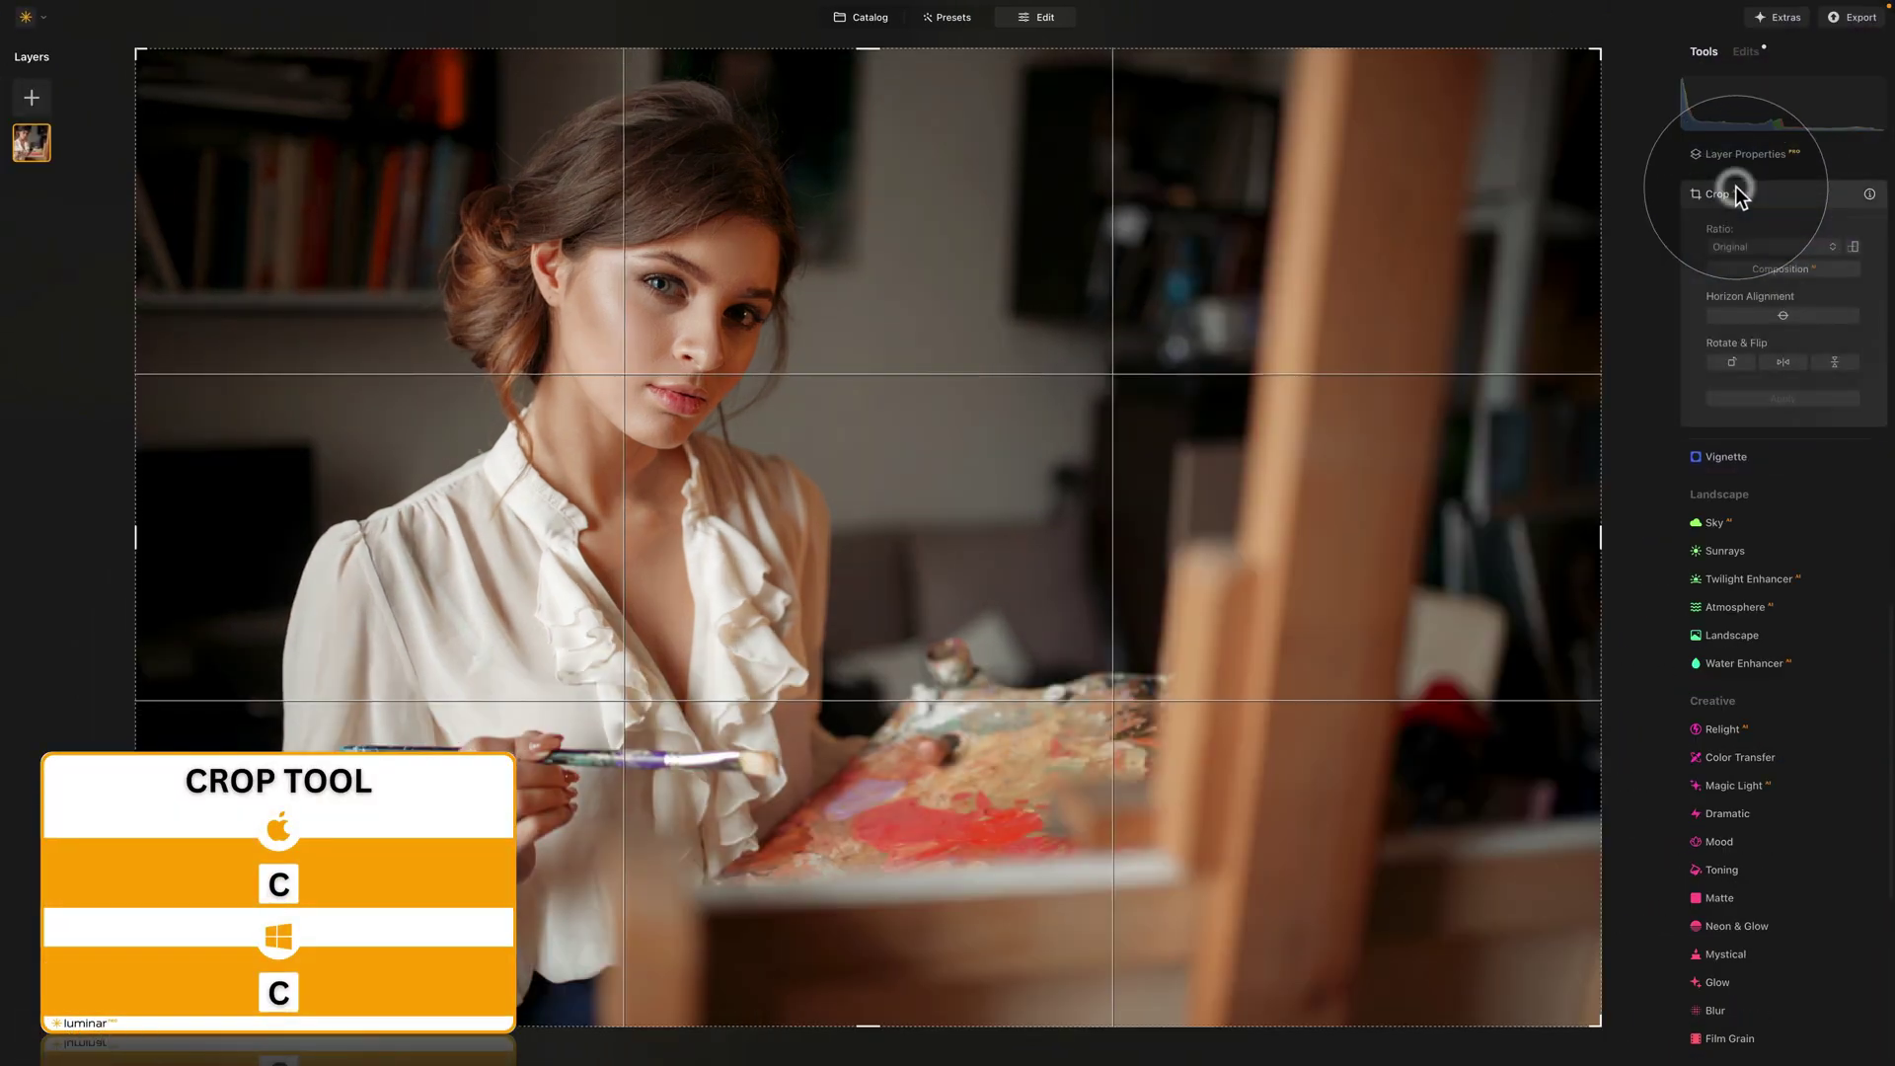
click(1742, 247)
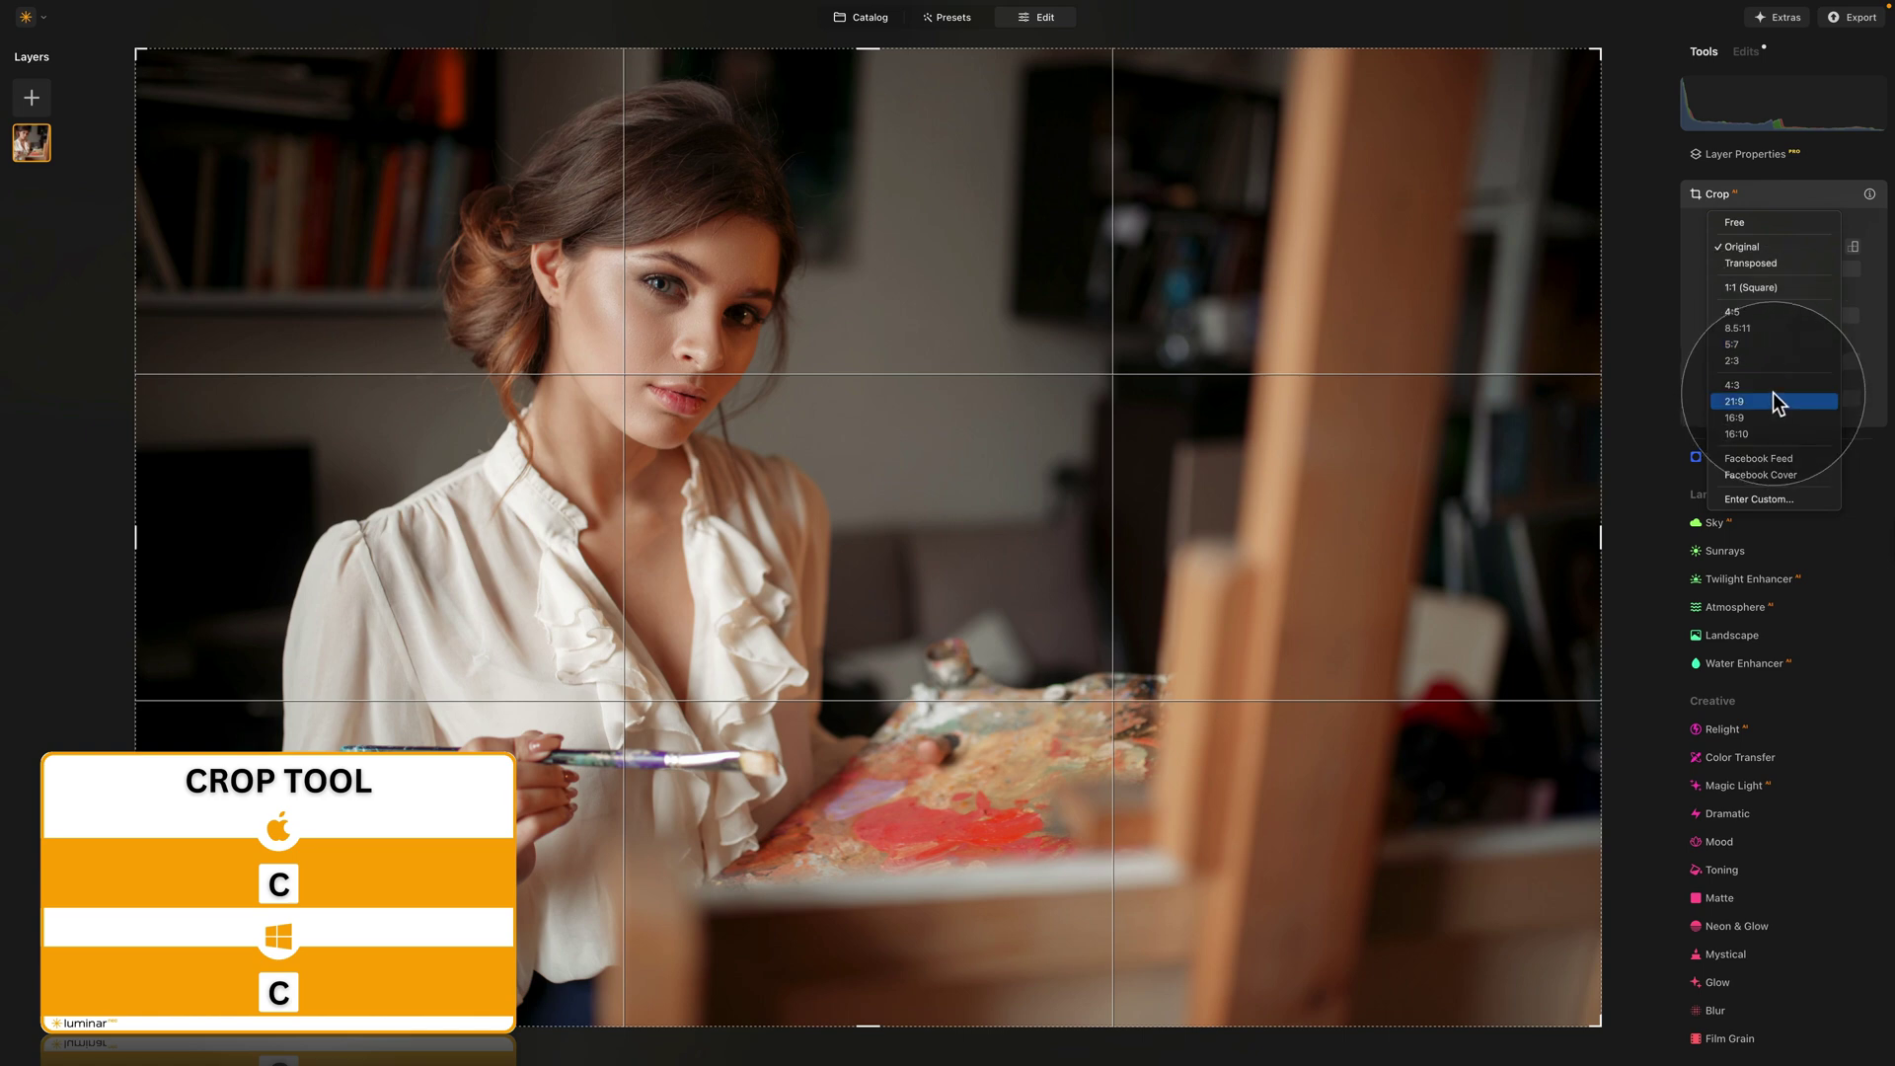
click(1735, 286)
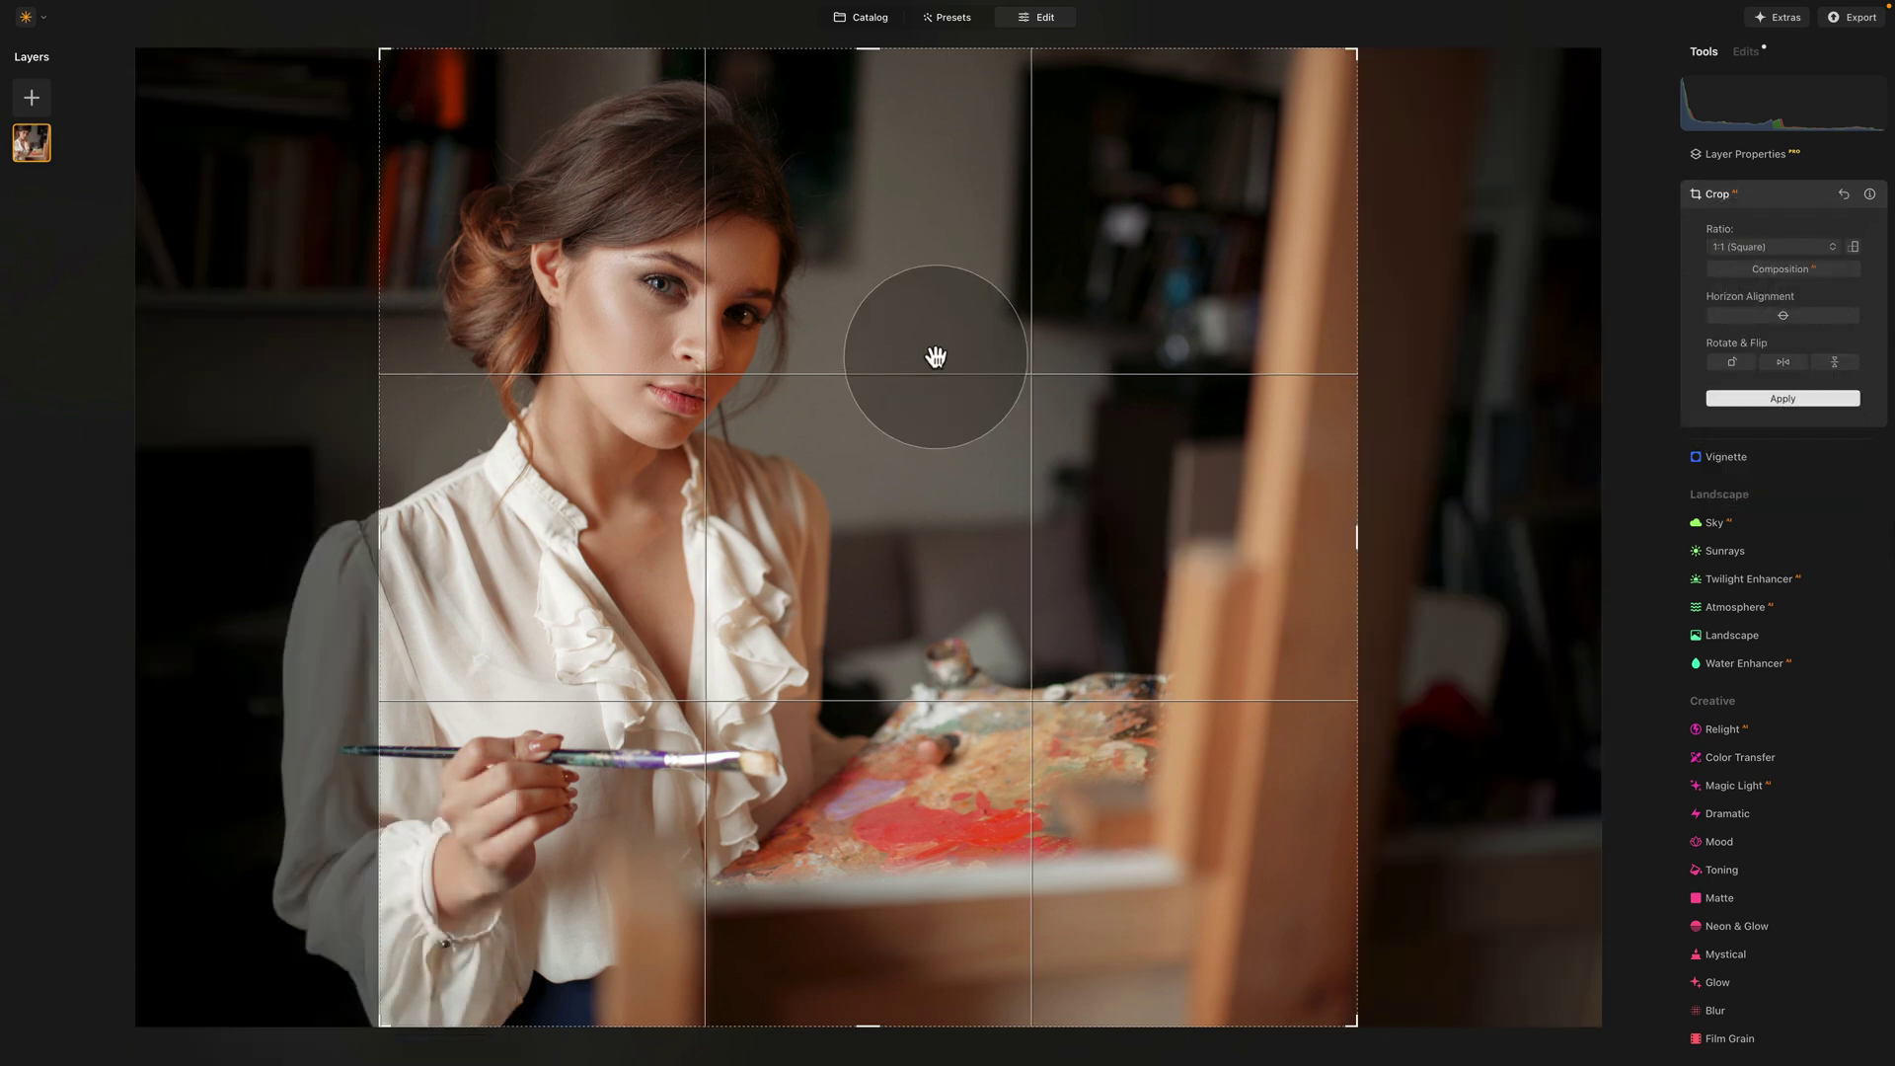
drag(936, 357, 1049, 359)
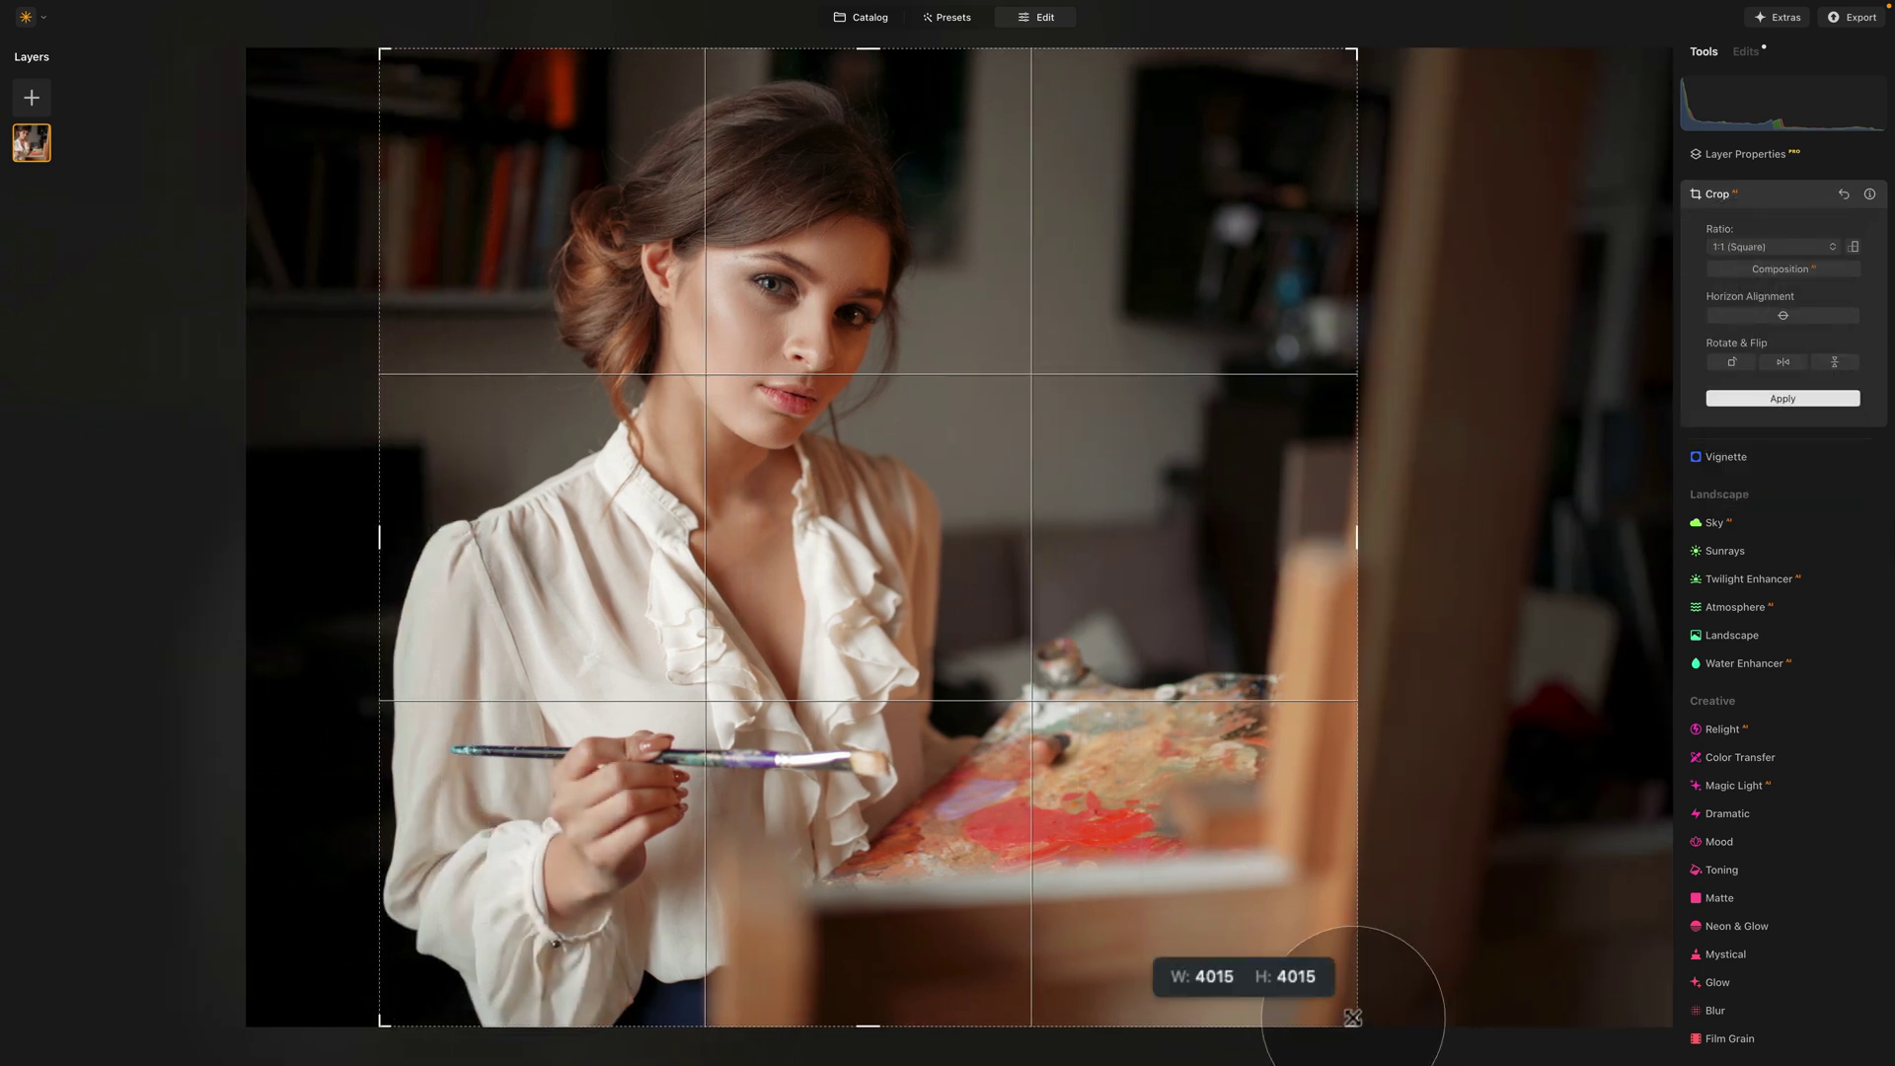
drag(1346, 1013, 1247, 938)
drag(1092, 638, 964, 753)
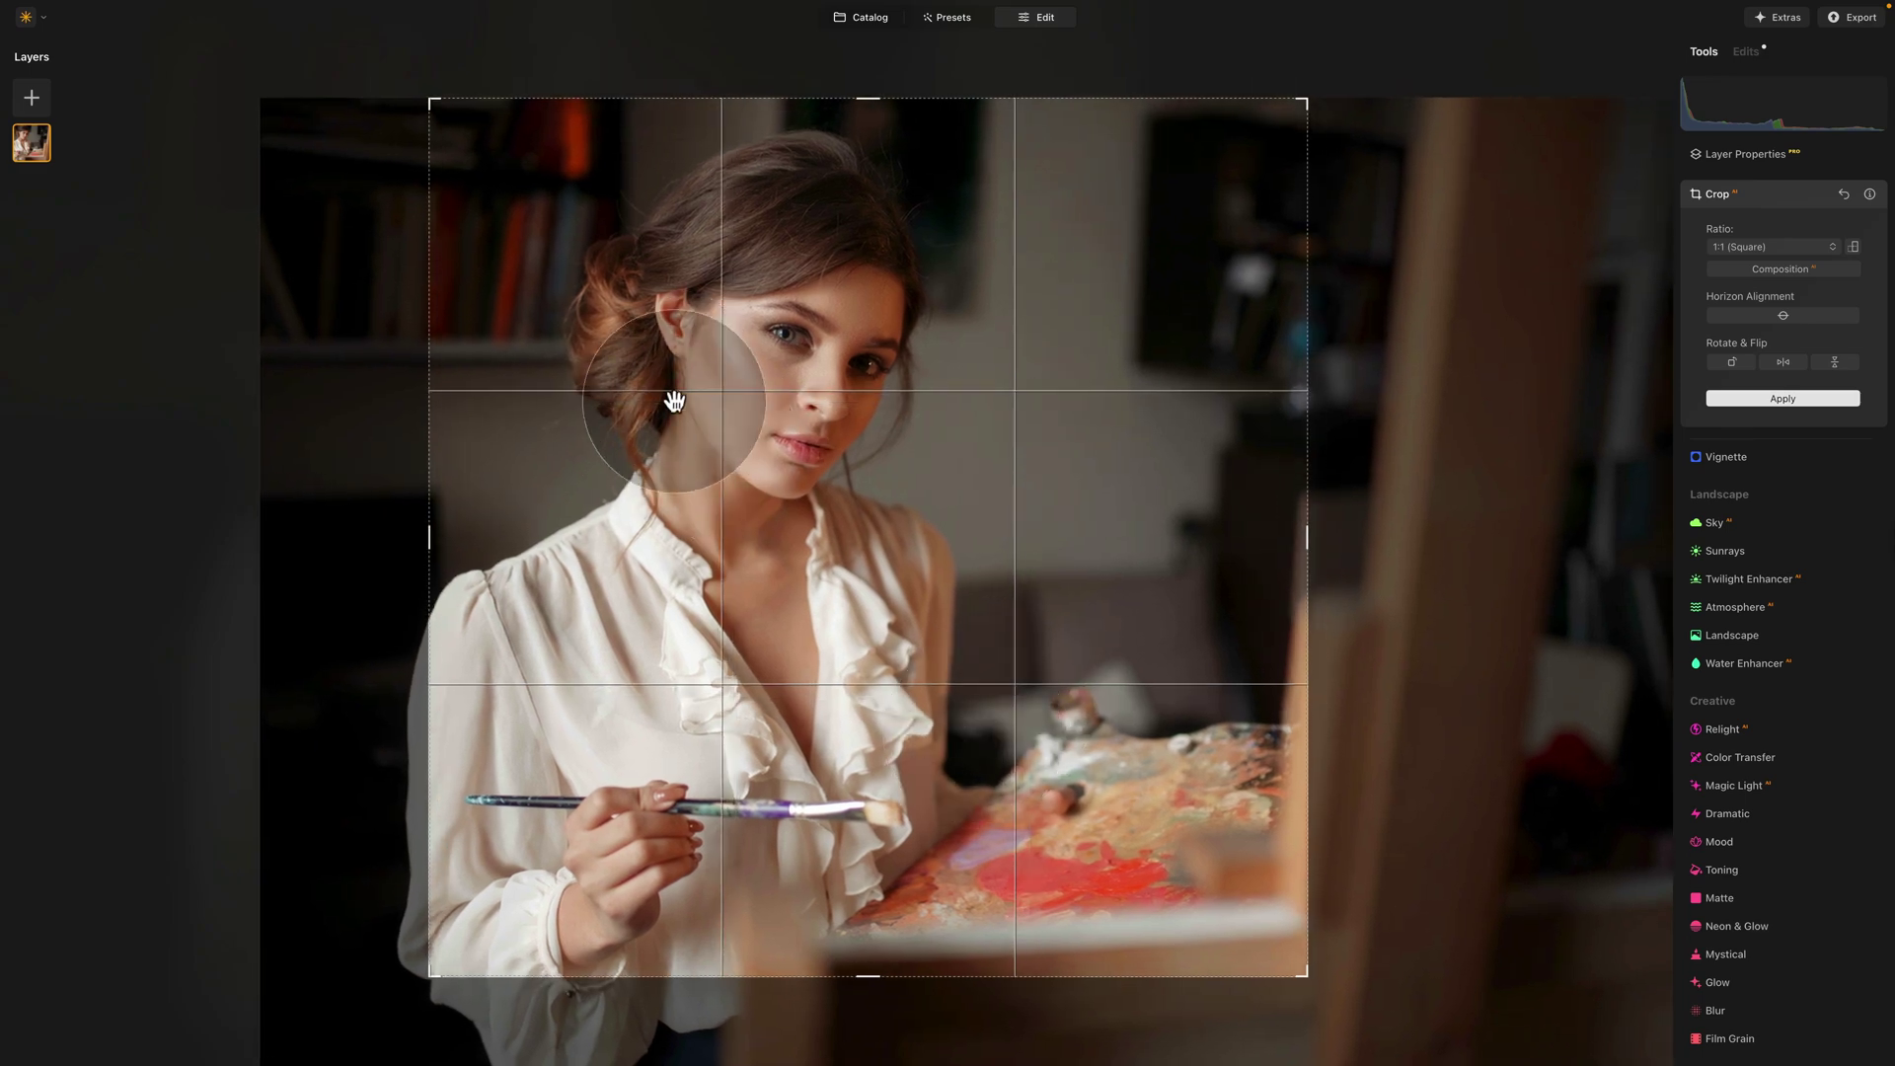
click(1766, 401)
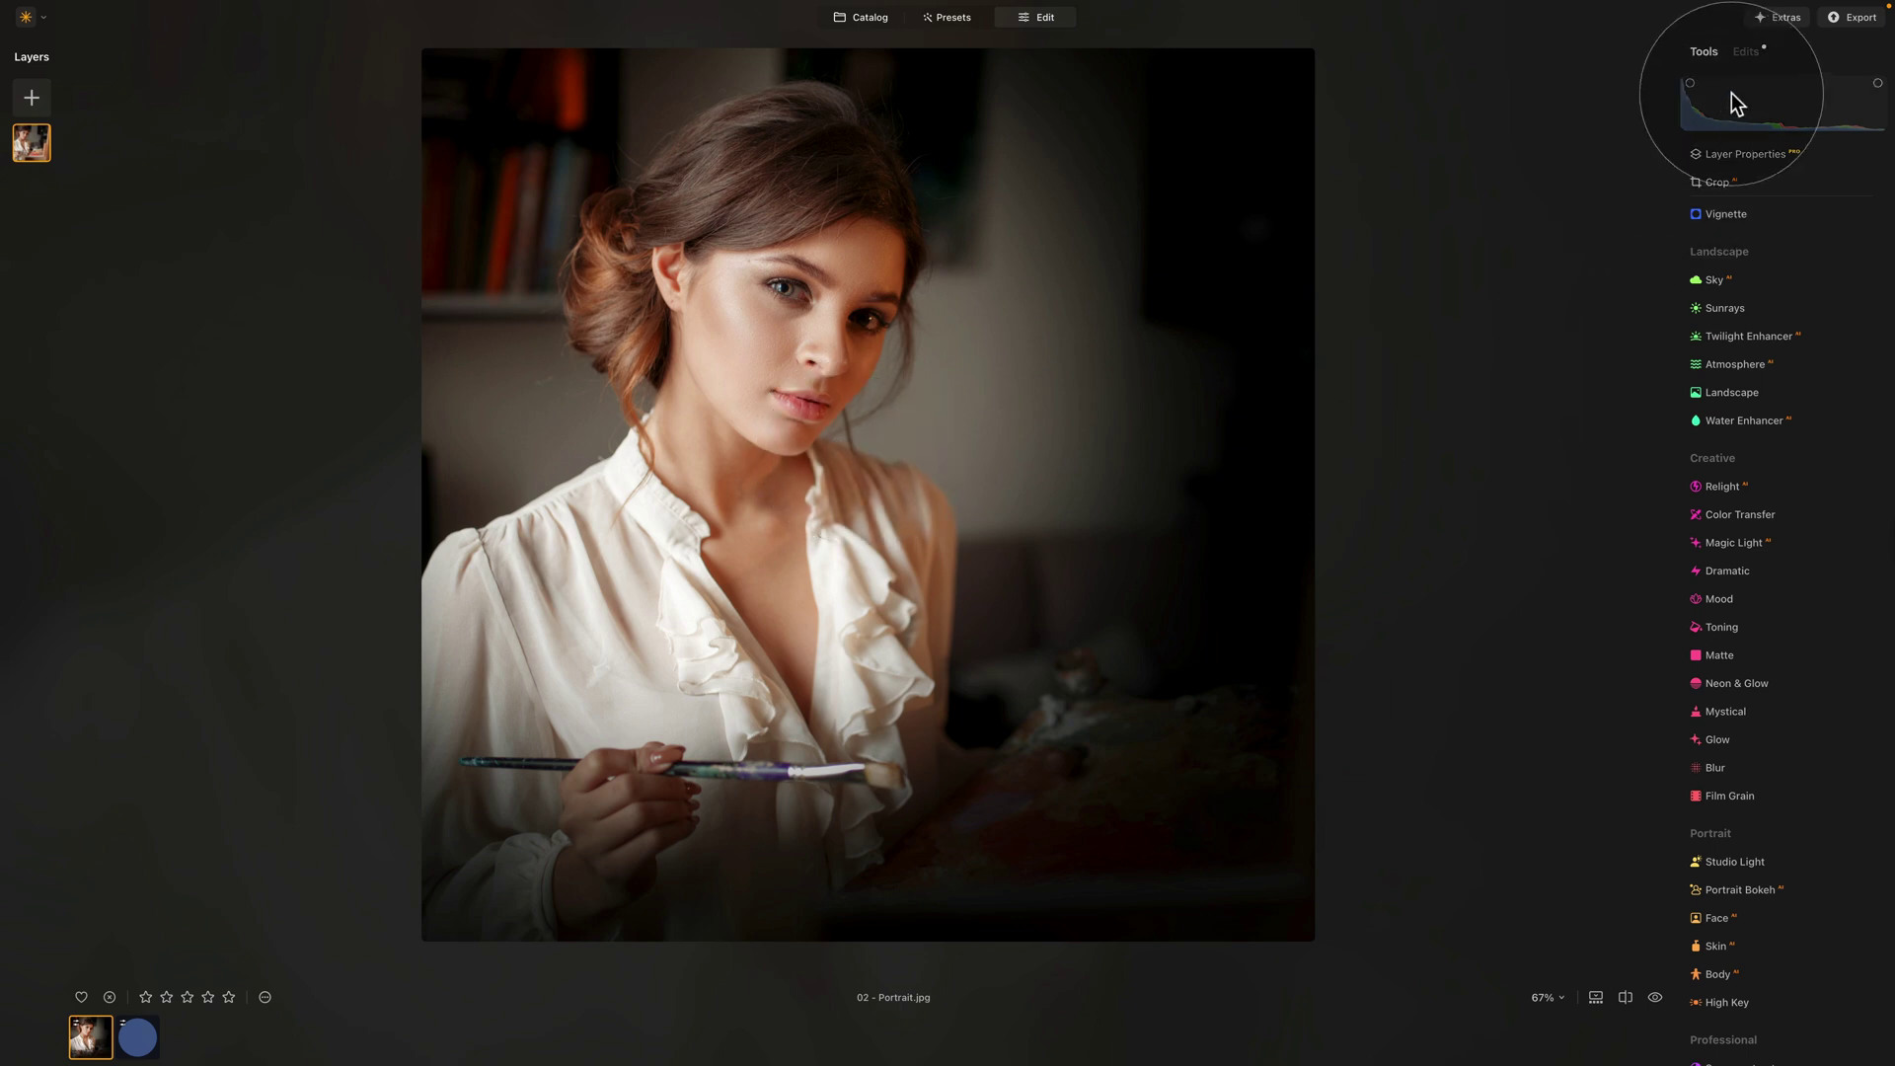
- In the applied edits, expand the Vignette's advanced settings and switch Mode to Pre-crop
click(1750, 49)
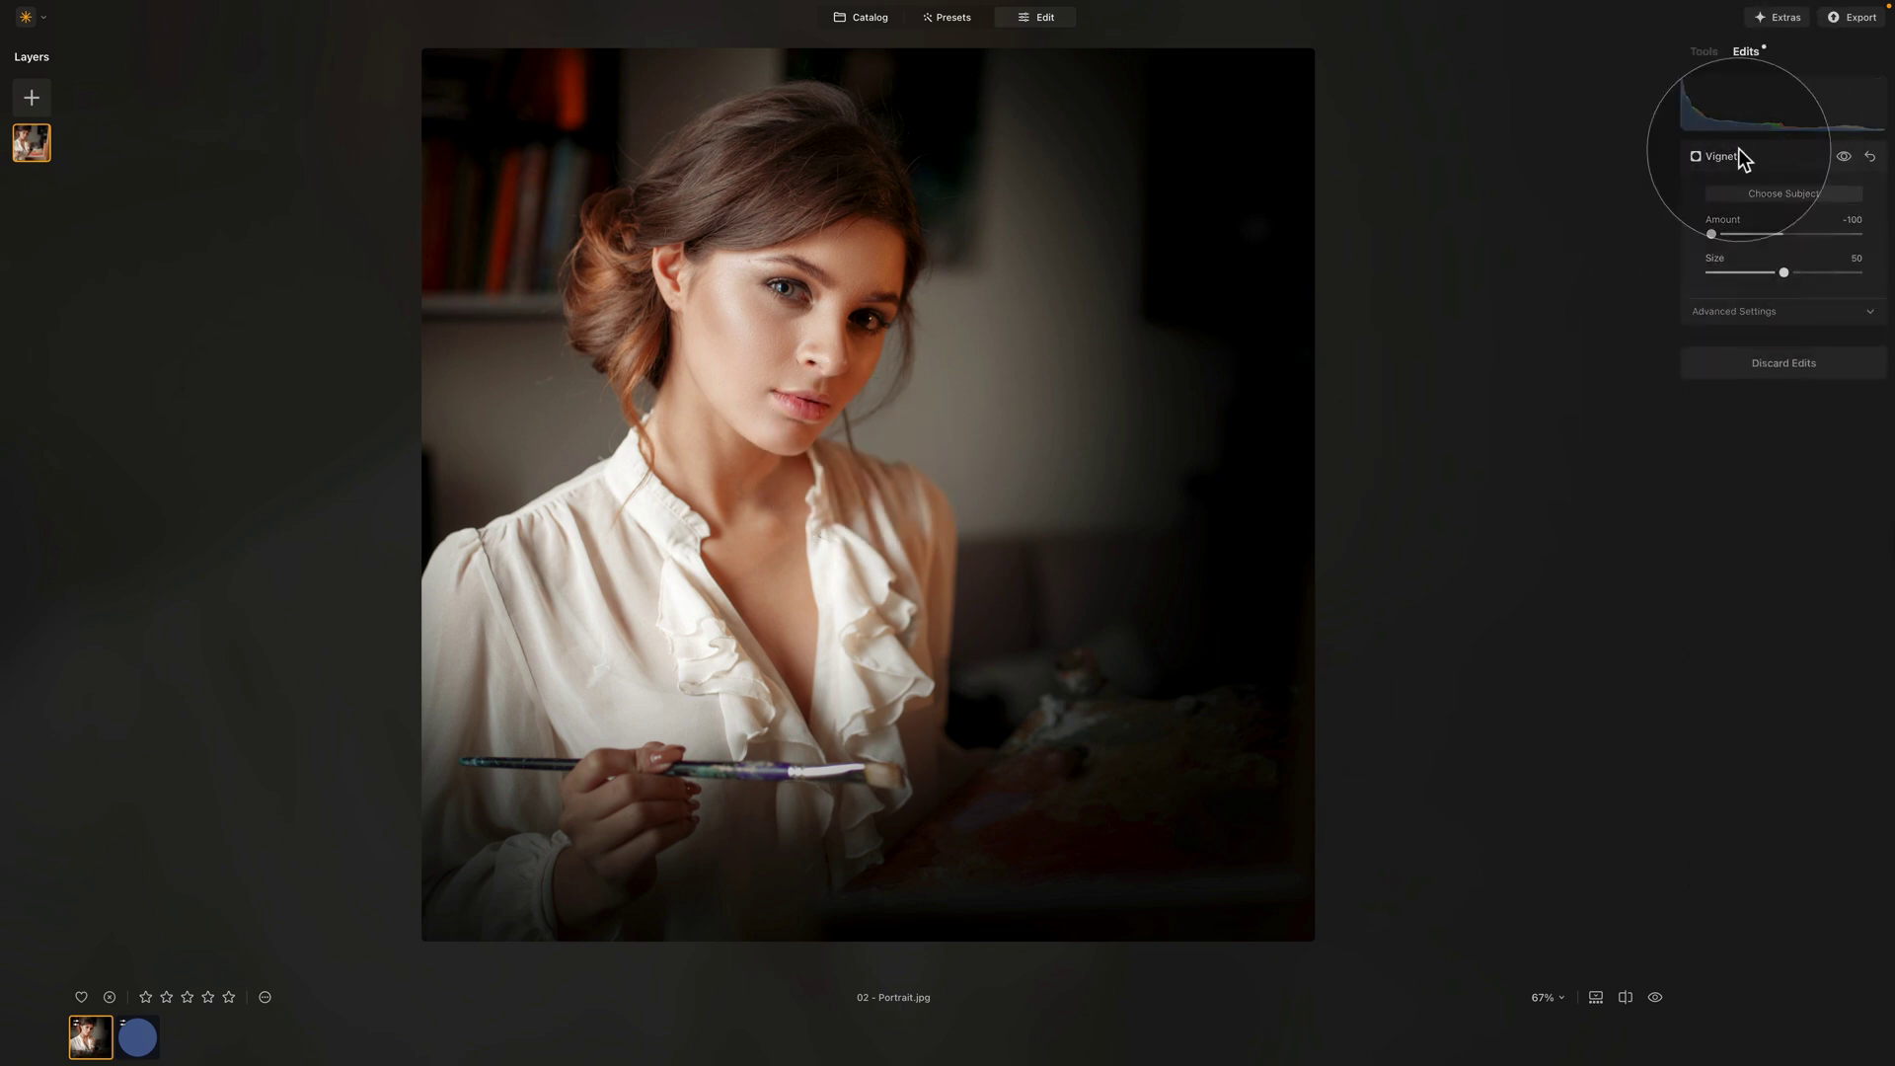
click(1775, 314)
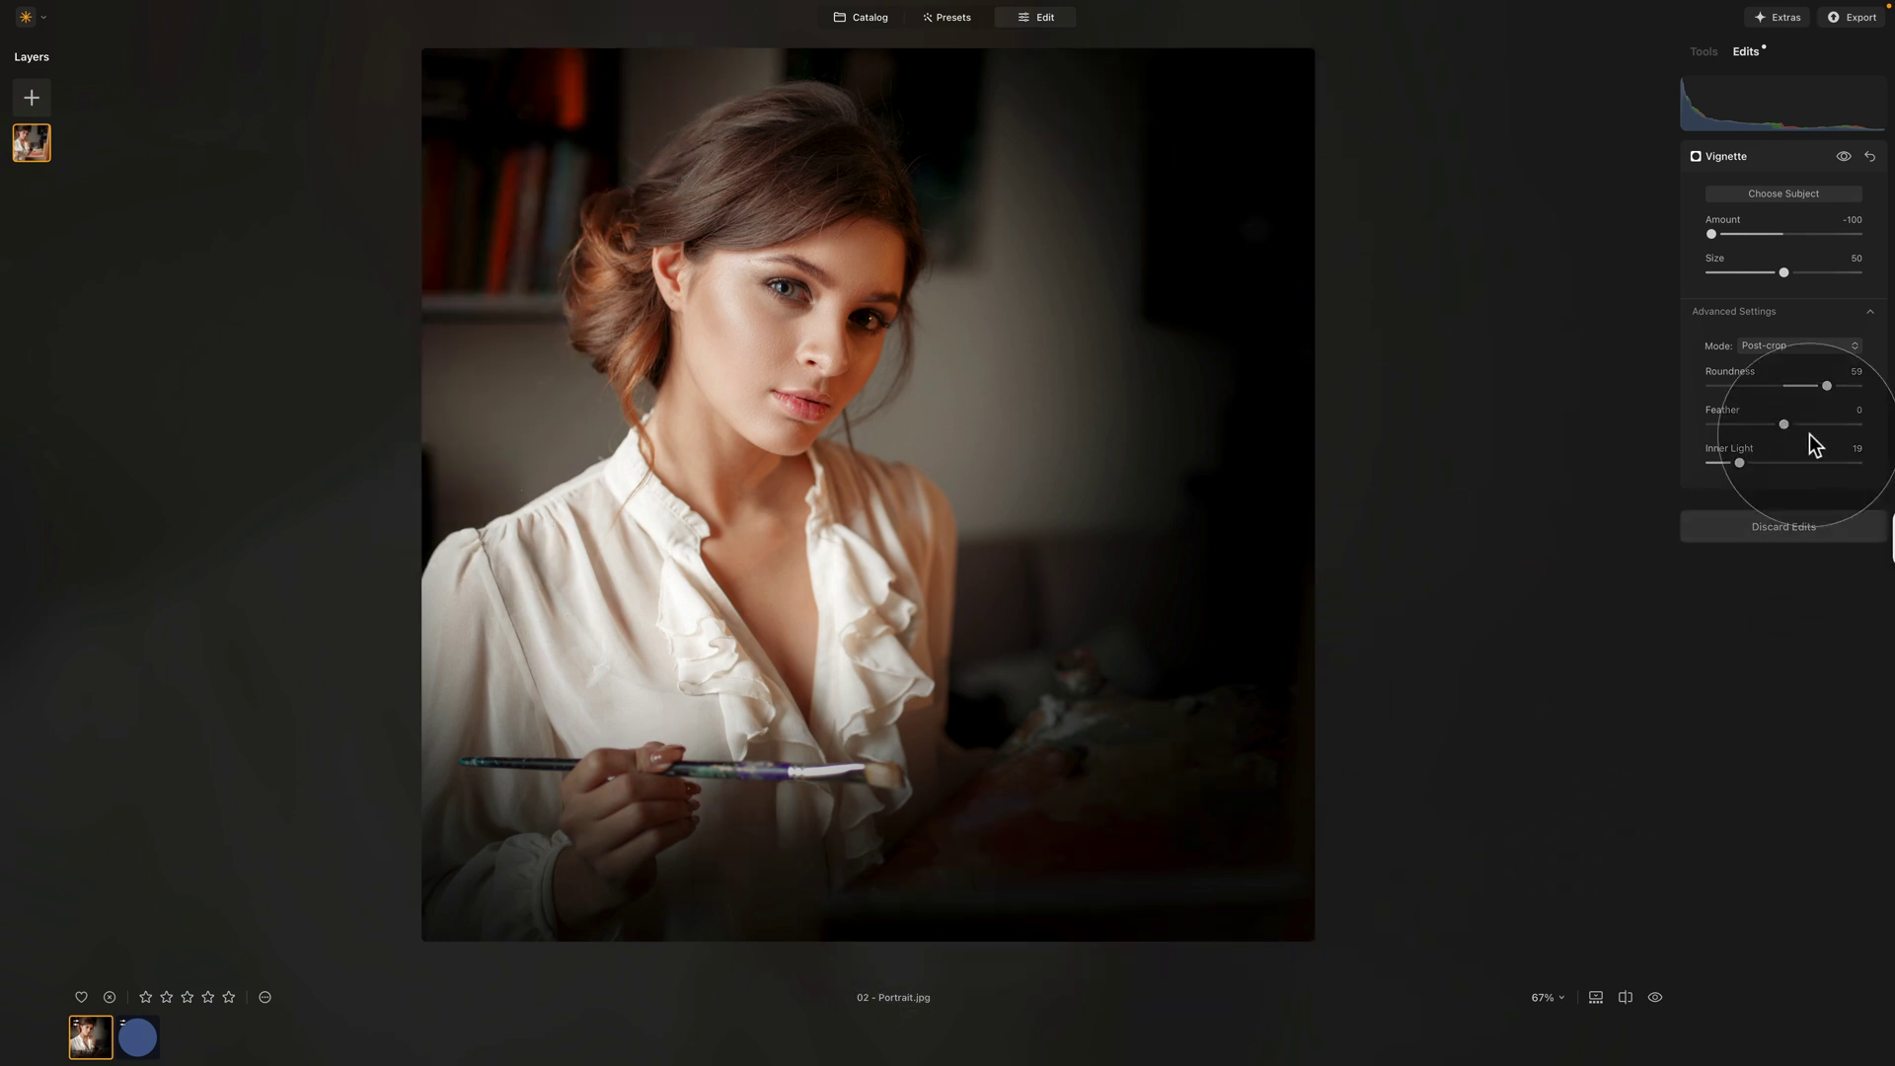
click(1799, 341)
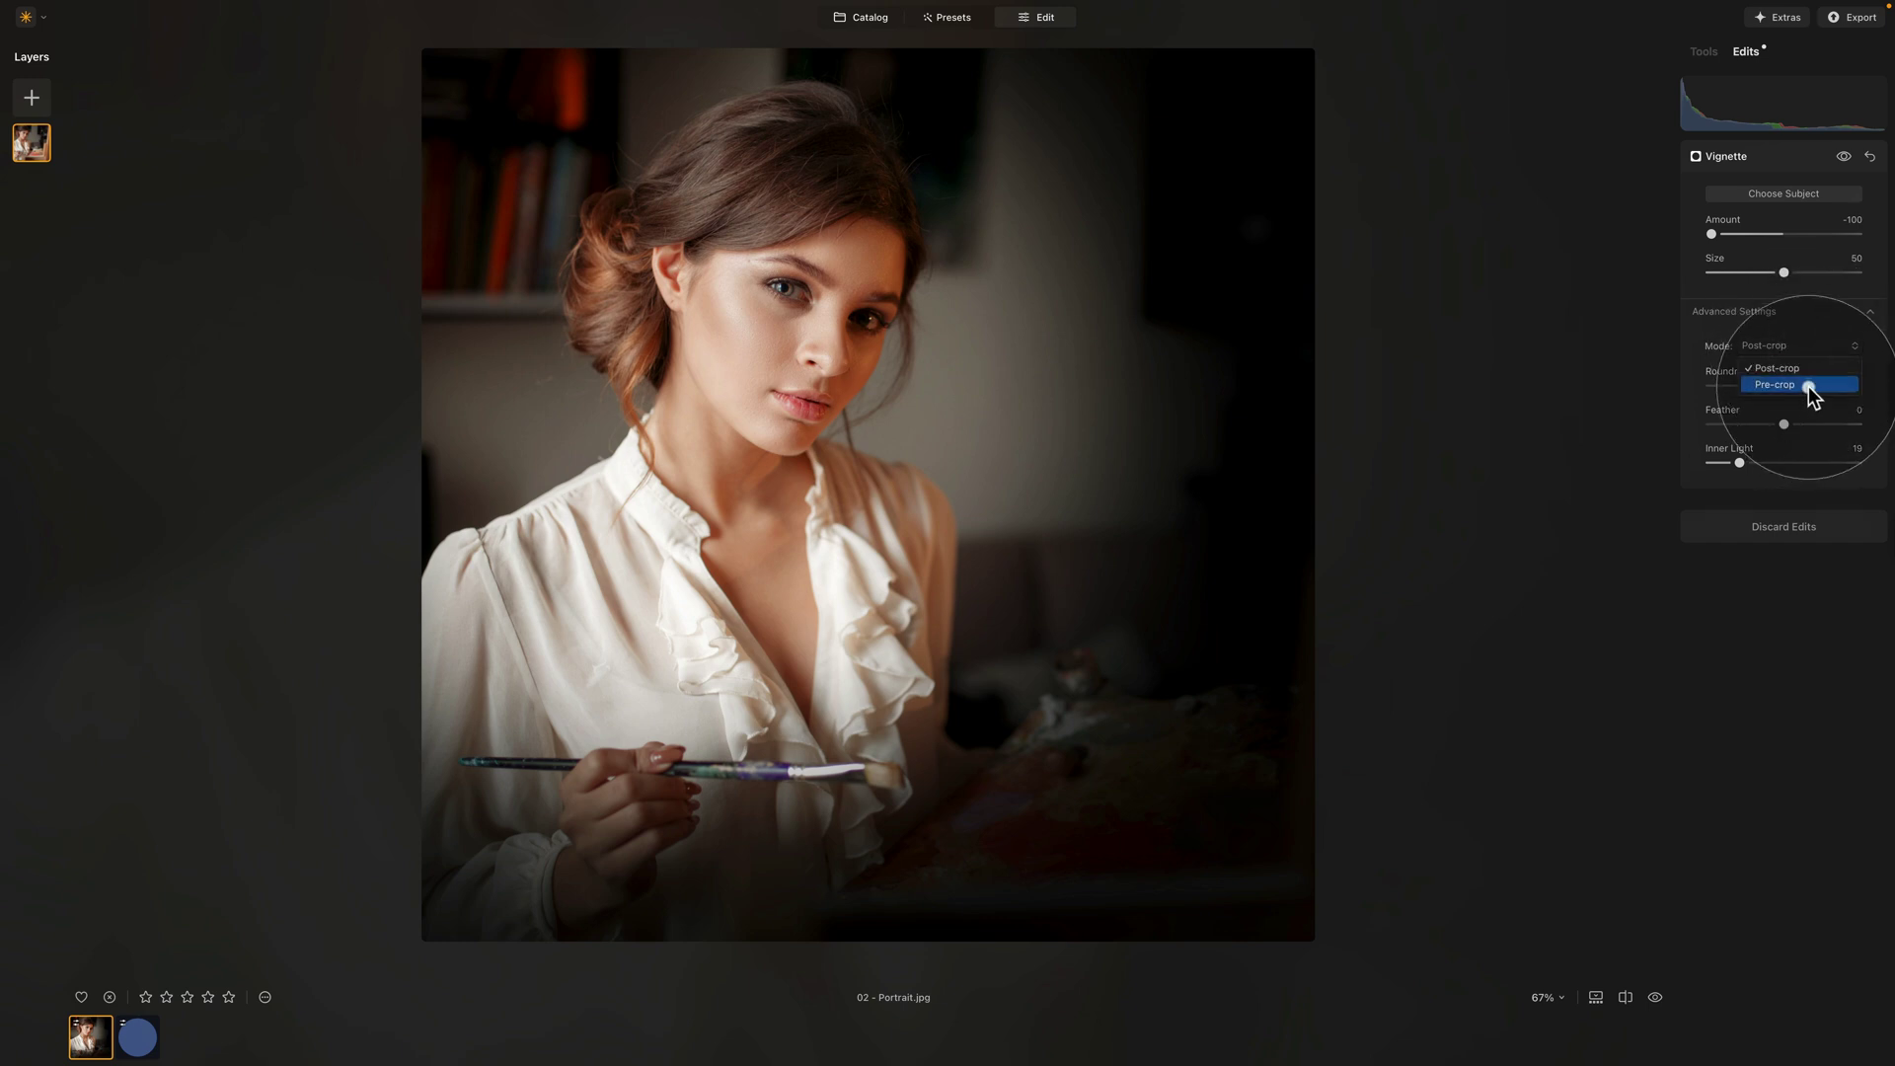
click(1808, 387)
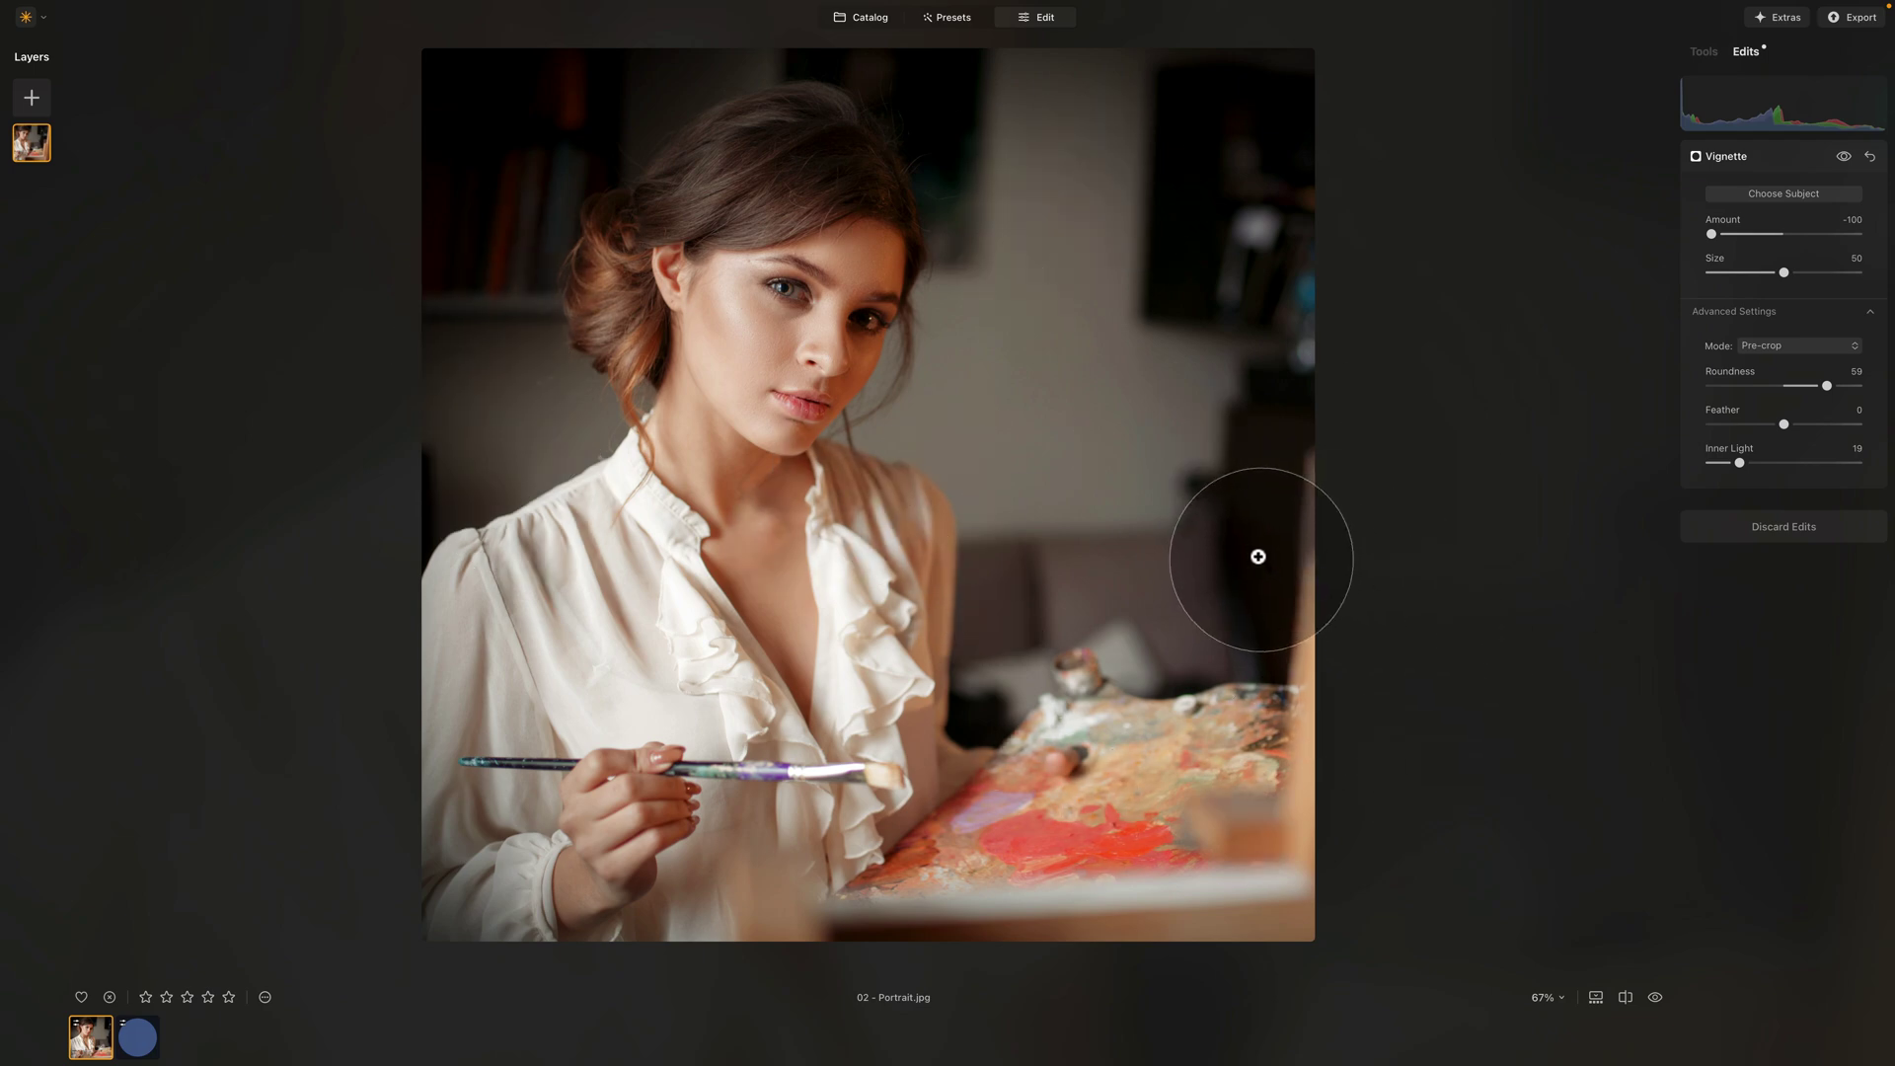
- Toggle the vignette Mode between Post-crop and Pre-crop to compare, finishing on Post-crop
click(1795, 349)
click(1797, 369)
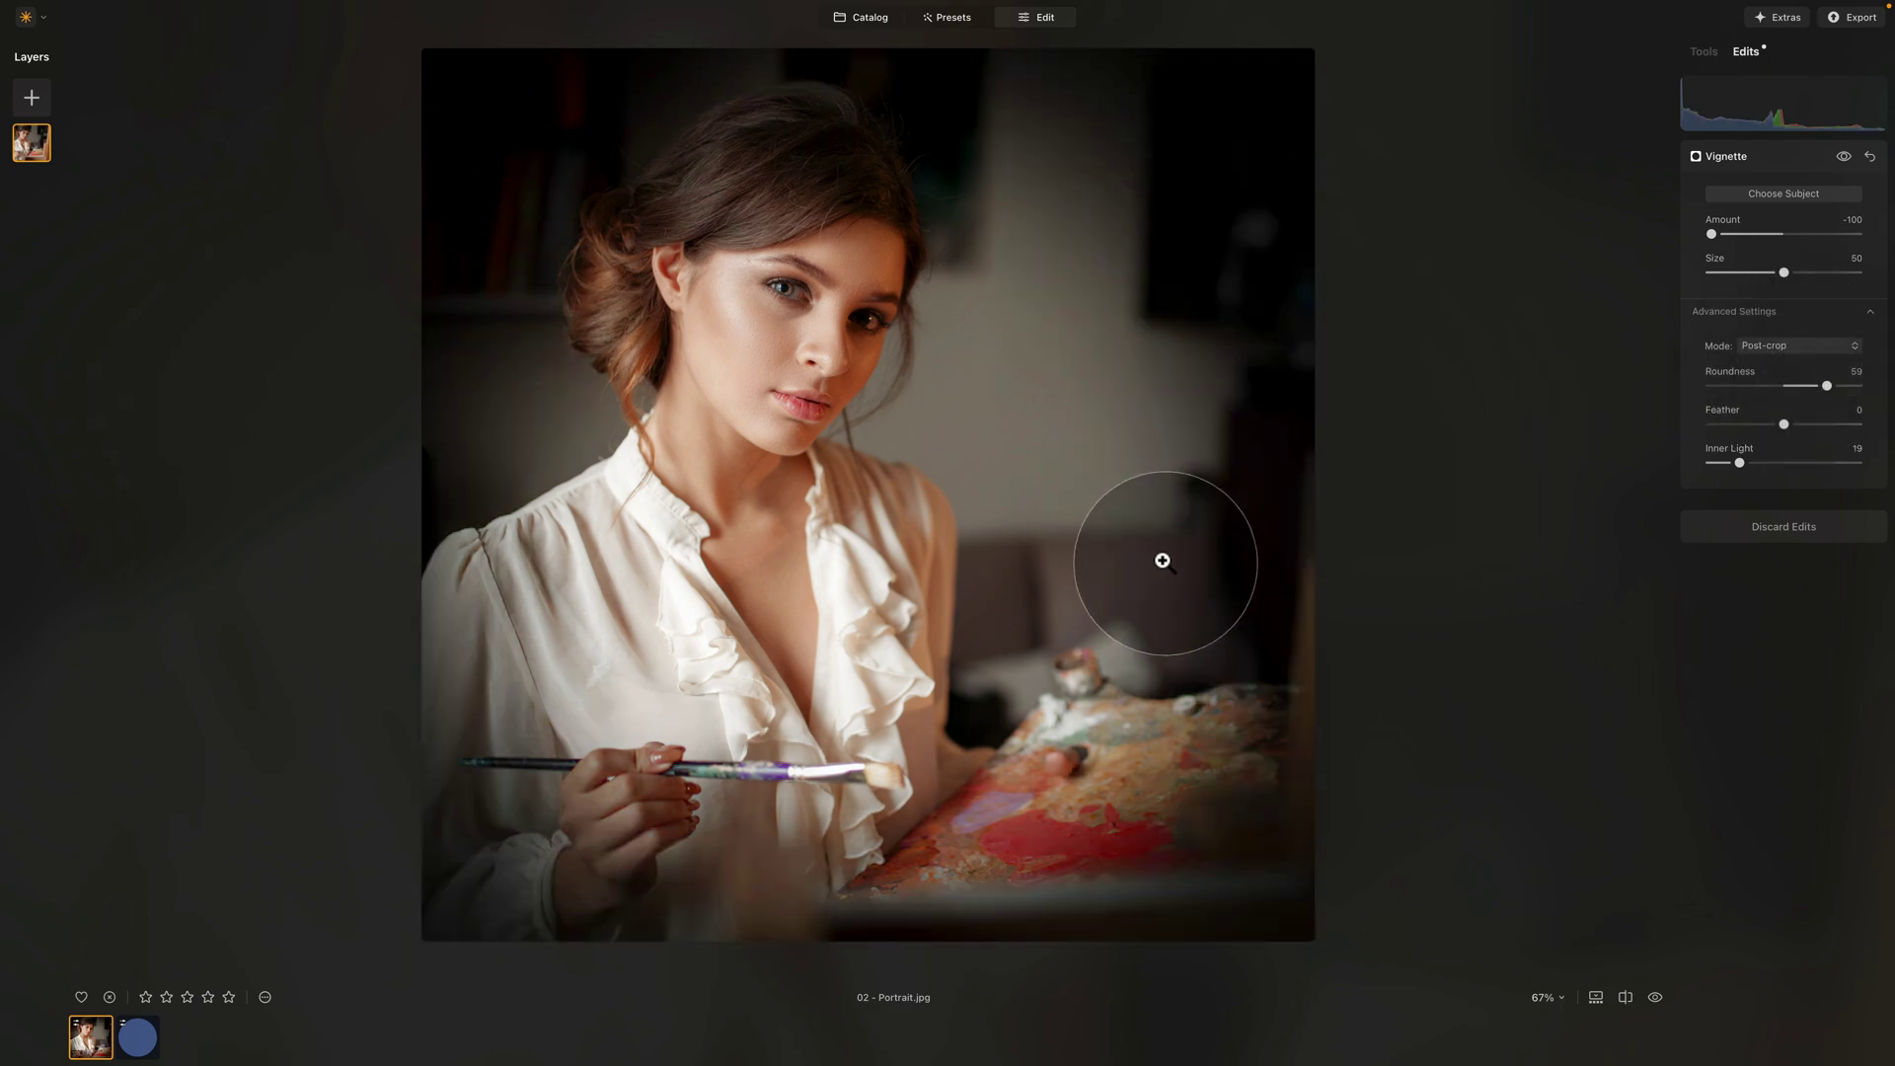
click(1803, 346)
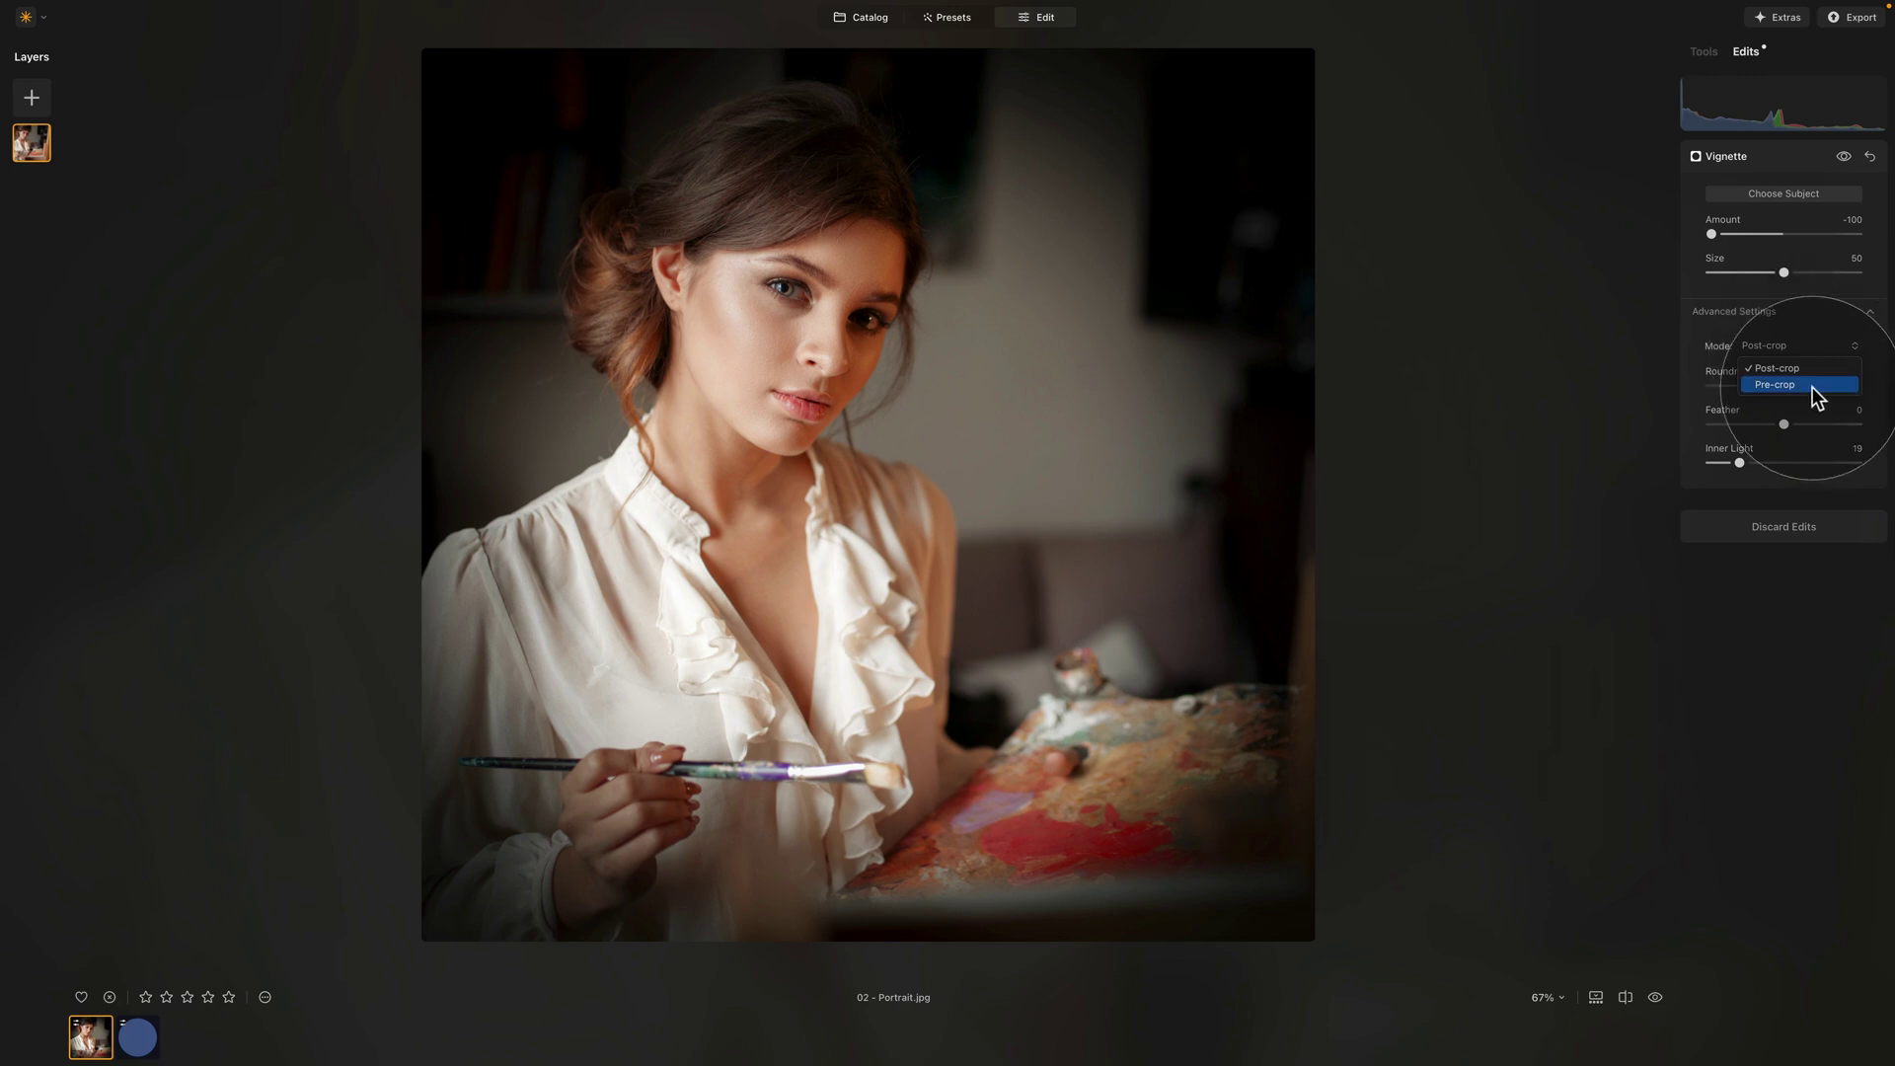
click(1812, 386)
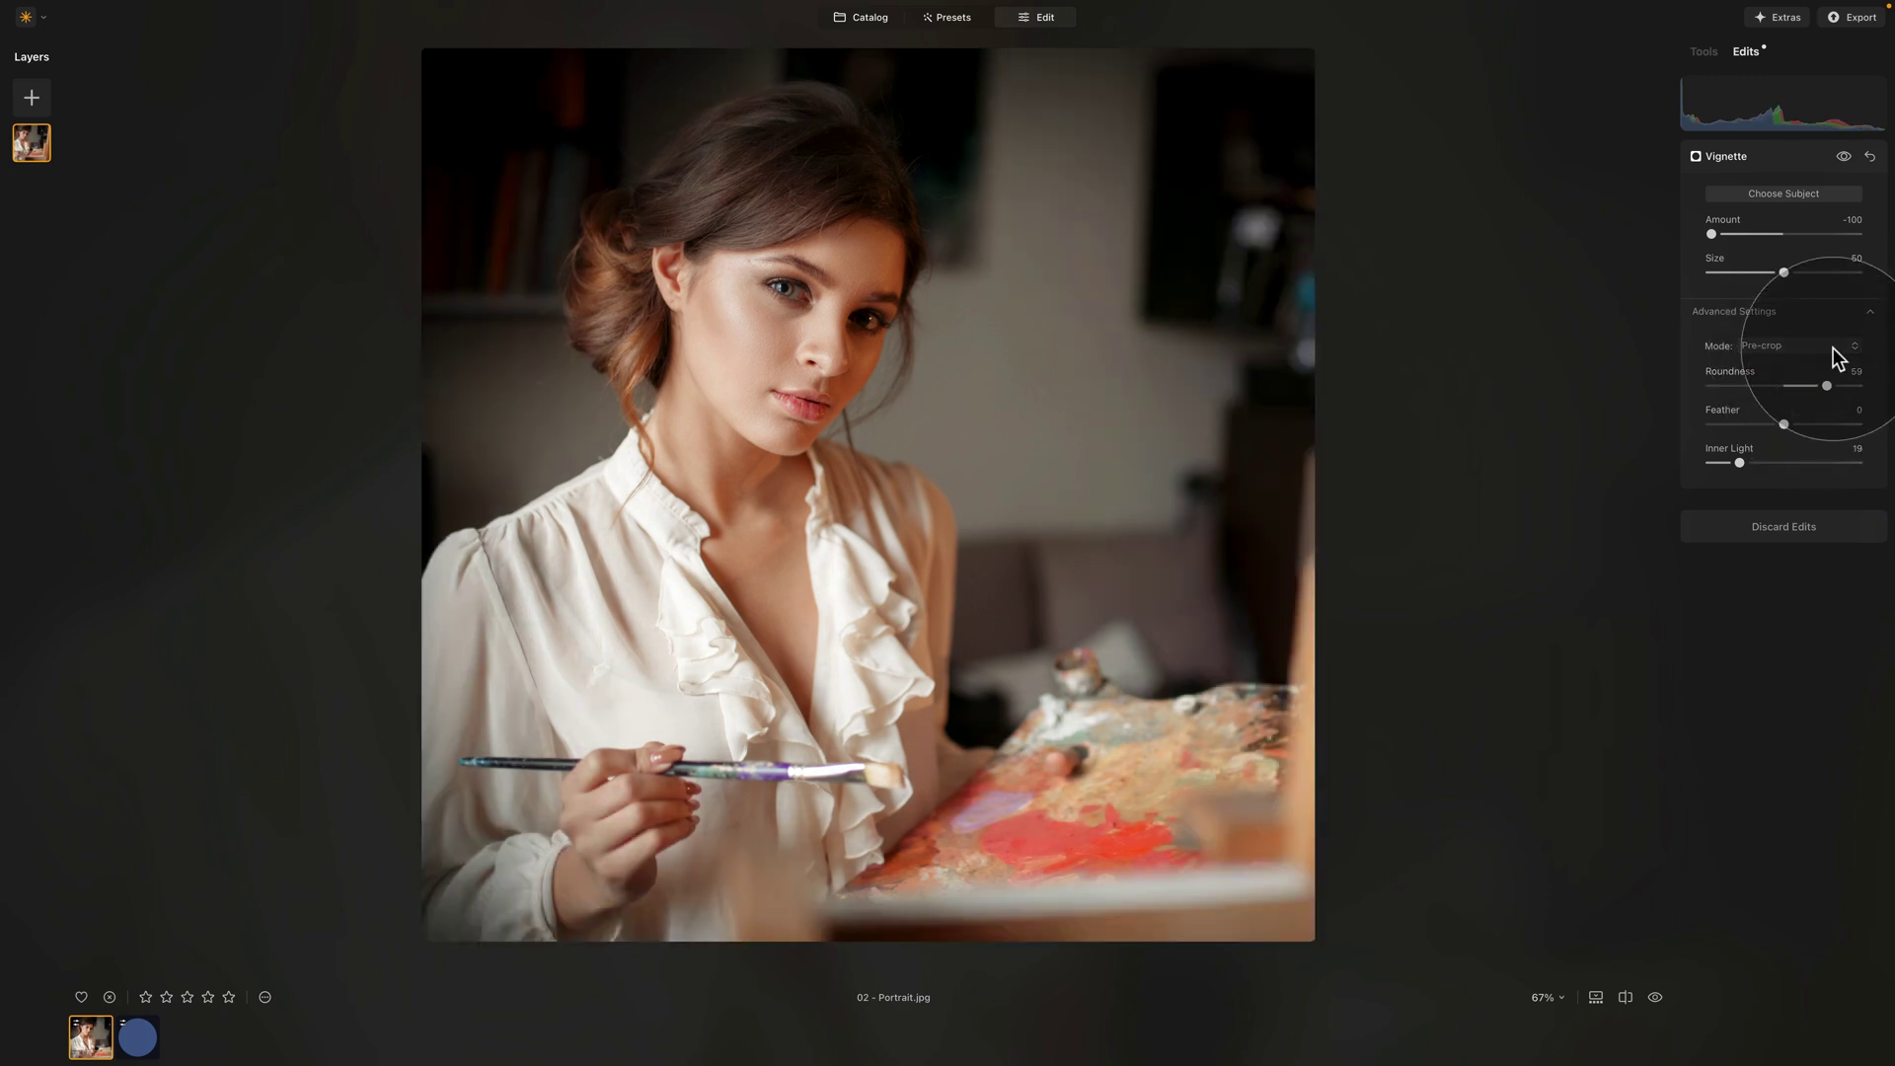
click(1833, 347)
click(1813, 369)
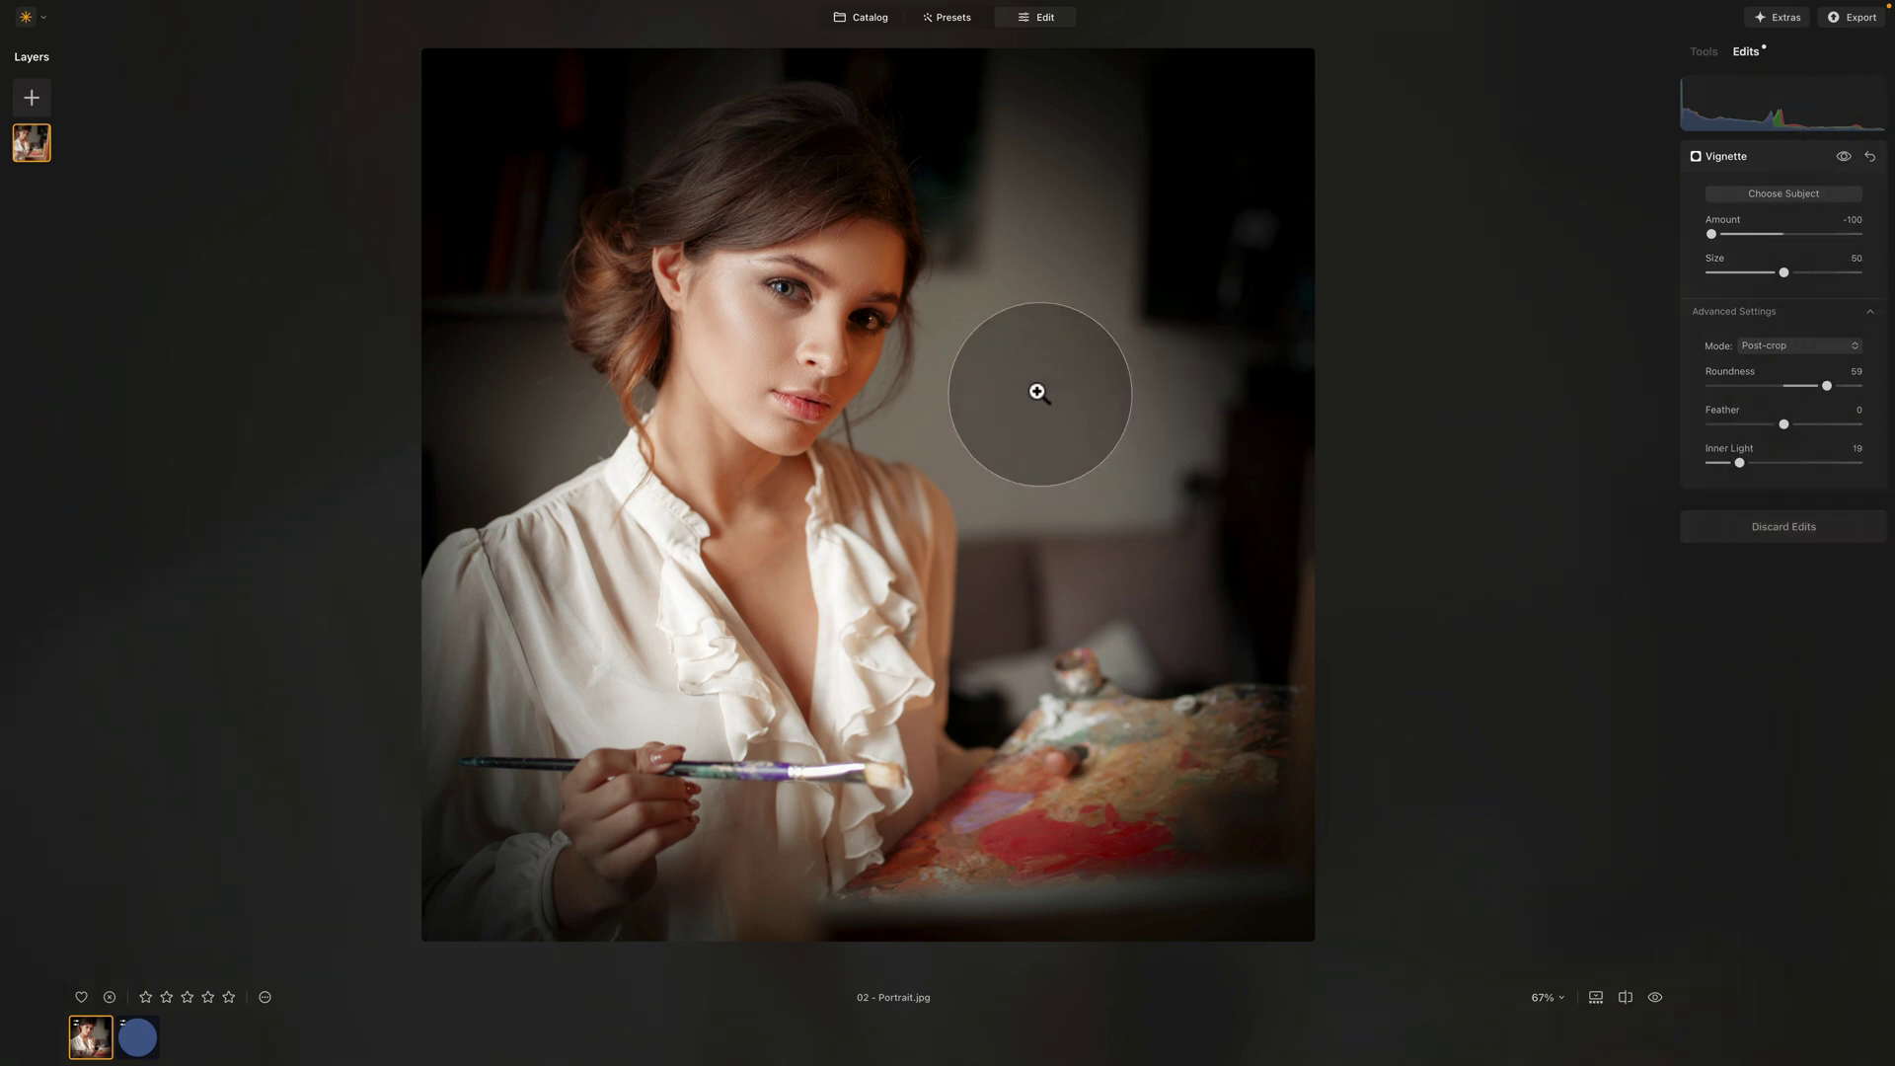
- Revert the photo to its original with Adjustments > Revert to Original, then go back to Tools
right_click(993, 346)
mouse_move(1145, 466)
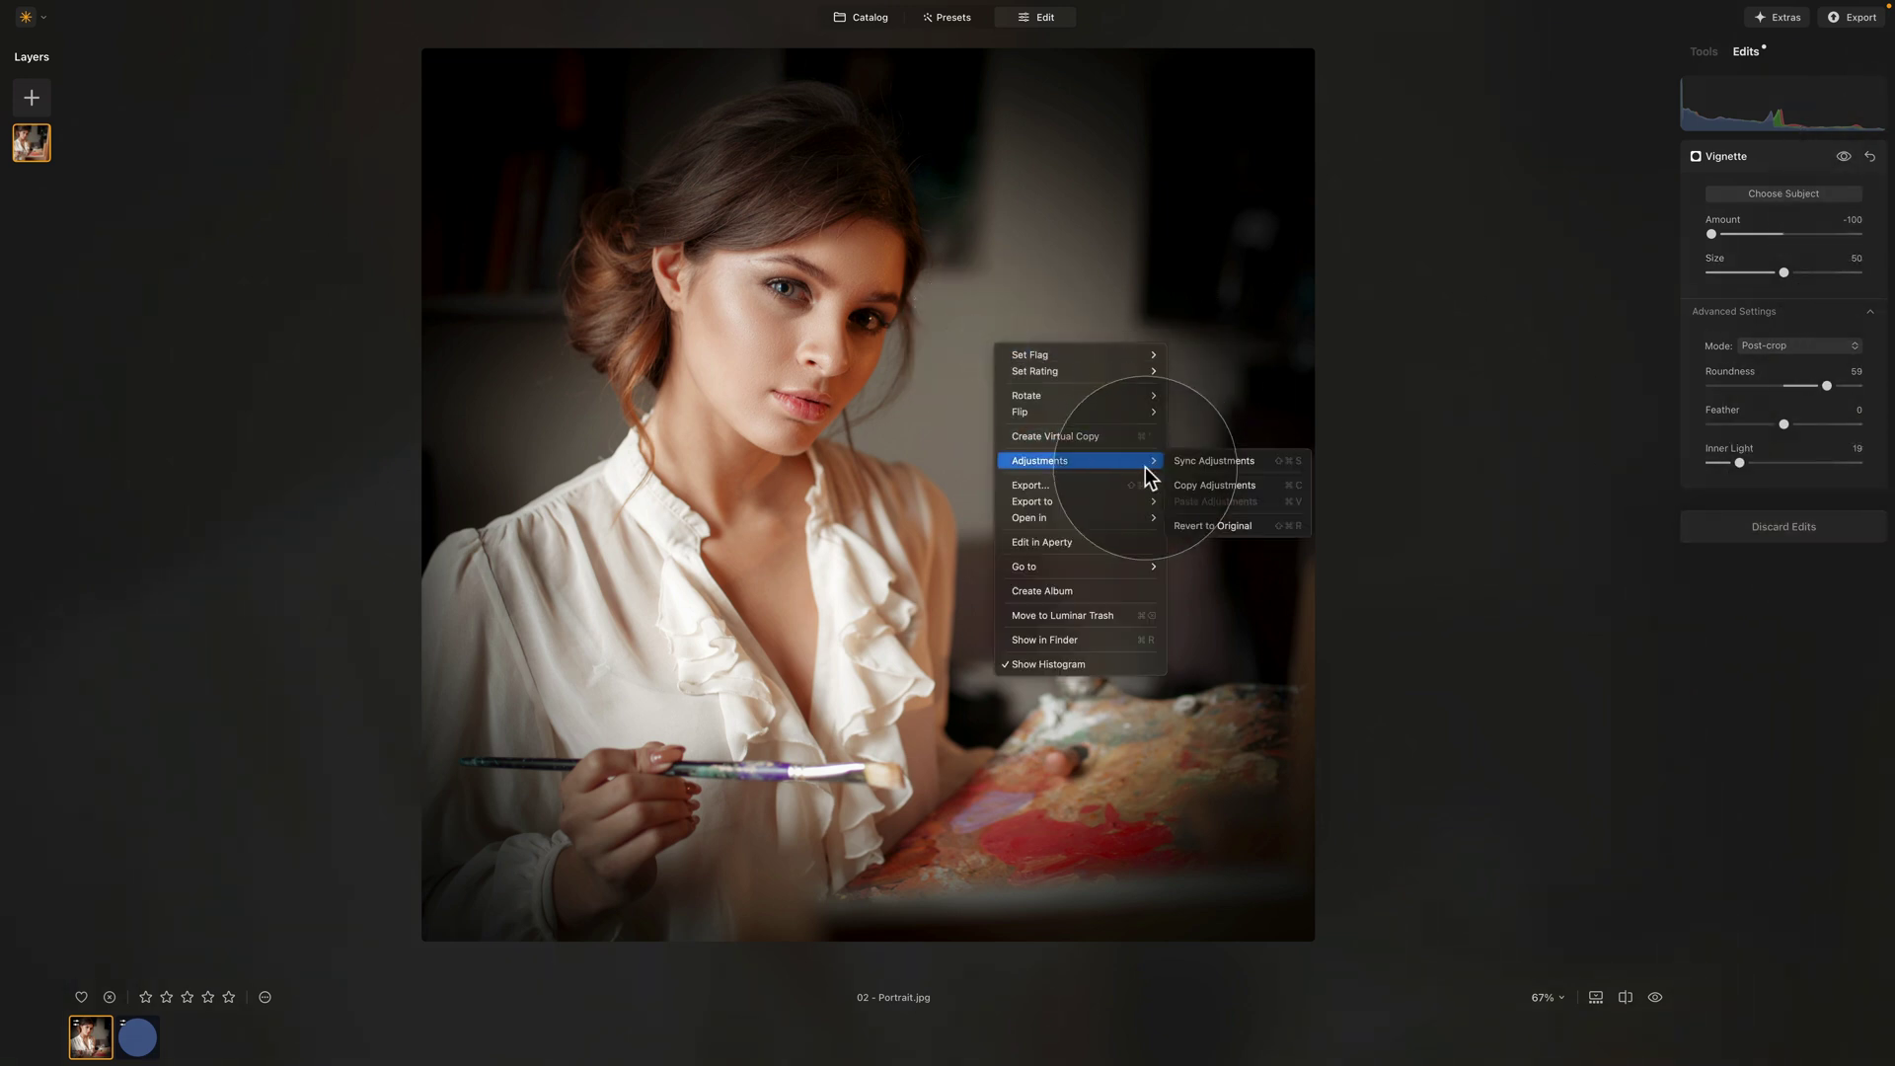
click(1246, 525)
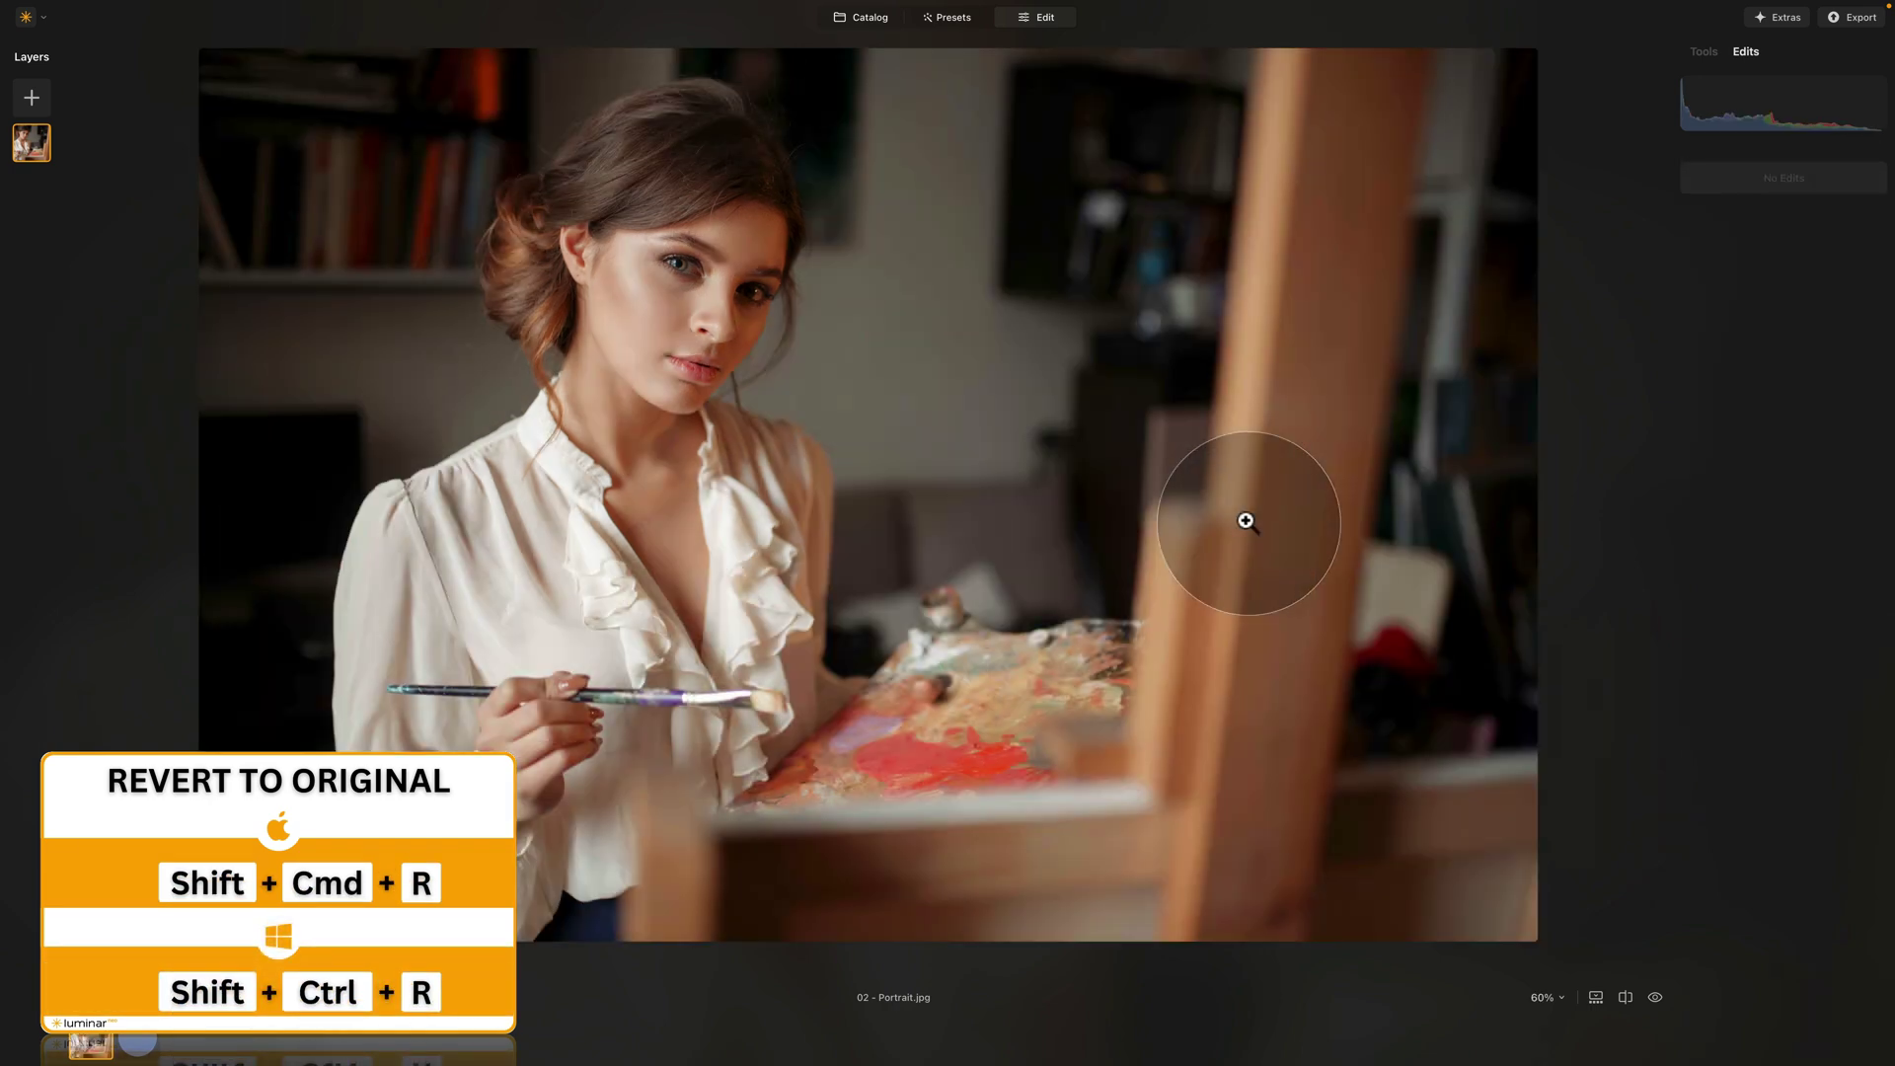
click(1704, 53)
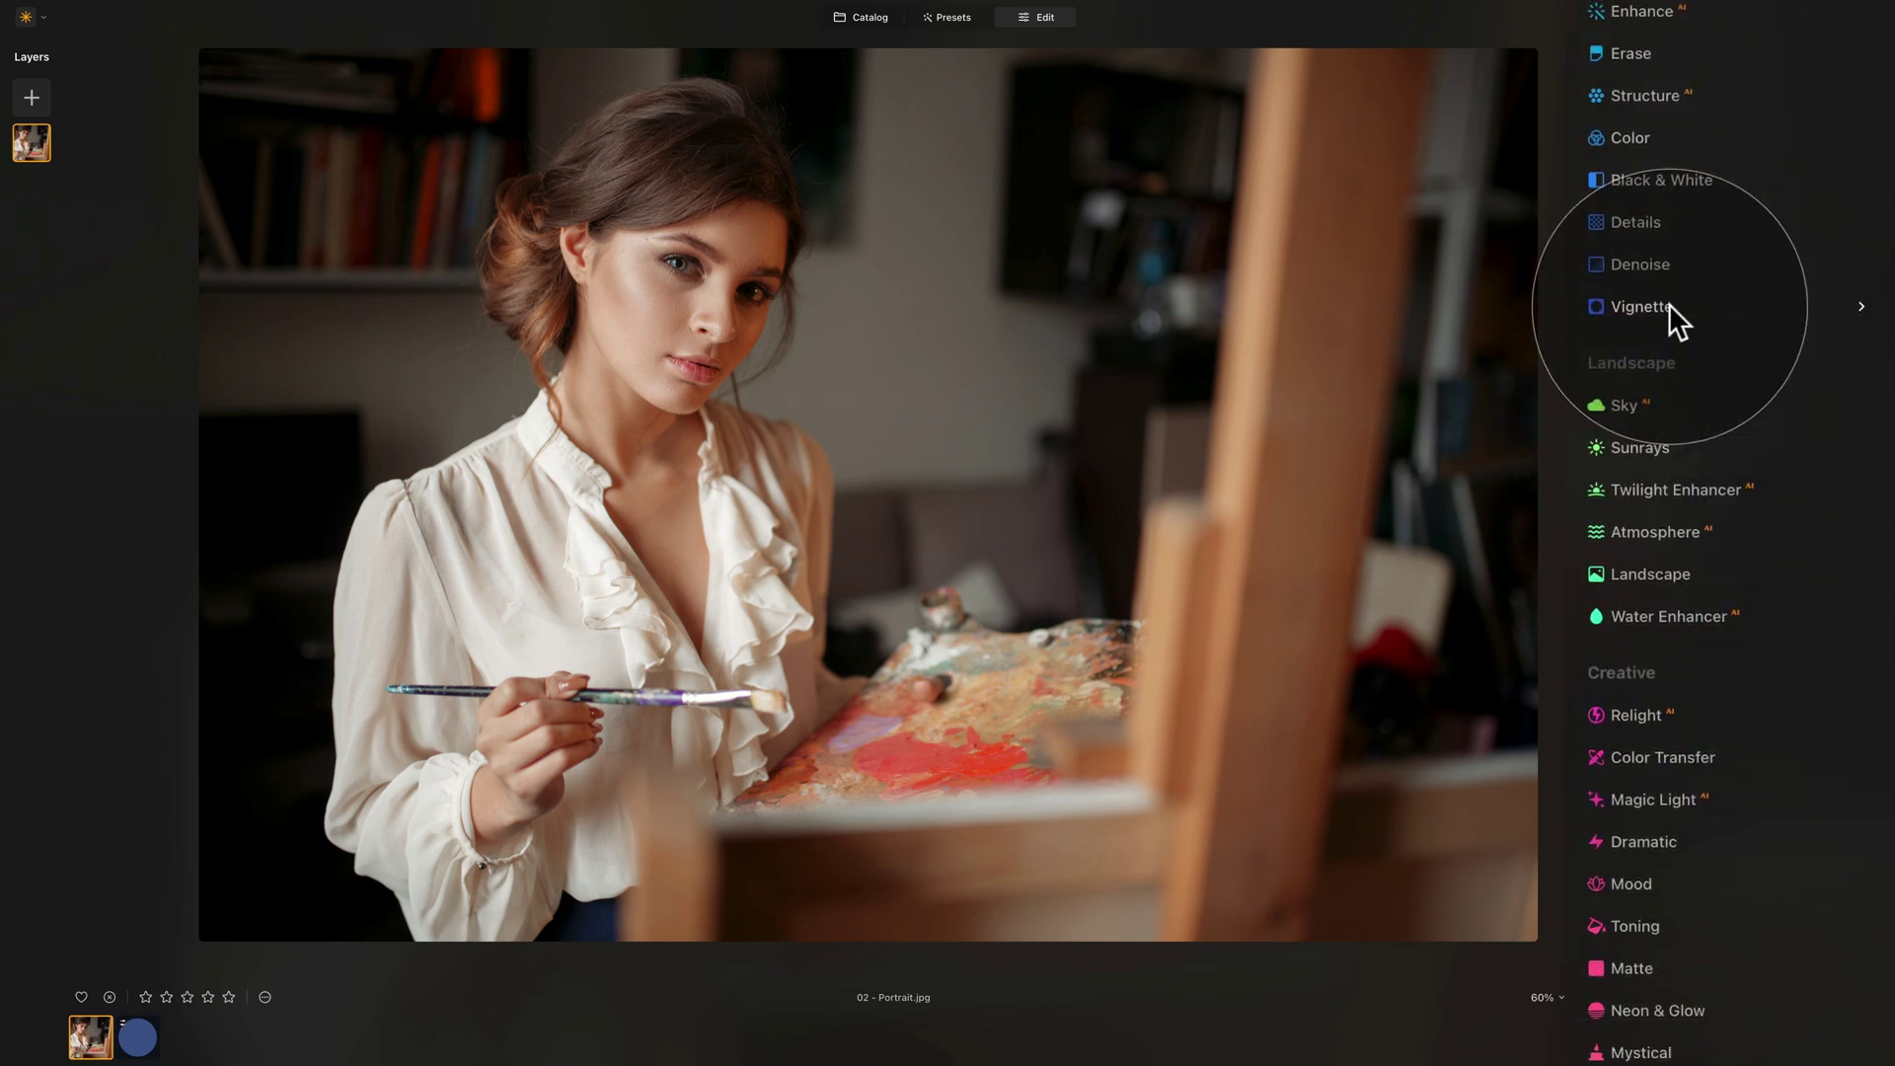
- Add a Vignette with Amount -51, centred on the woman's face with Choose Subject
click(1668, 304)
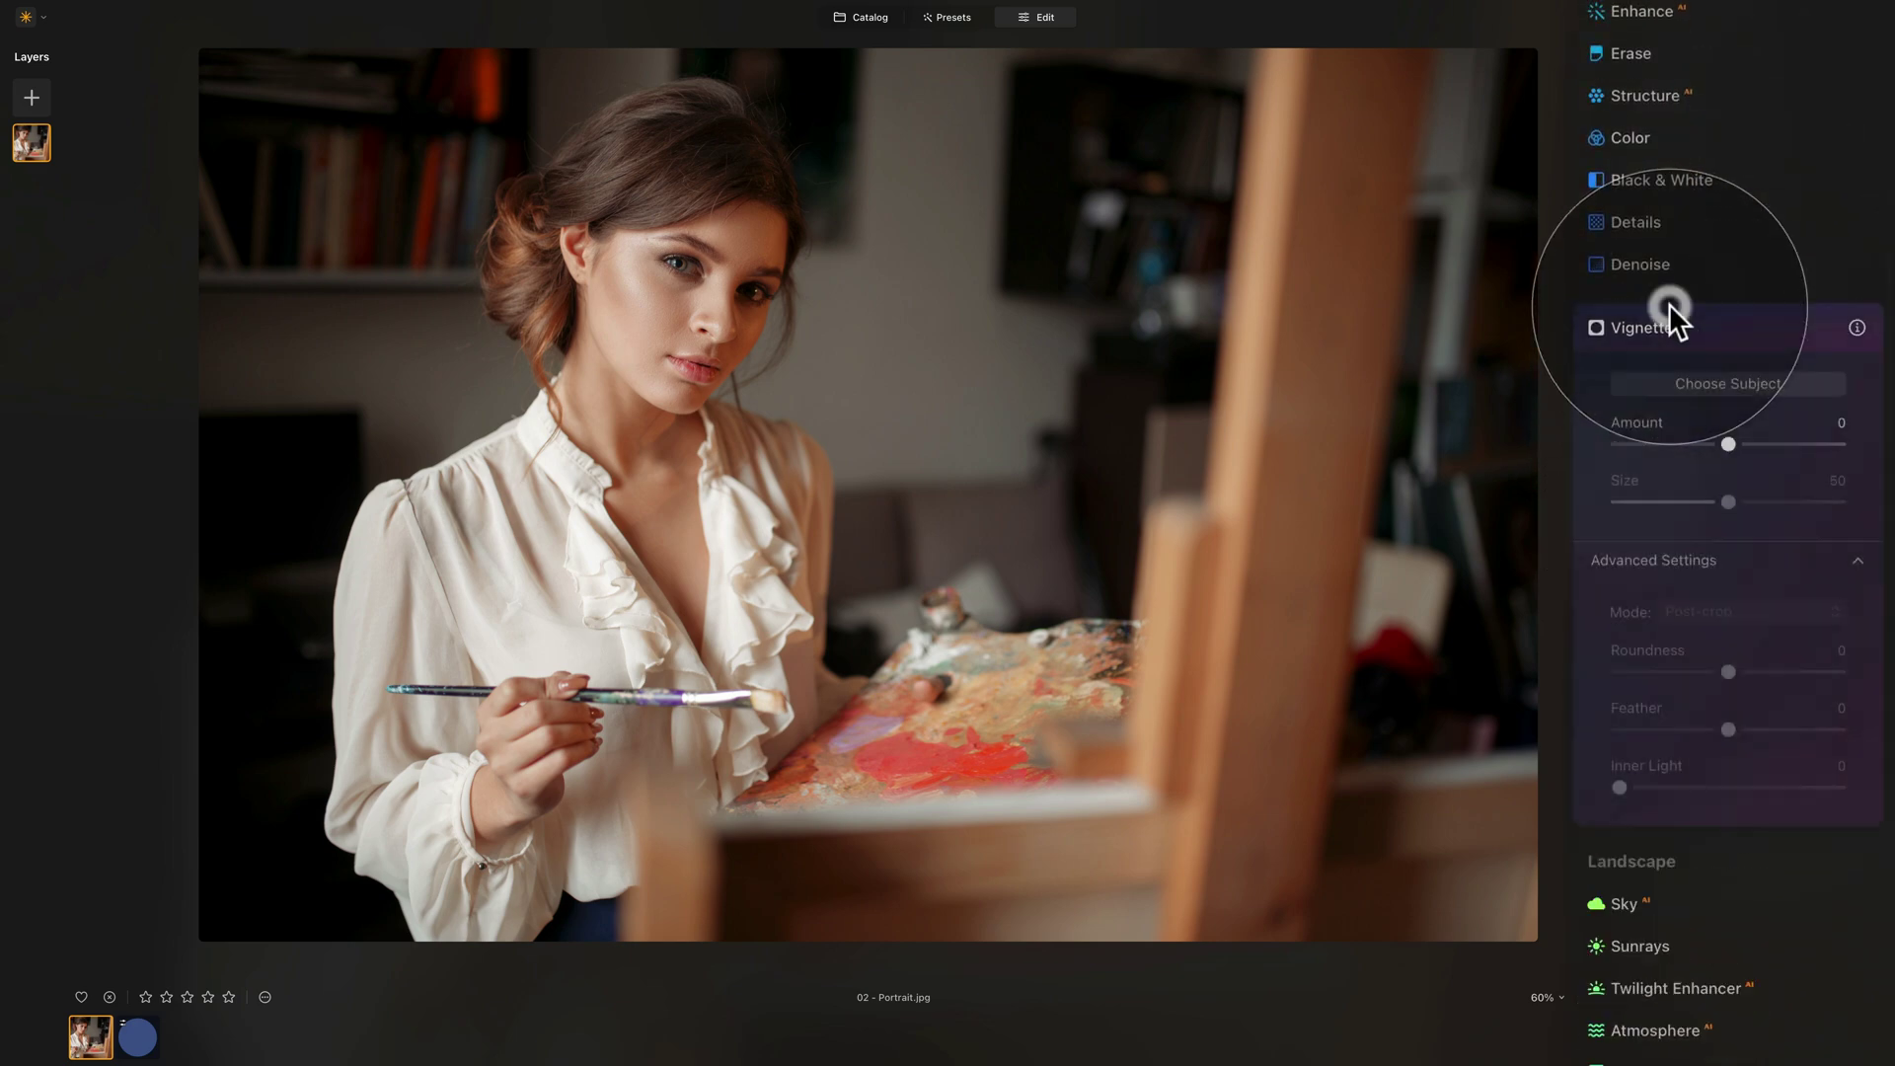
drag(1726, 425, 1673, 446)
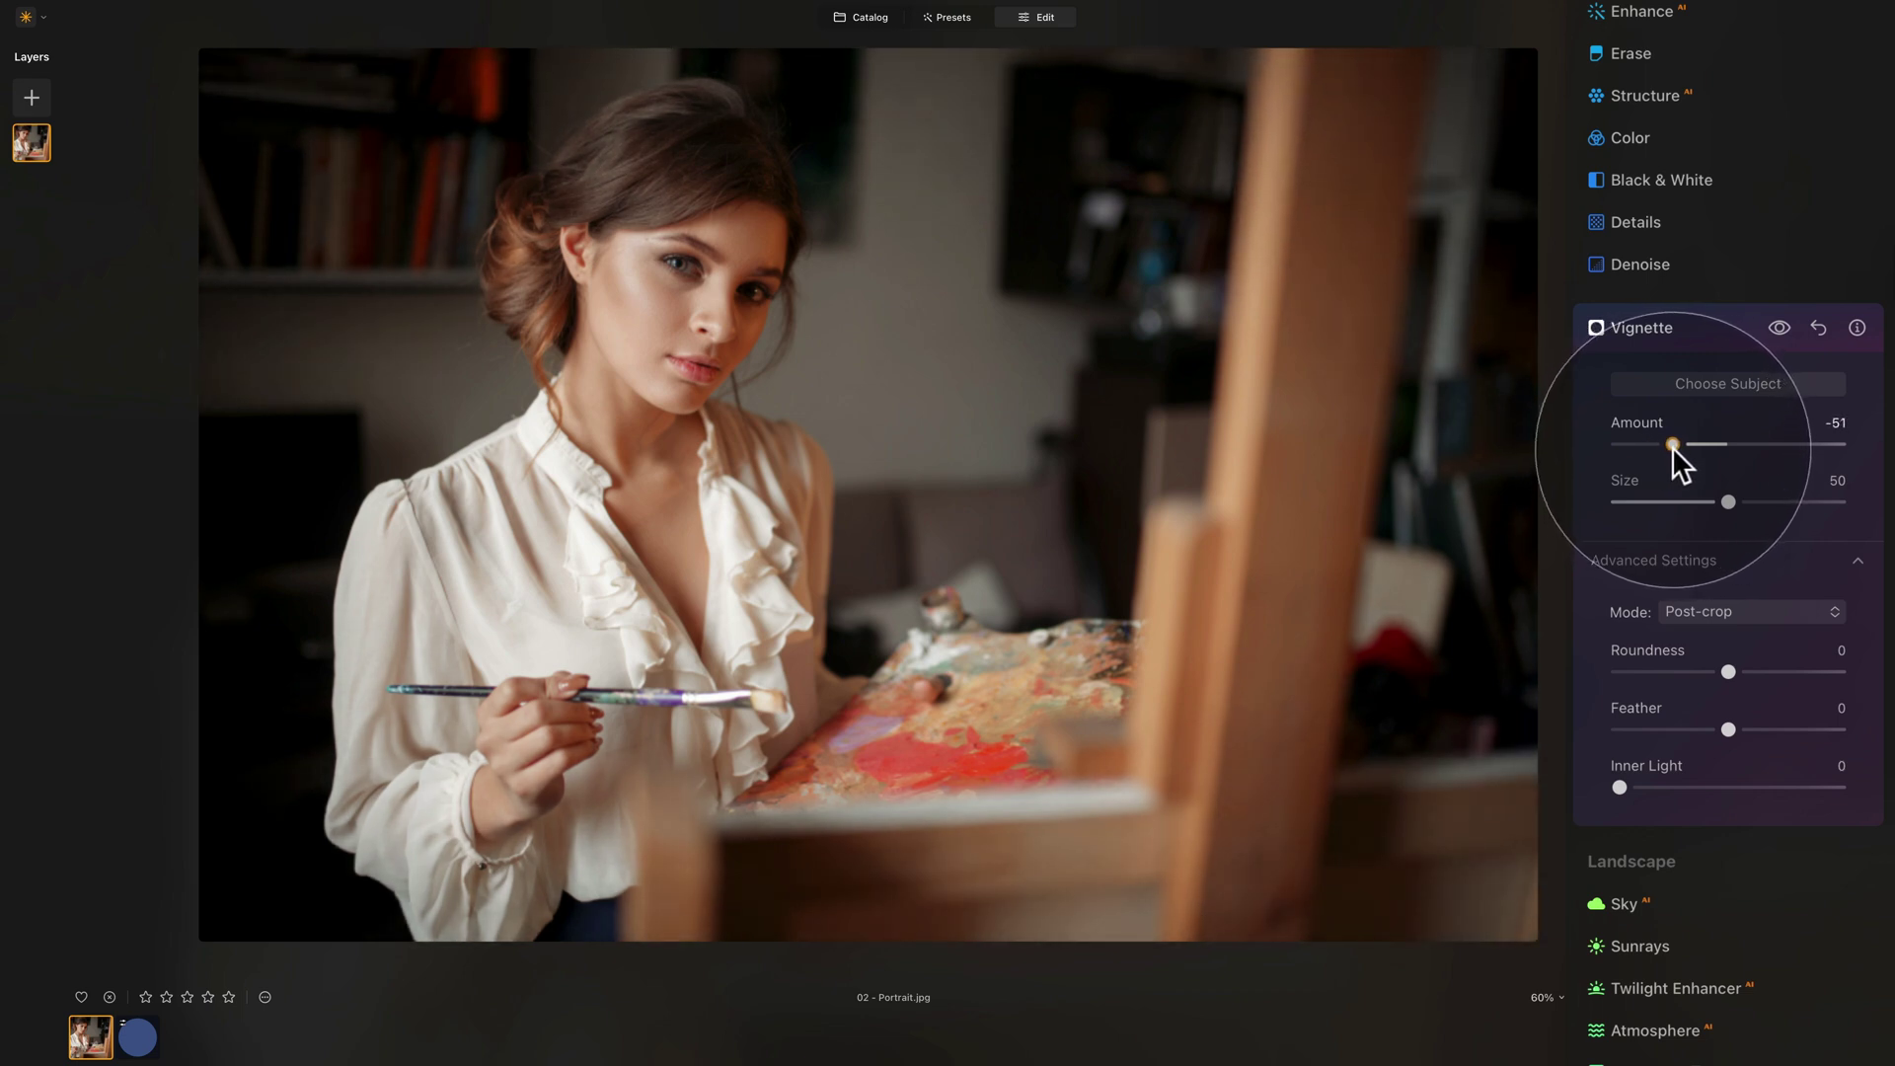
click(1757, 383)
click(613, 392)
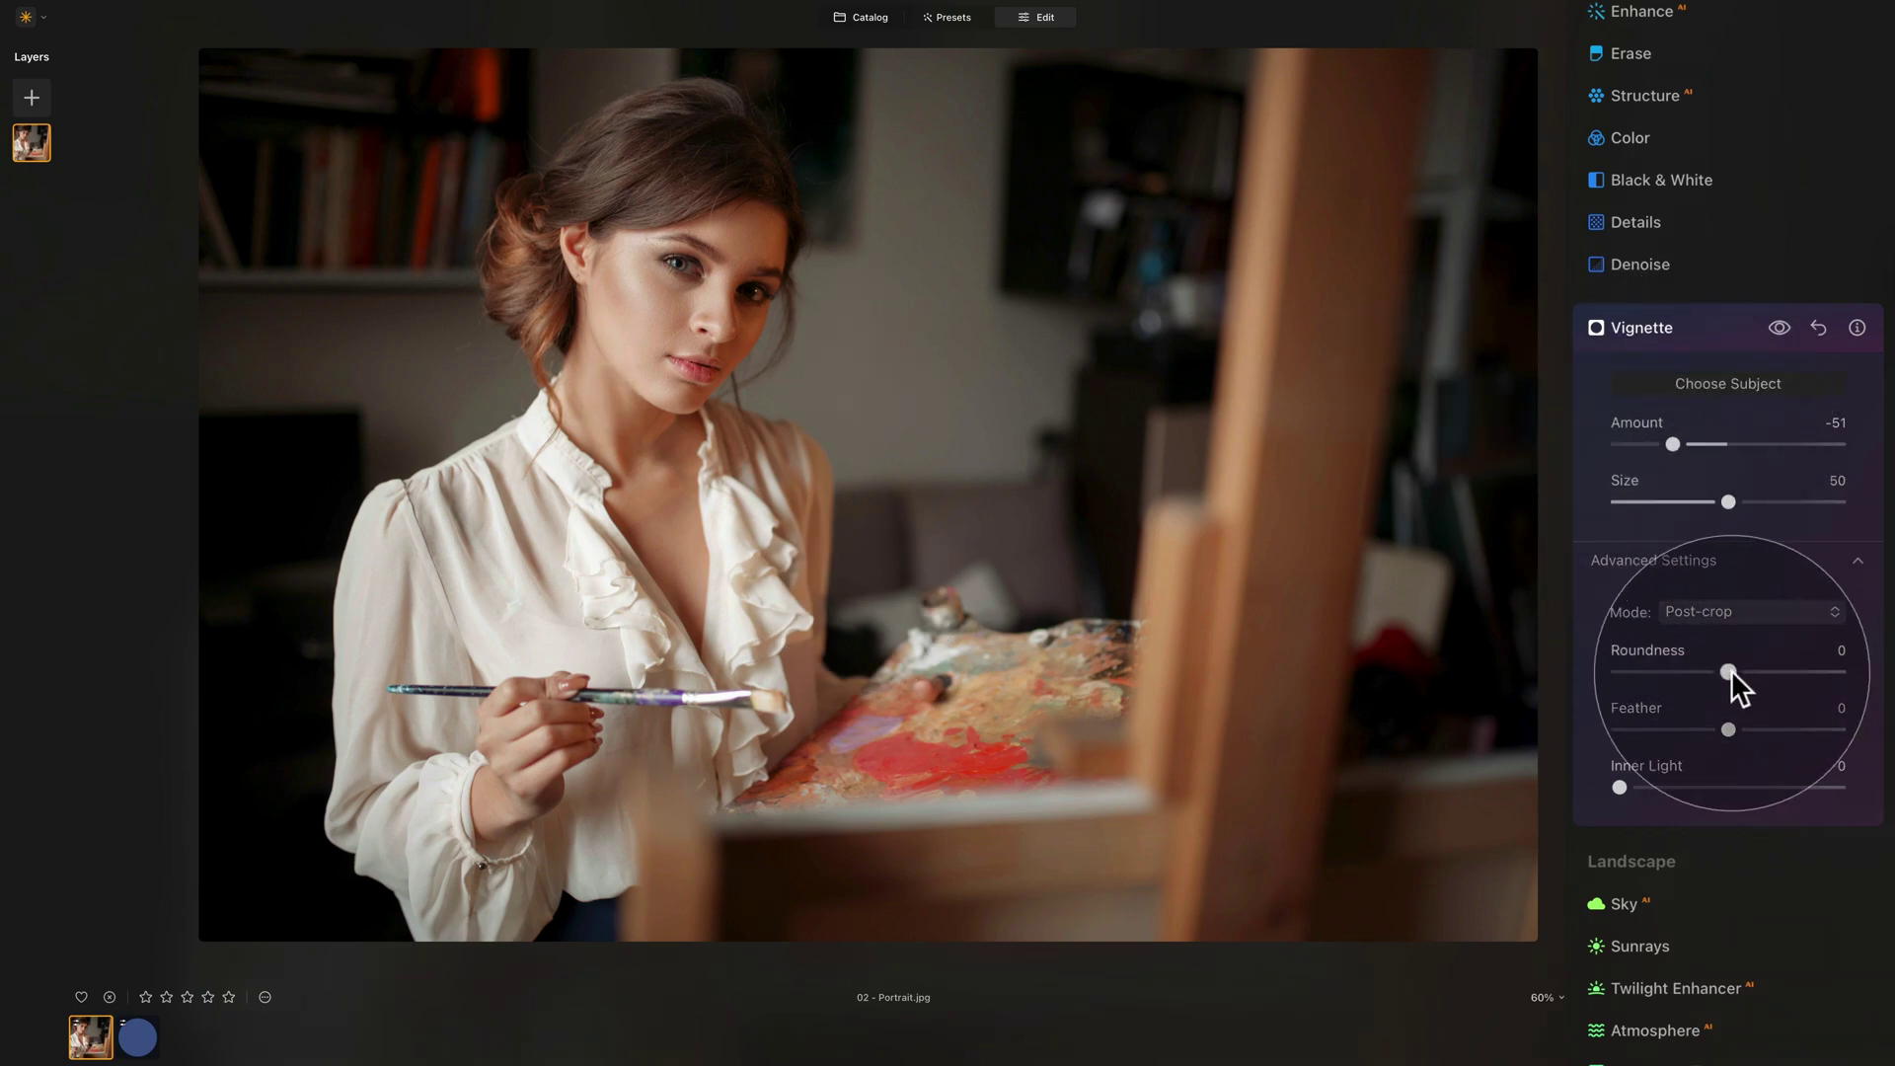
- Set vignette Roundness 63, Feather 12 and Inner Light 29, re-centring it on her face
drag(1731, 672, 1798, 681)
drag(1726, 735, 1742, 735)
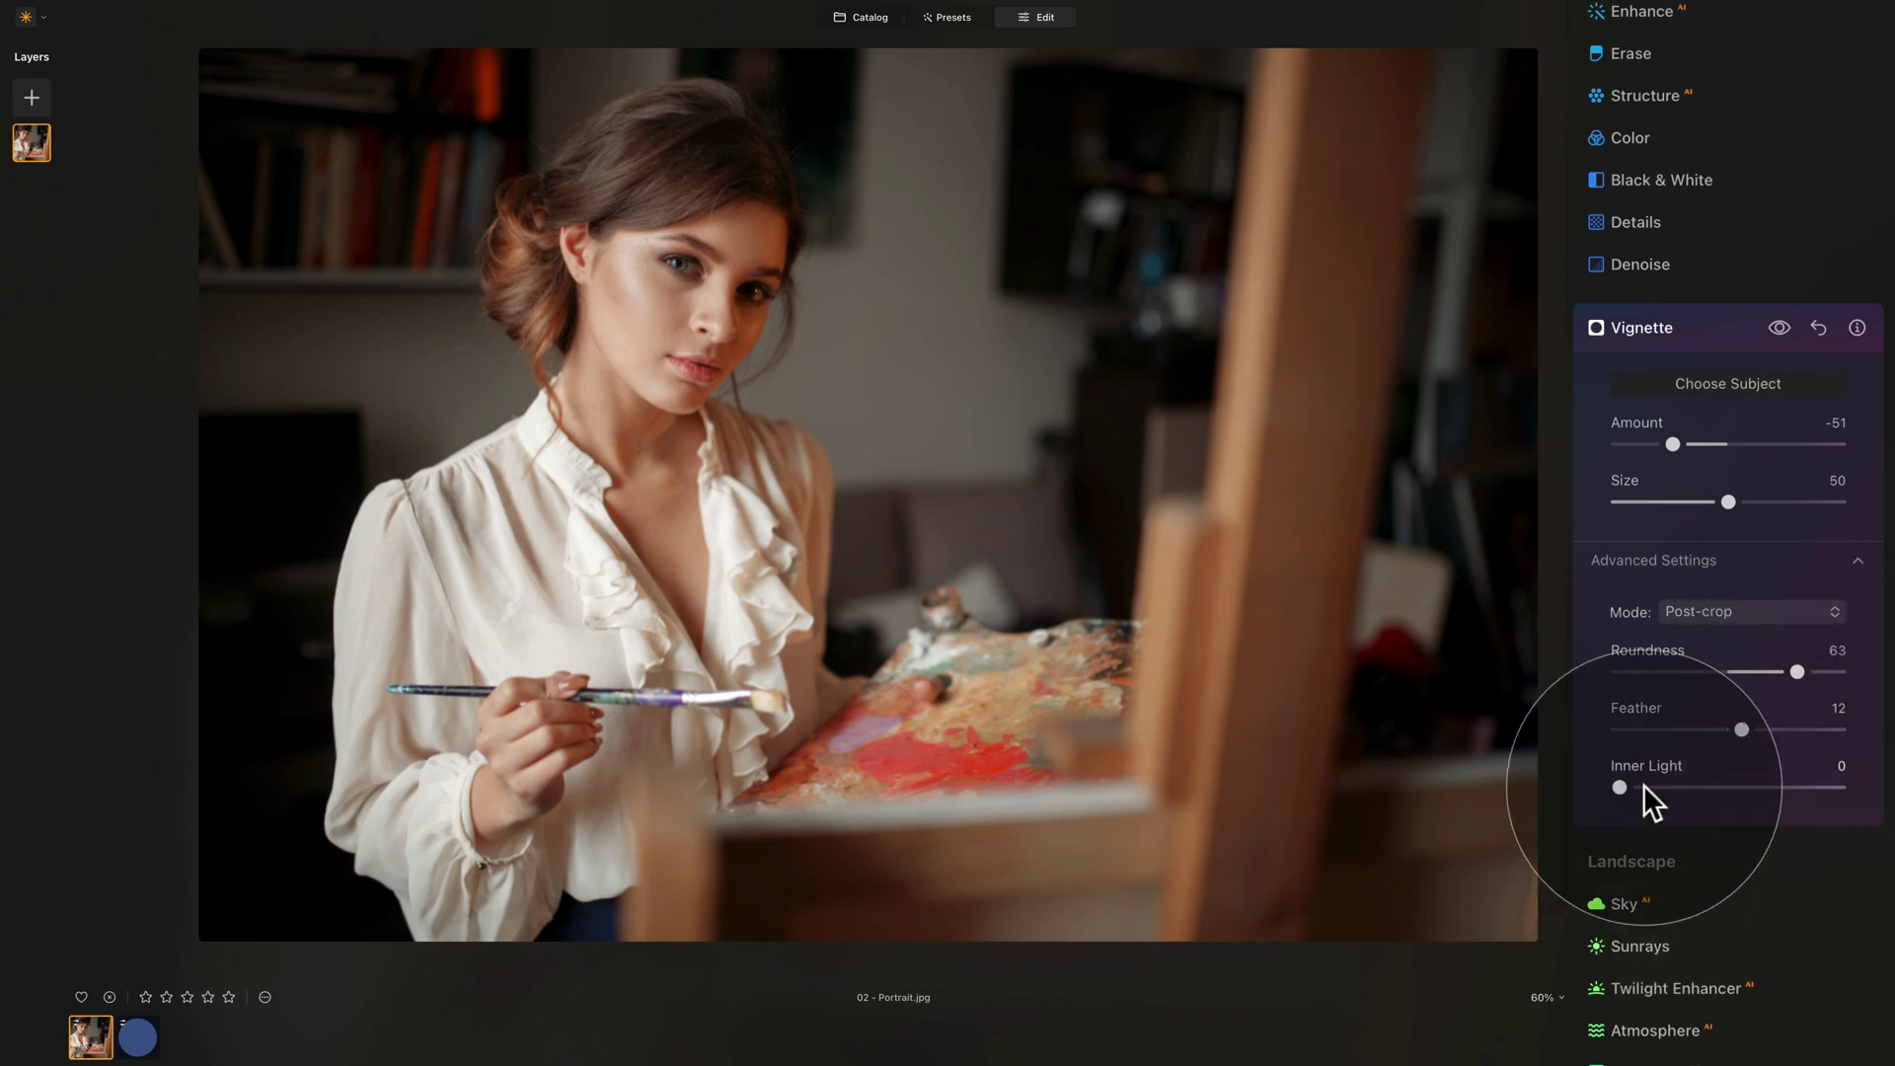
drag(1619, 787, 1684, 790)
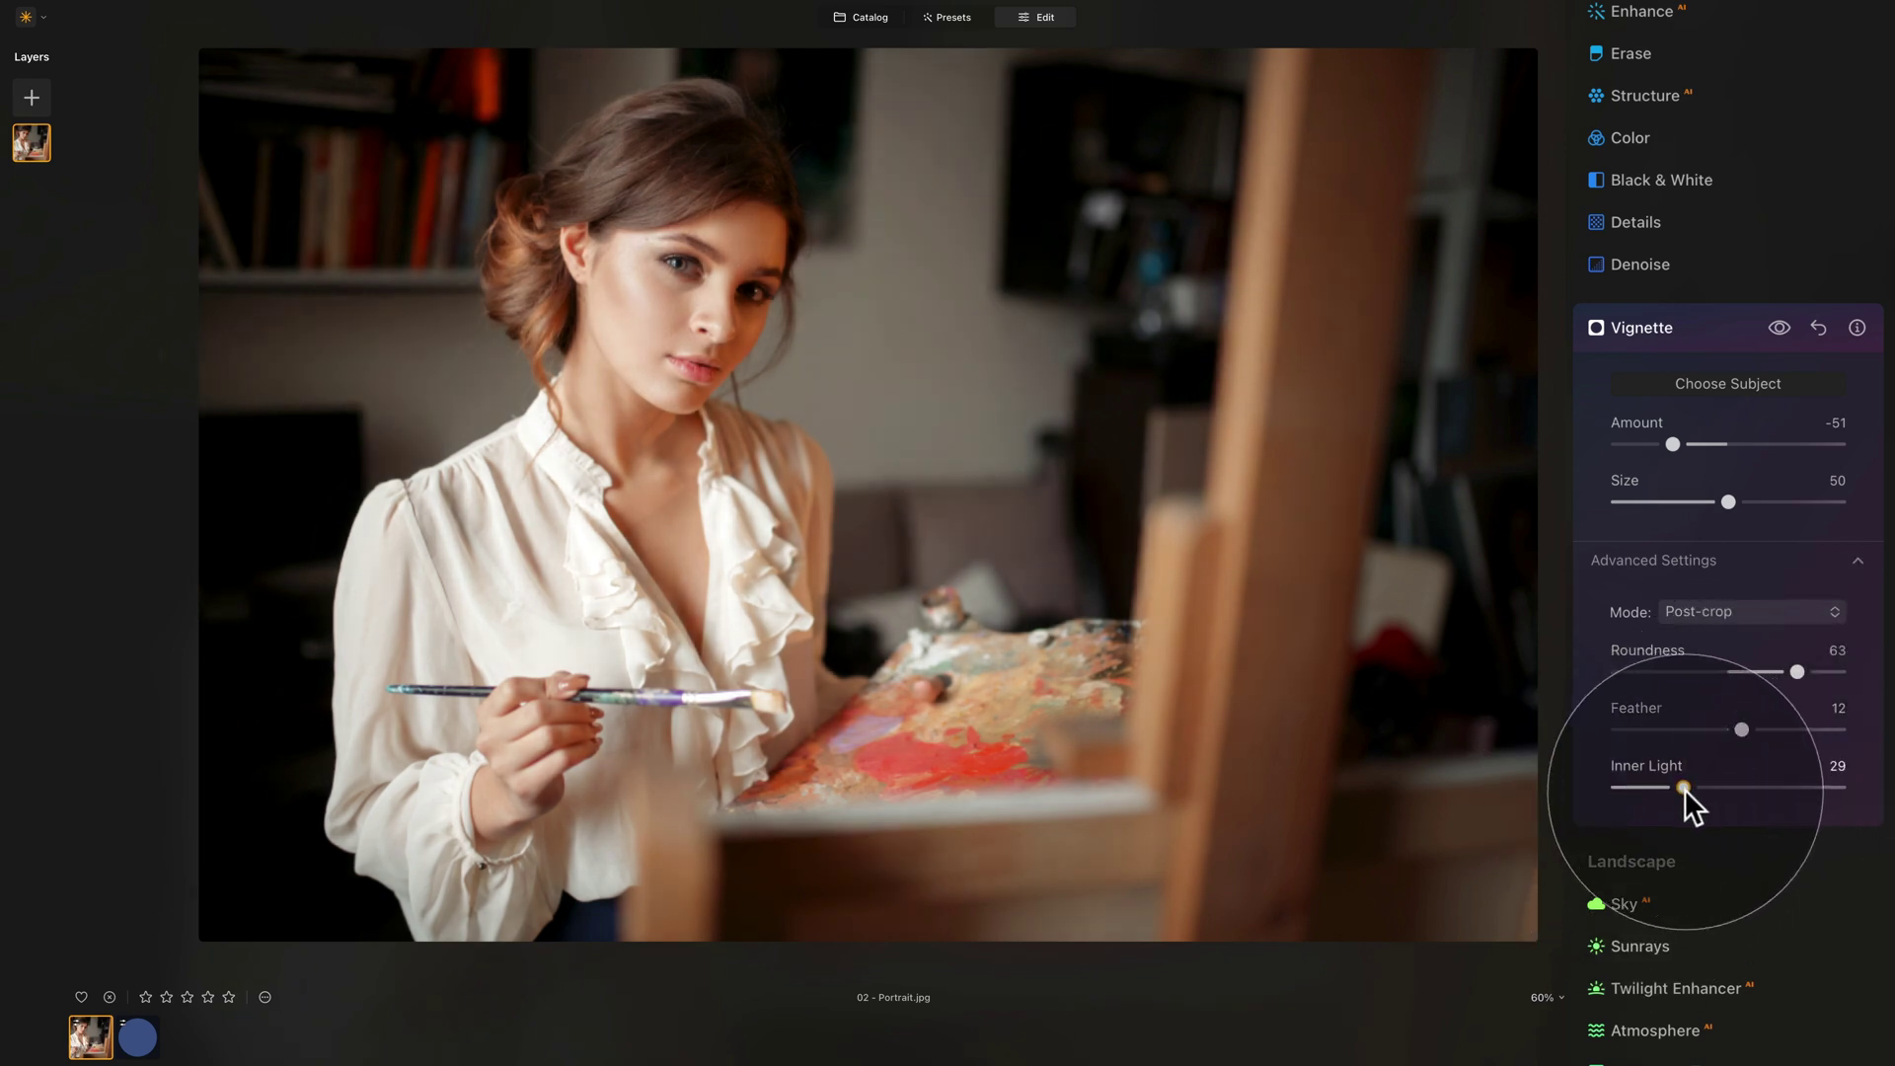
click(653, 276)
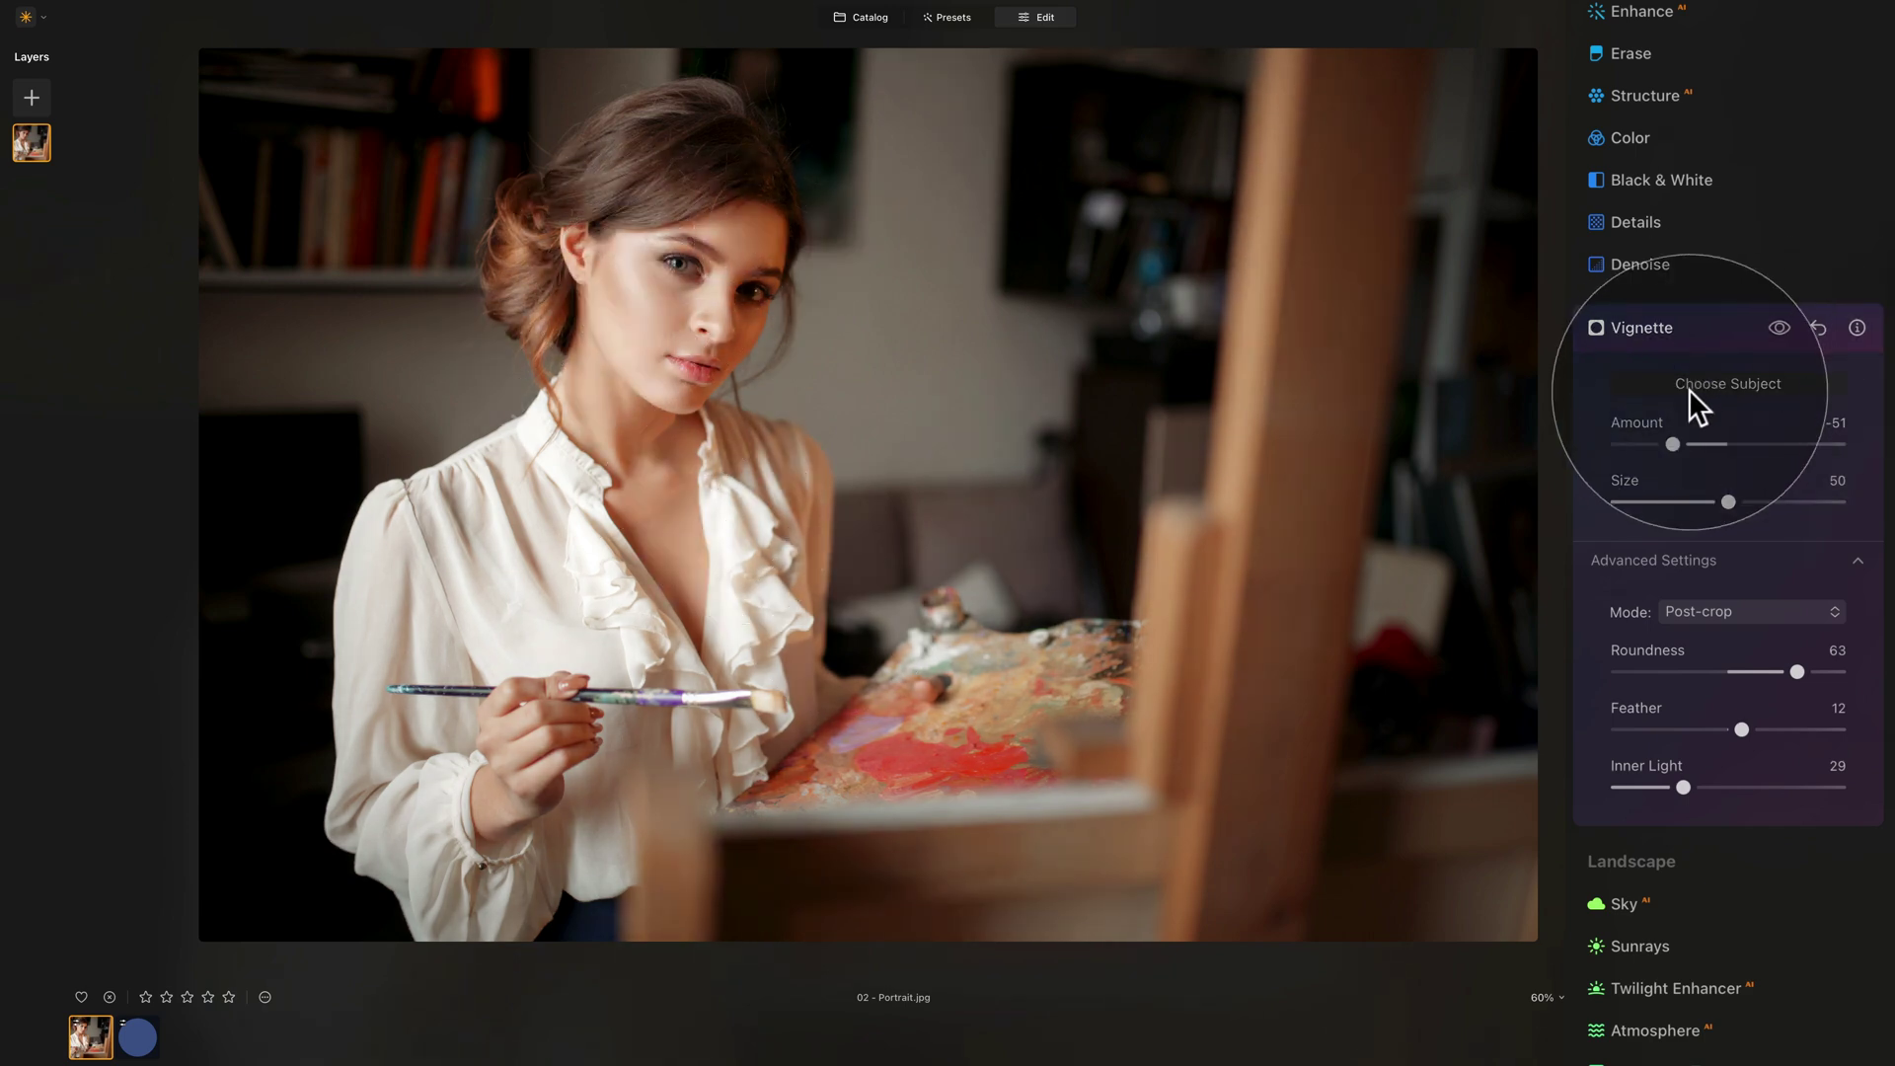
- Compare the photo with and without the vignette, then collapse the Vignette settings
click(1778, 327)
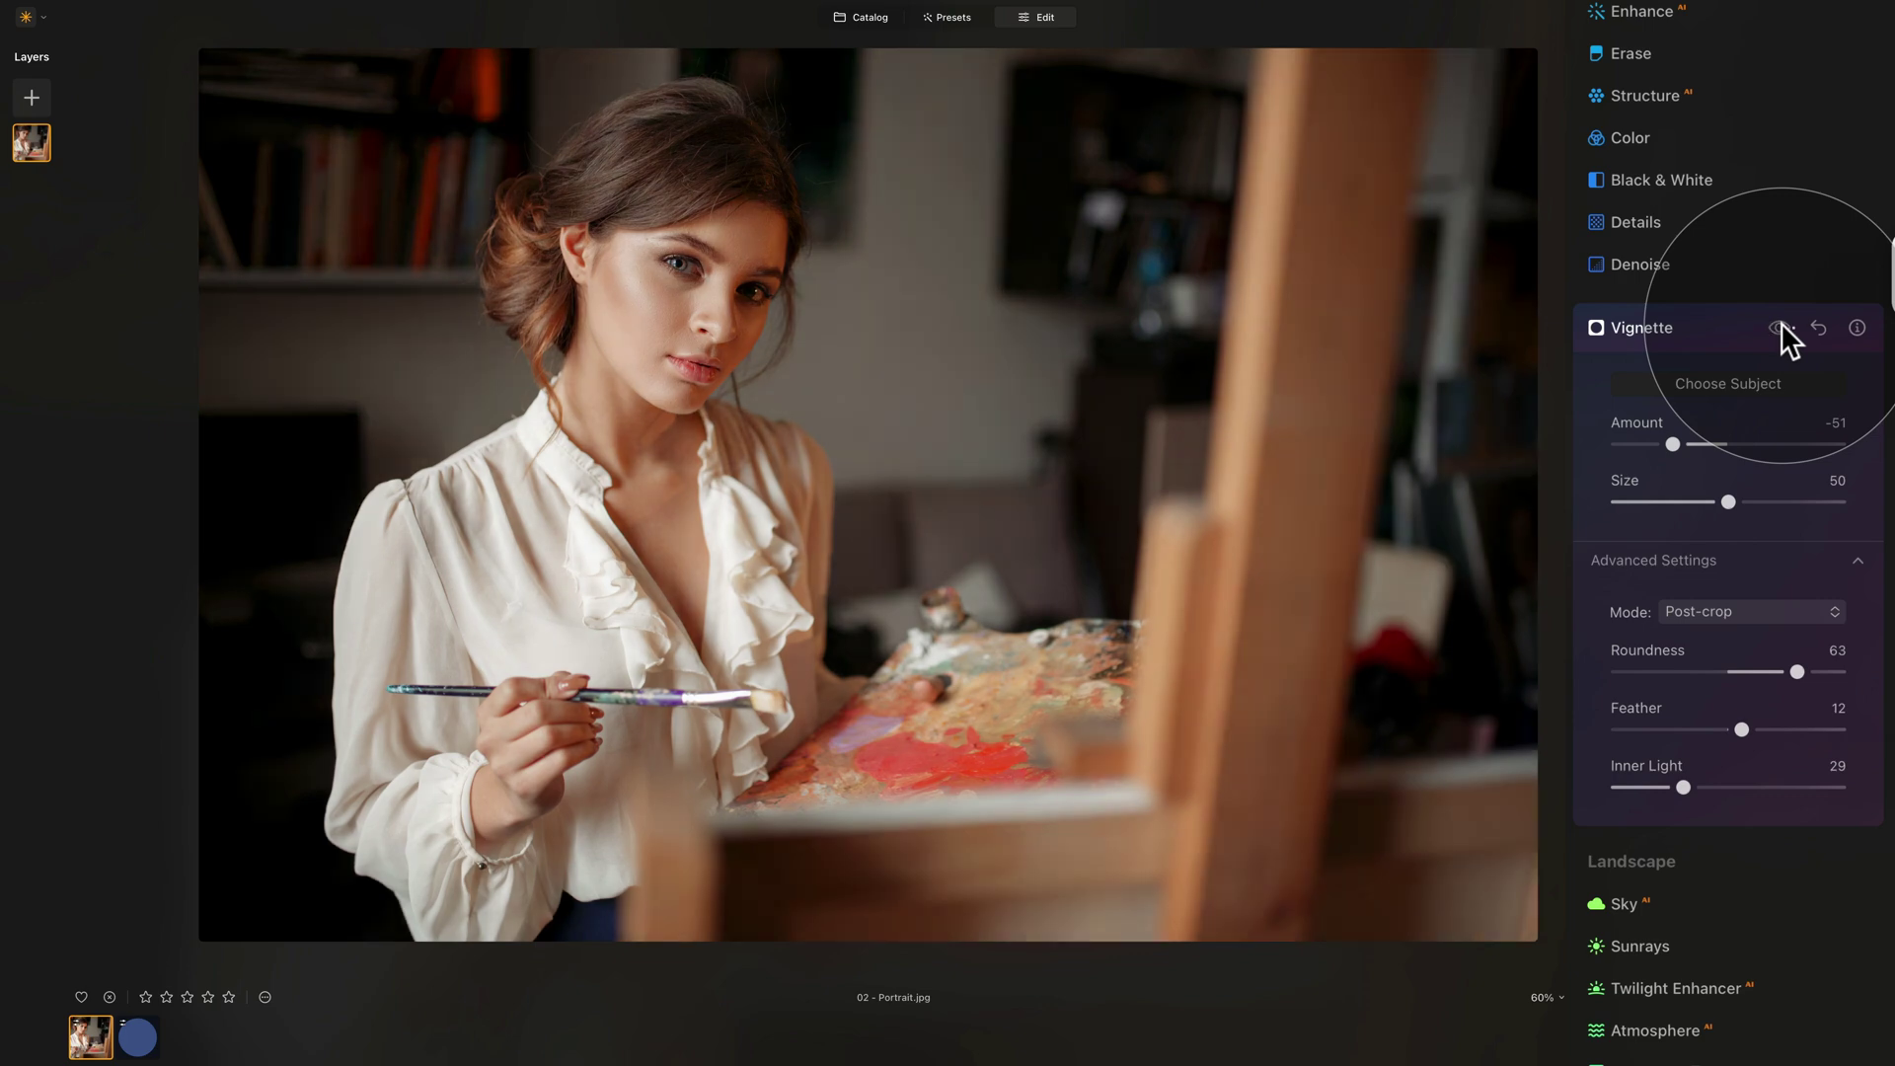
click(1779, 328)
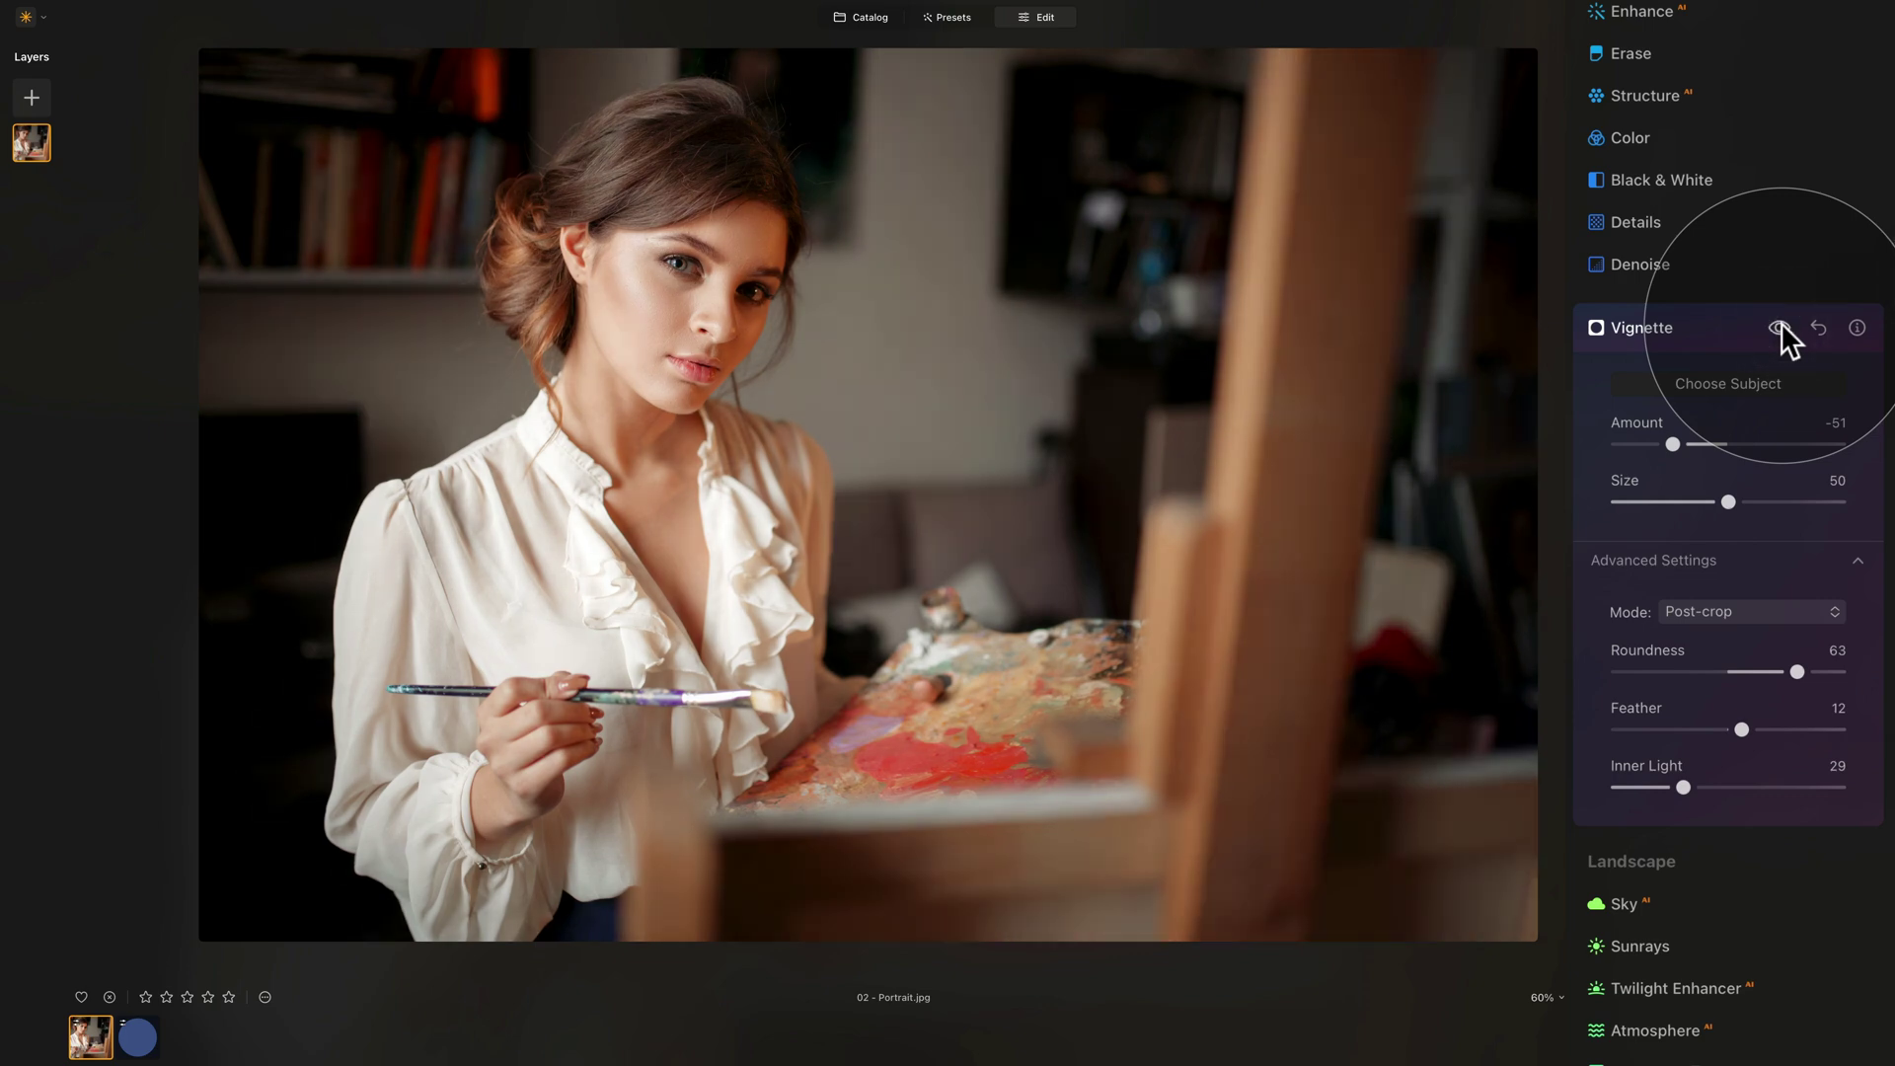
click(1779, 327)
click(1778, 328)
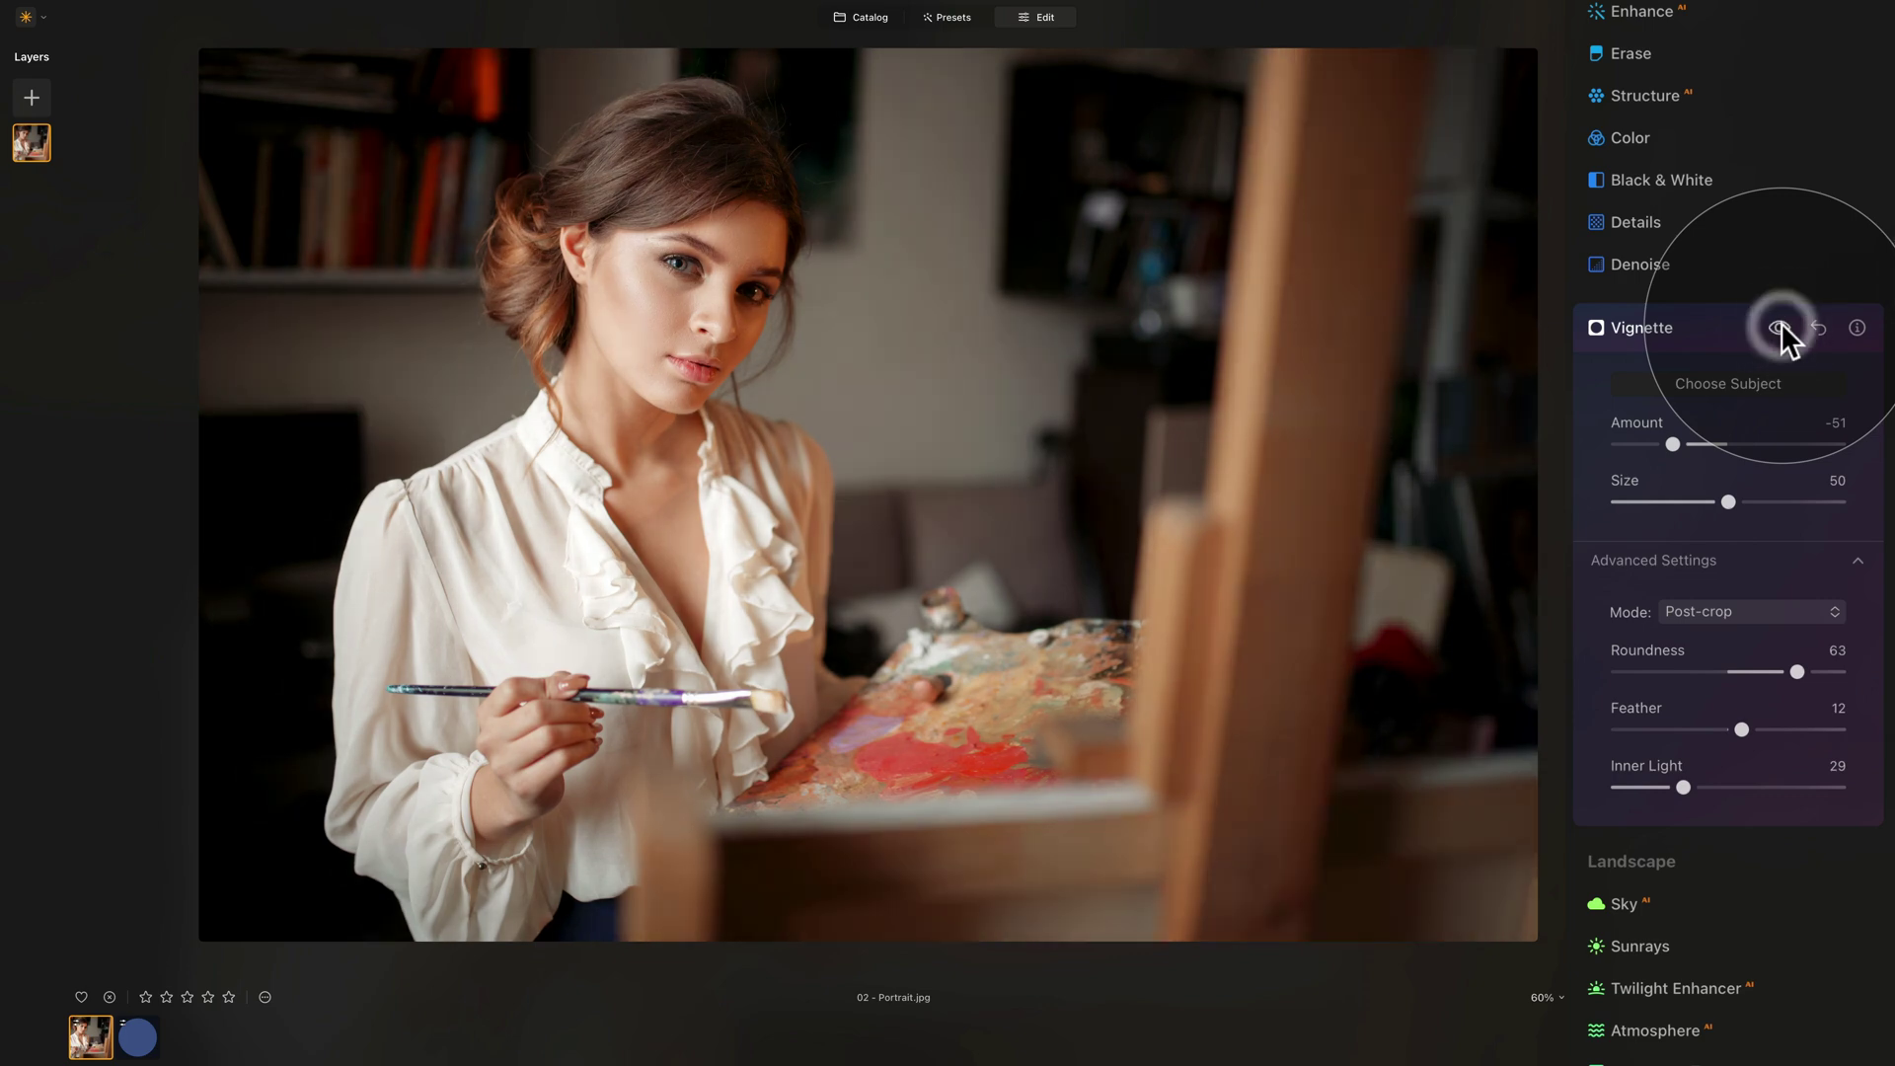
click(1690, 320)
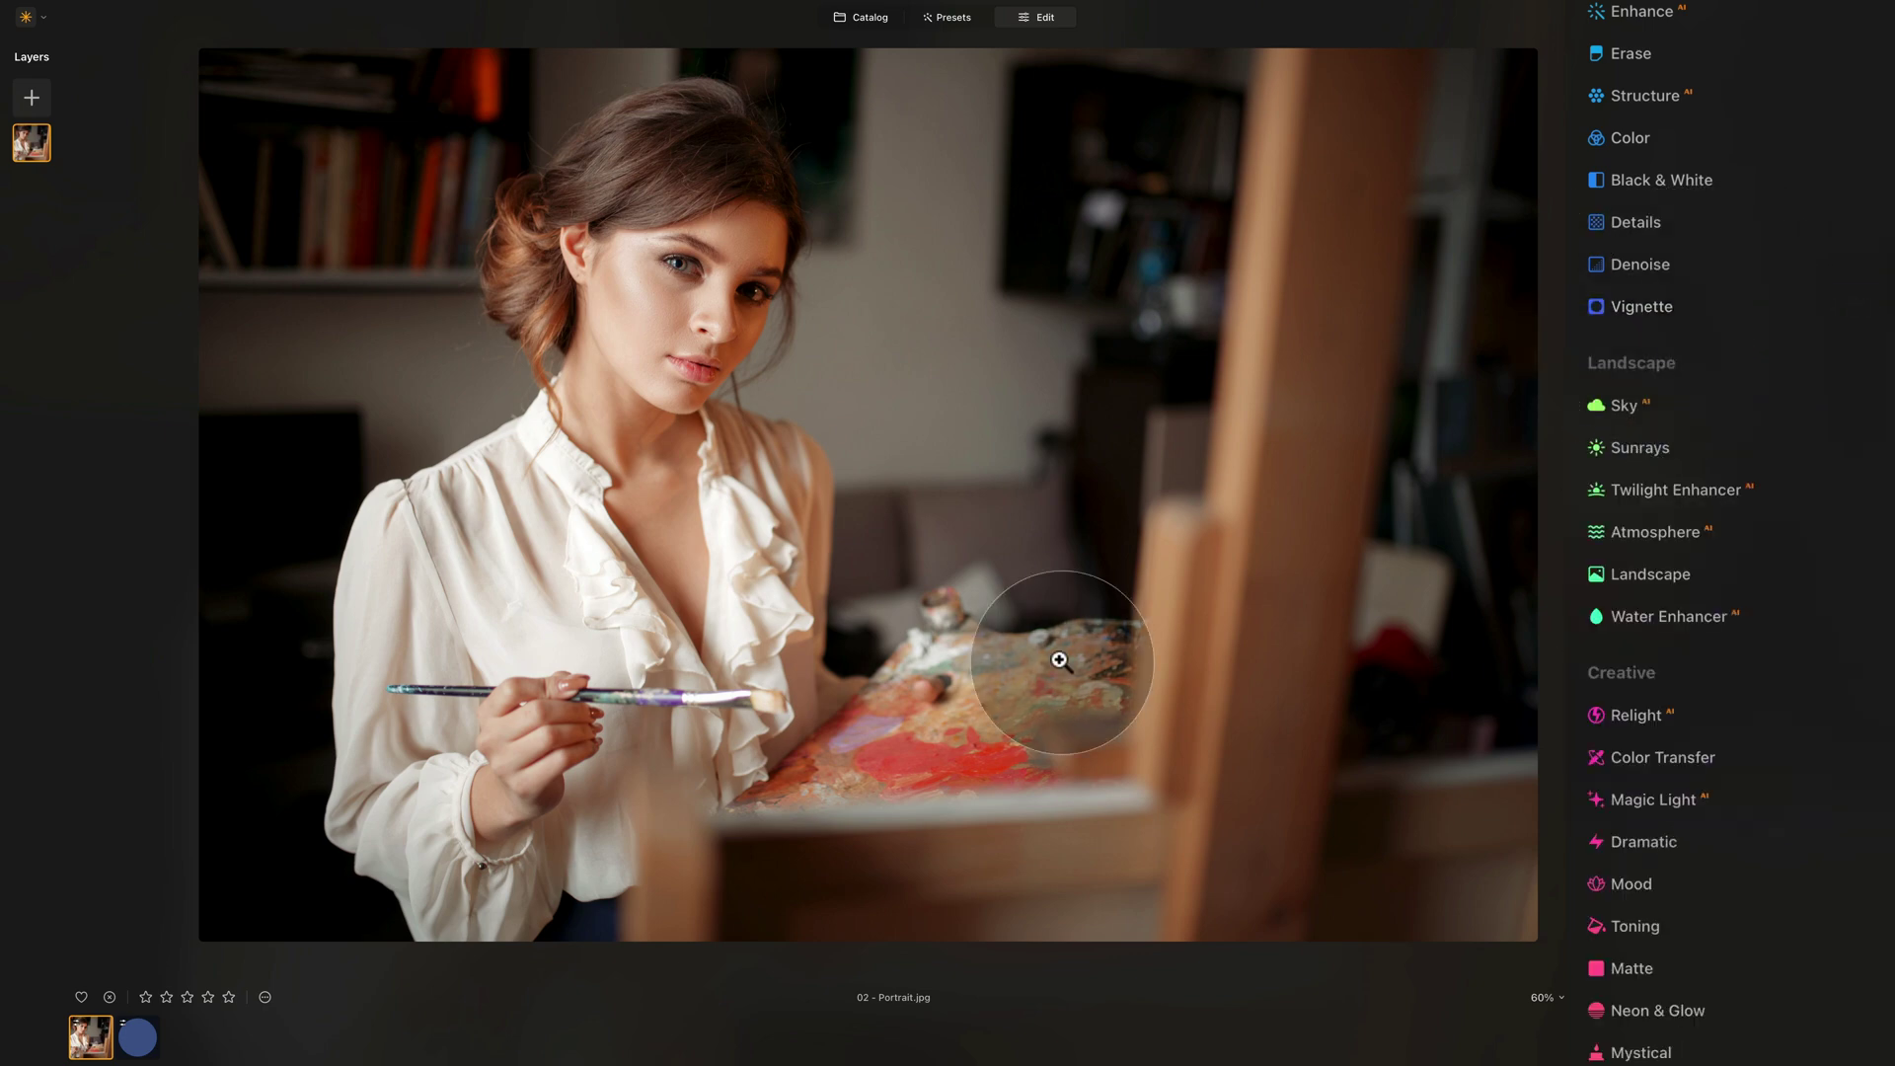